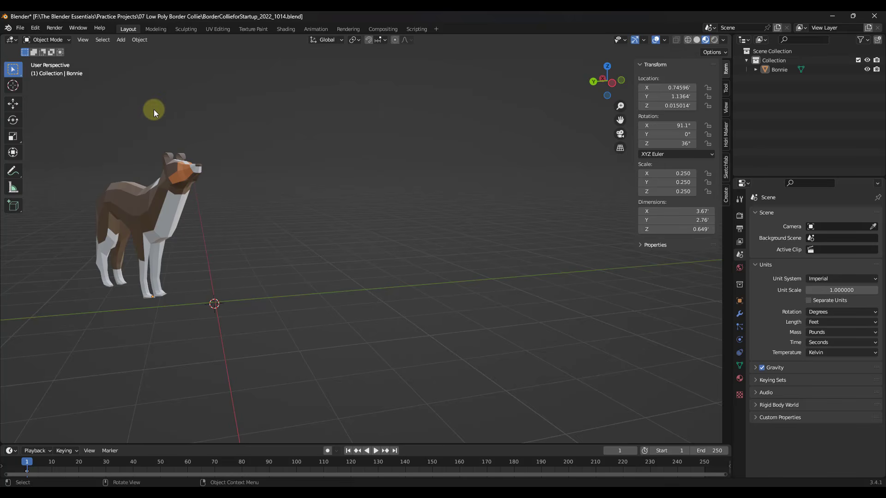
- Open the add-on preferences and search the add-on list for "loop"
left_click(34, 30)
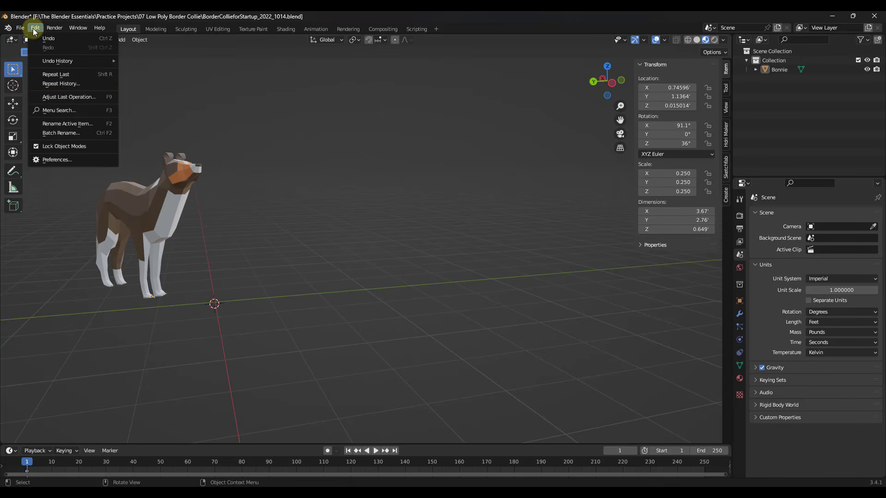
left_click(73, 159)
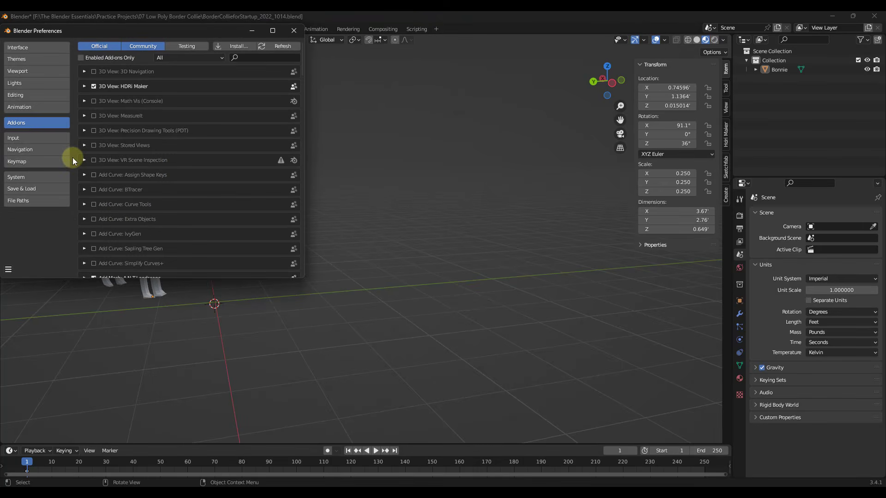
left_click(259, 57)
type("loop")
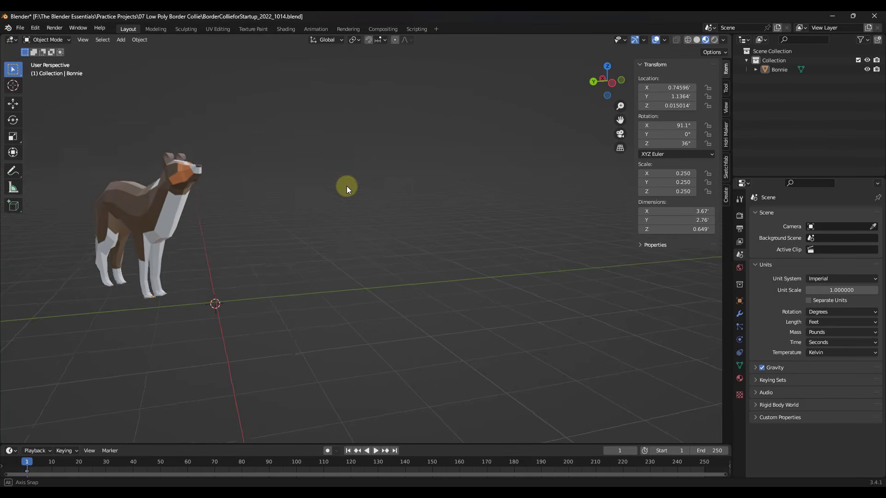
- Add a mesh circle with 32 vertices and a 1' radius at the 3D cursor
key("shift+a")
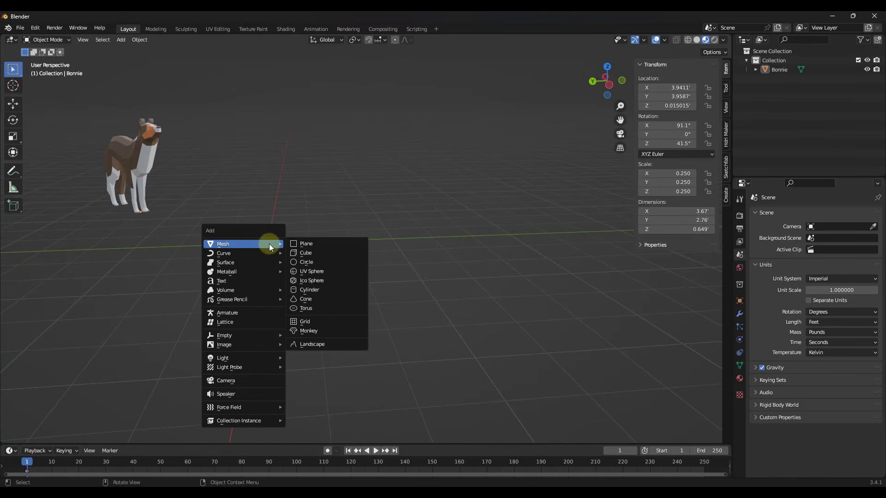
left_click(327, 259)
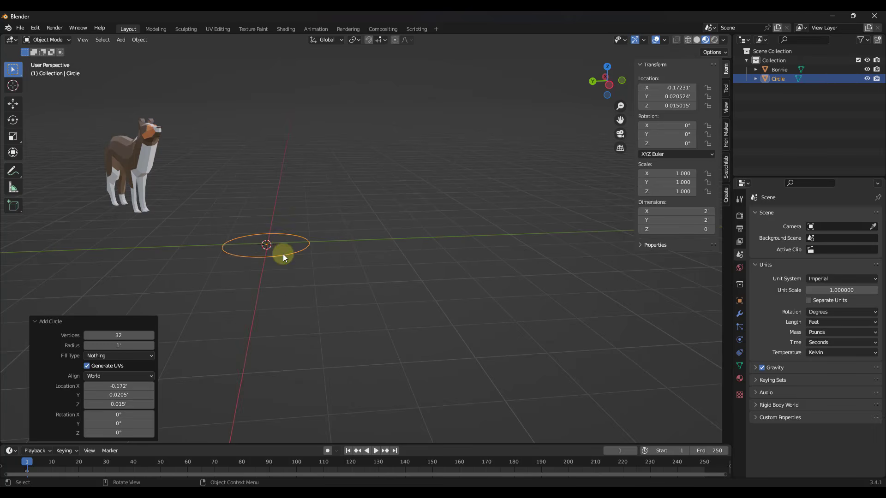
middle_click_drag(284, 254, 242, 227)
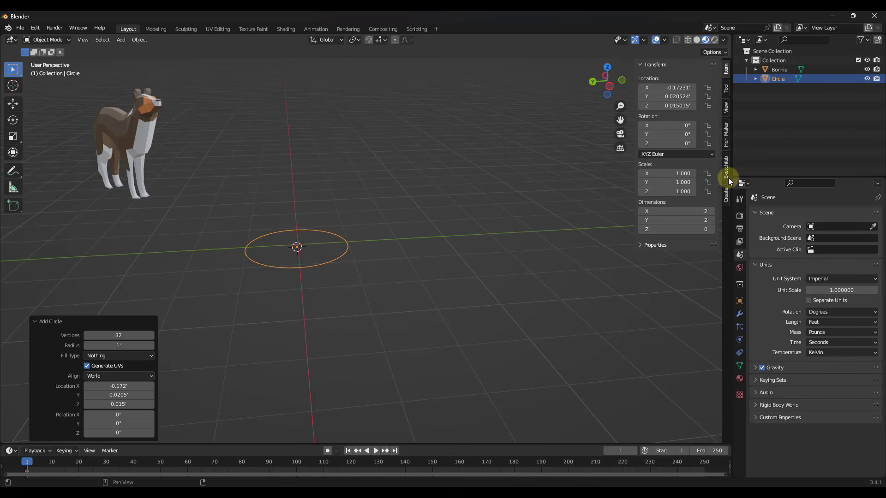
key("n")
key("n")
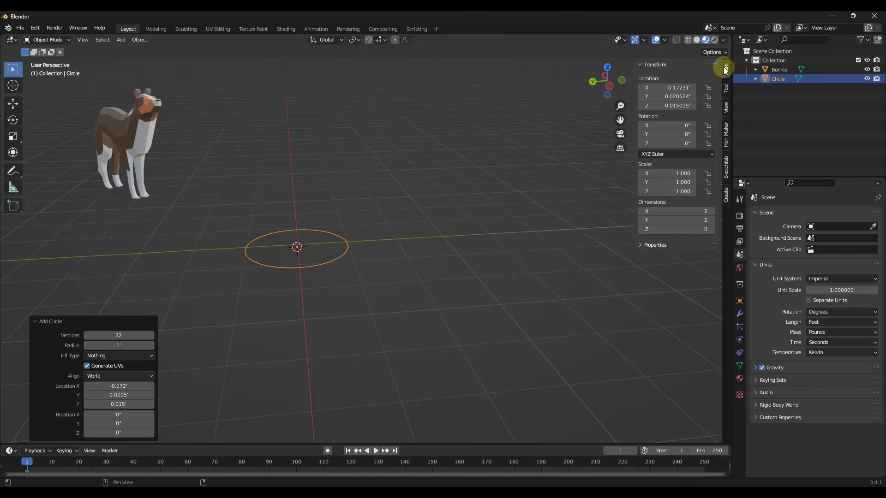
middle_click_drag(433, 198, 437, 207)
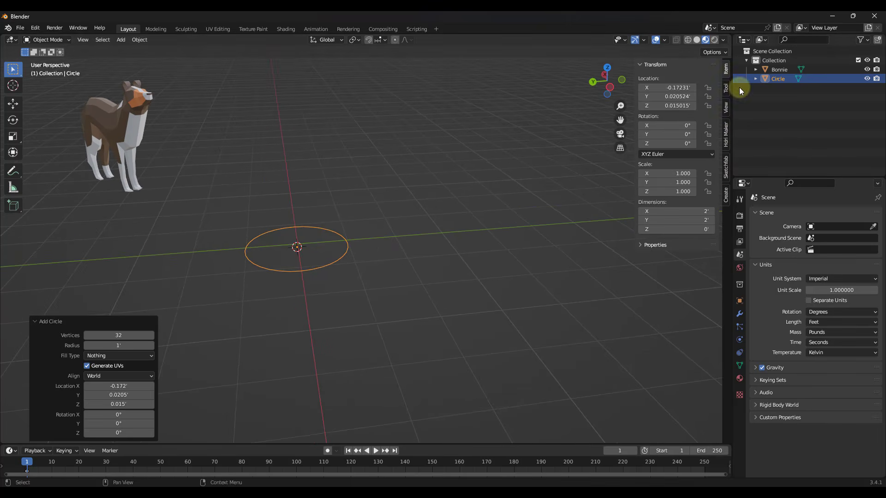
- Select all vertices of the circle in Edit Mode and expand the LoopTools tool list
key("Tab")
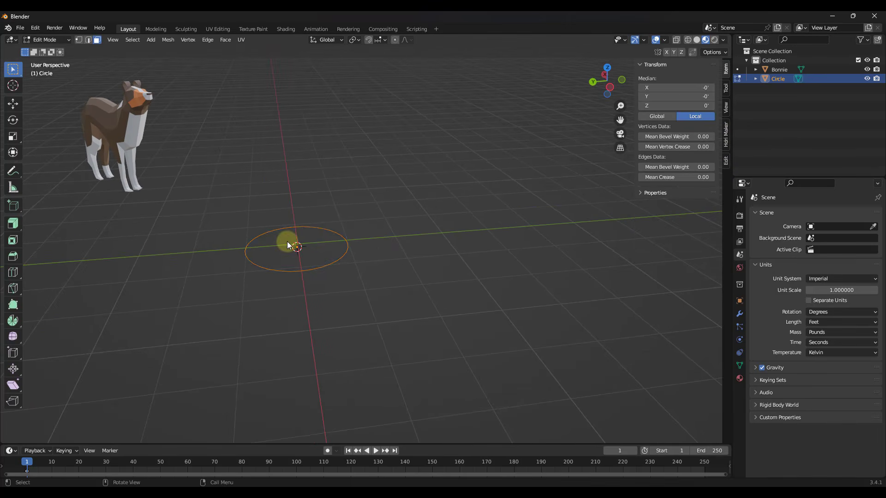
left_click_drag(215, 198, 356, 300, "ctrl")
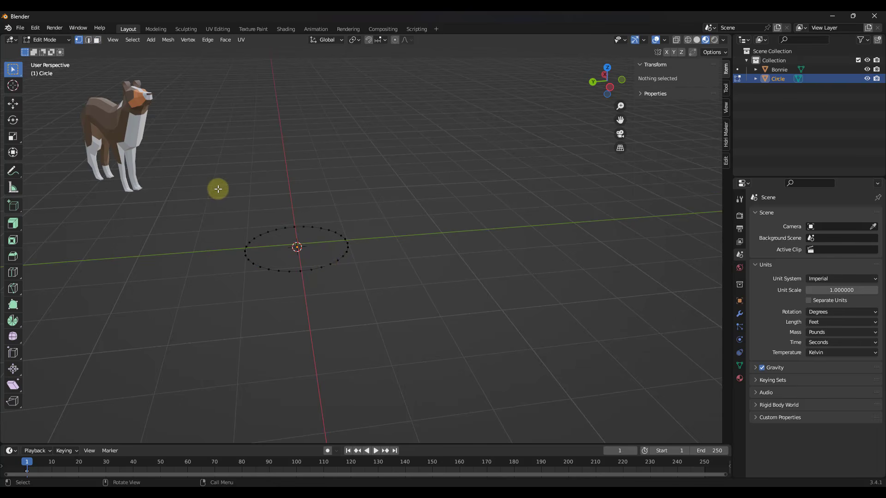
left_click_drag(217, 188, 464, 350)
left_click(726, 160)
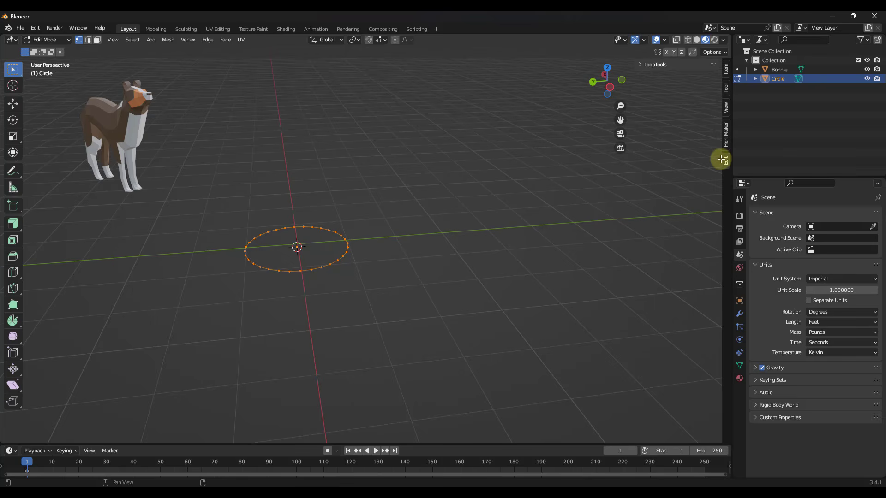
left_click(641, 64)
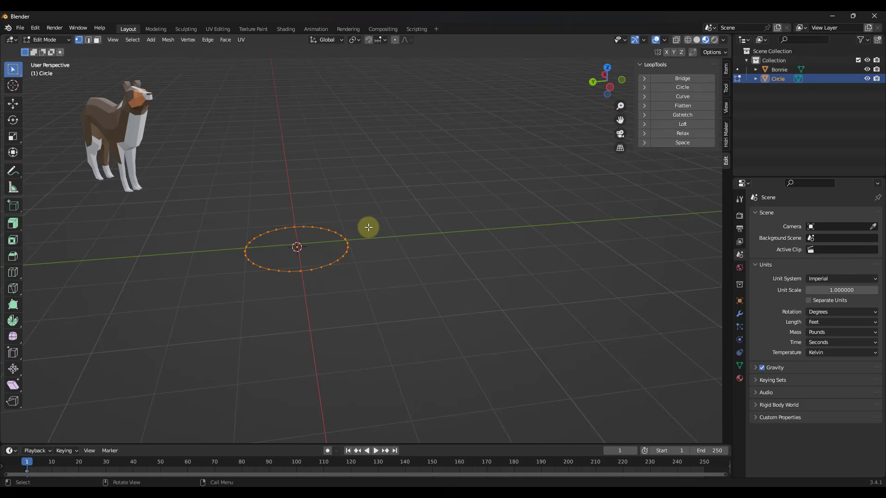
middle_click_drag(367, 227, 382, 217)
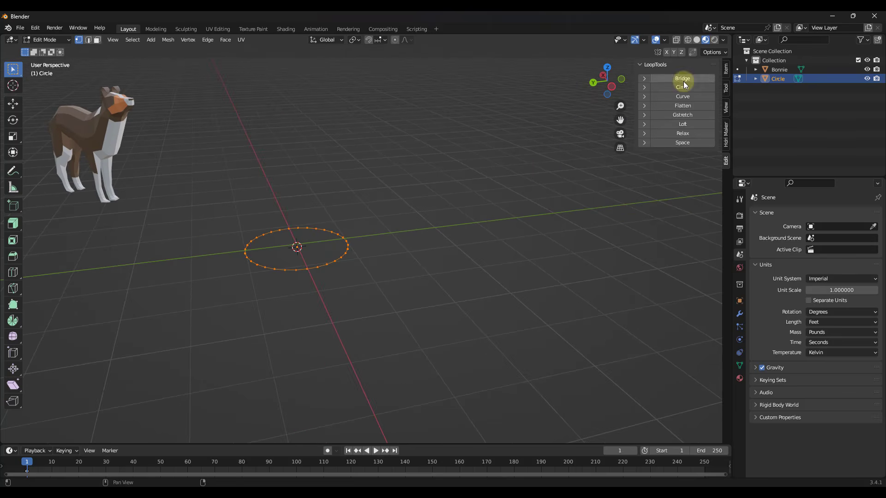
- Switch to the browser, look through the Blender manual's Loop Tools page and follow its link to the script home page
key("alt+Tab")
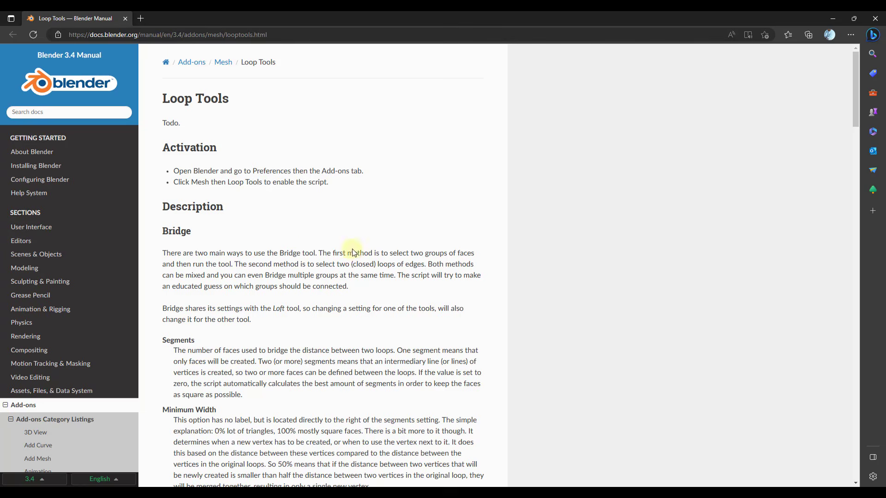
scroll(353, 253, "down", 20)
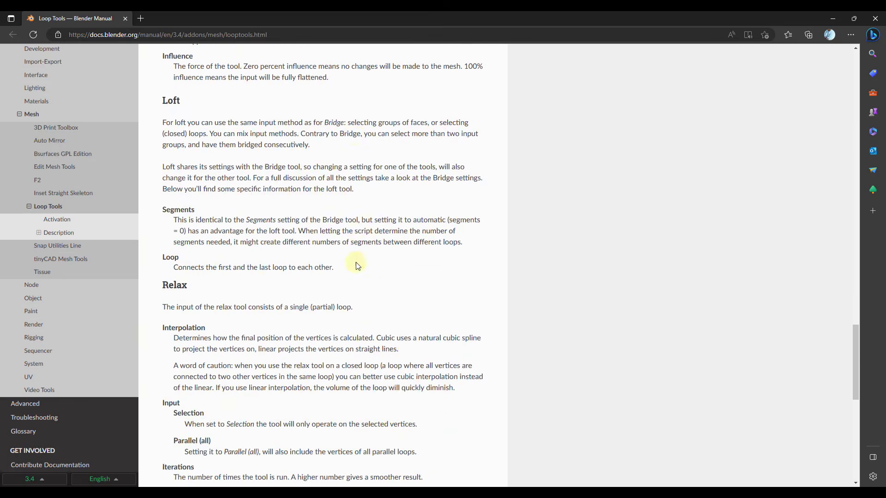
scroll(358, 266, "down", 10)
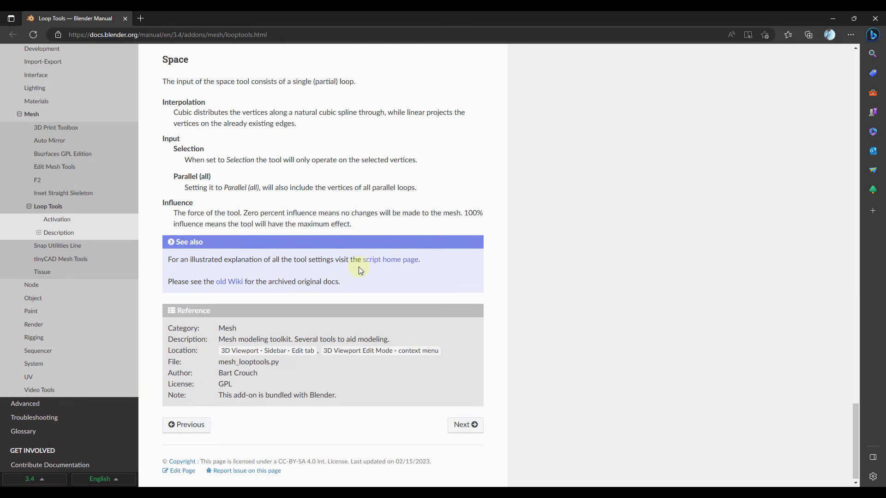
left_click(386, 263)
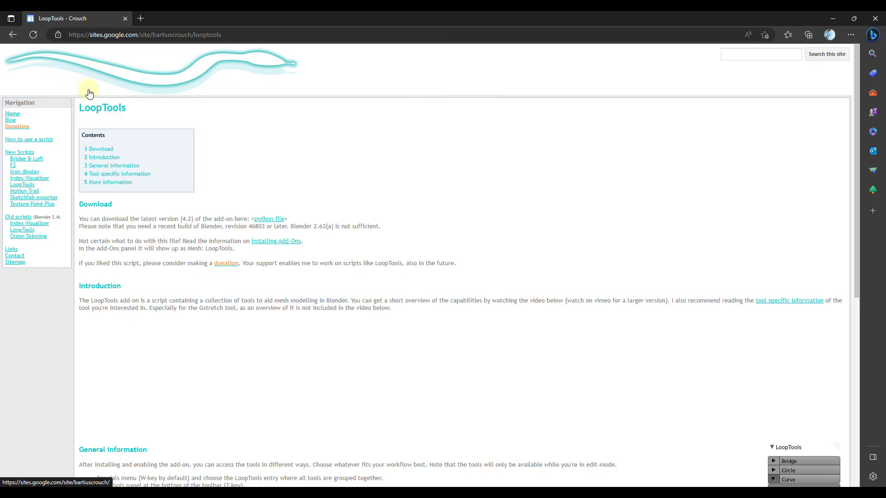
- Open the Bridge tool's page from the LoopTools site in a new tab and examine its input methods and settings
scroll(217, 247, "down", 7)
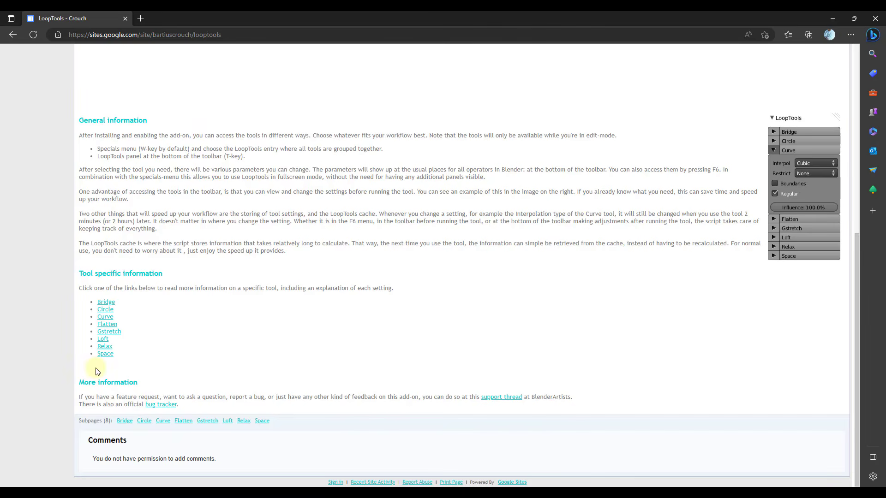
right_click(108, 307)
left_click(131, 310)
left_click(179, 18)
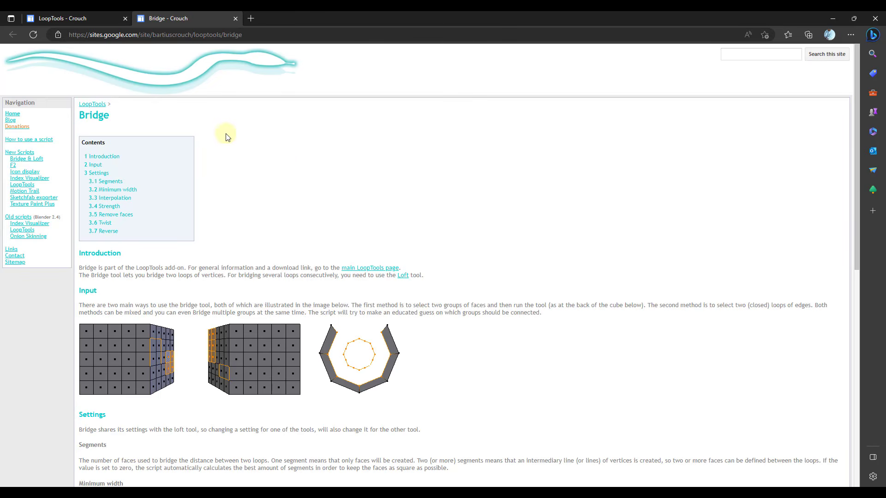
scroll(259, 180, "down", 7)
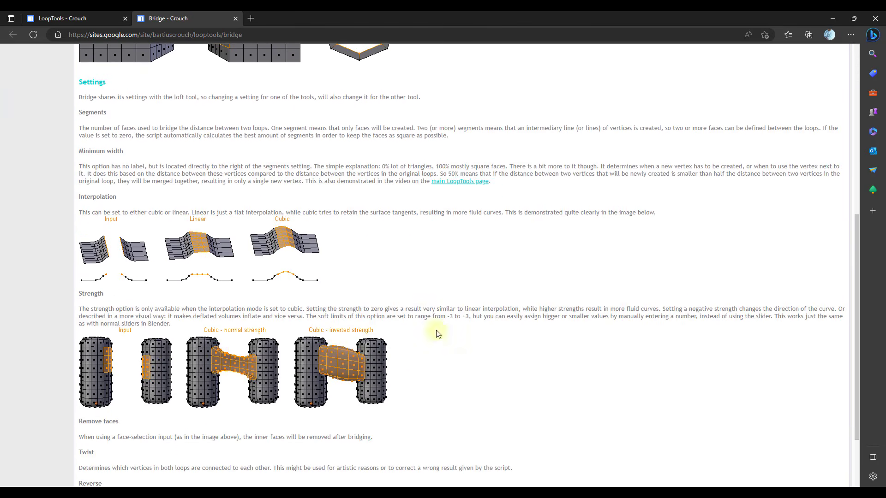
scroll(438, 334, "down", 2)
scroll(409, 300, "up", 7)
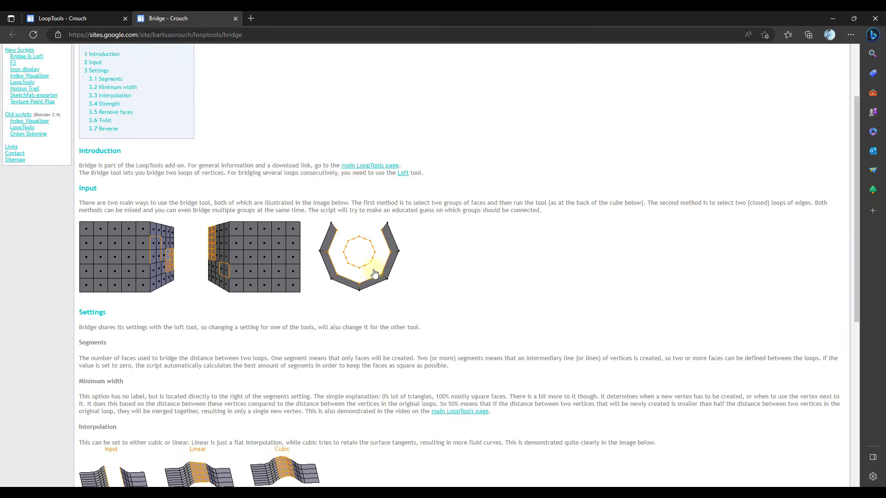
scroll(374, 273, "up", 2)
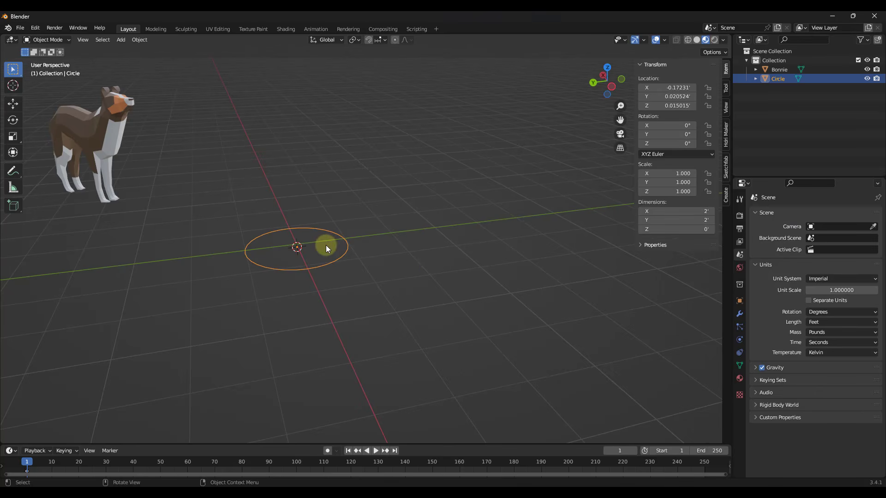
- Switch back to Blender and delete the circle object in Object Mode
left_click(326, 244)
left_click(339, 257)
key("x")
left_click(314, 256)
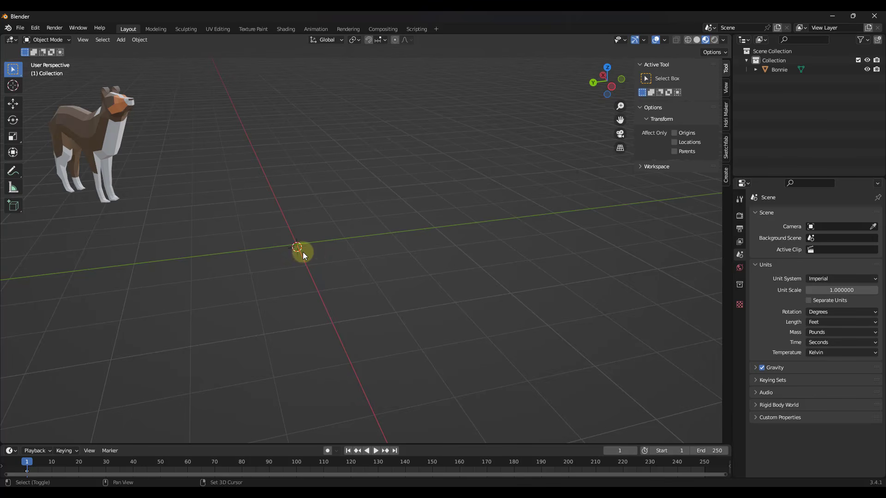
- Add a mesh plane with a size of 2' at the 3D cursor
key("shift+a")
mouse_move(301, 250)
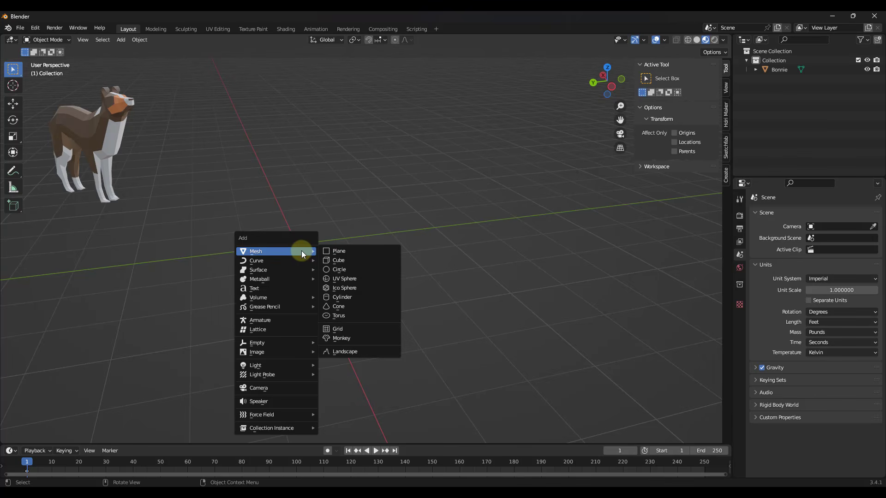
left_click(346, 250)
middle_click_drag(303, 247, 280, 247)
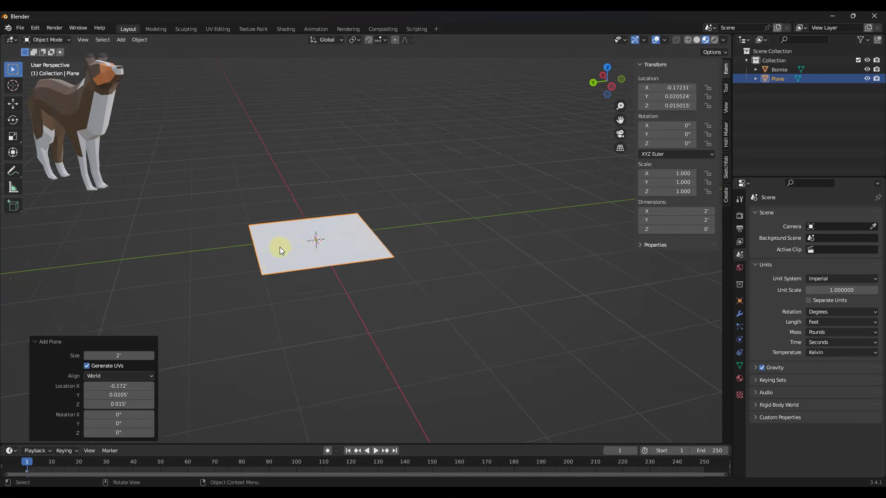
- Subdivide the plane in Edit Mode with 7 cuts and clear the vertex selection
key("Tab")
right_click(300, 231)
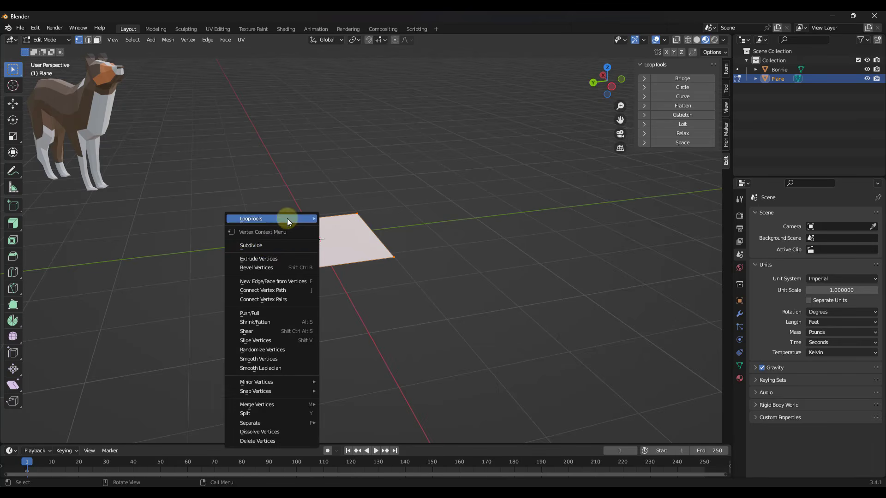
left_click(267, 247)
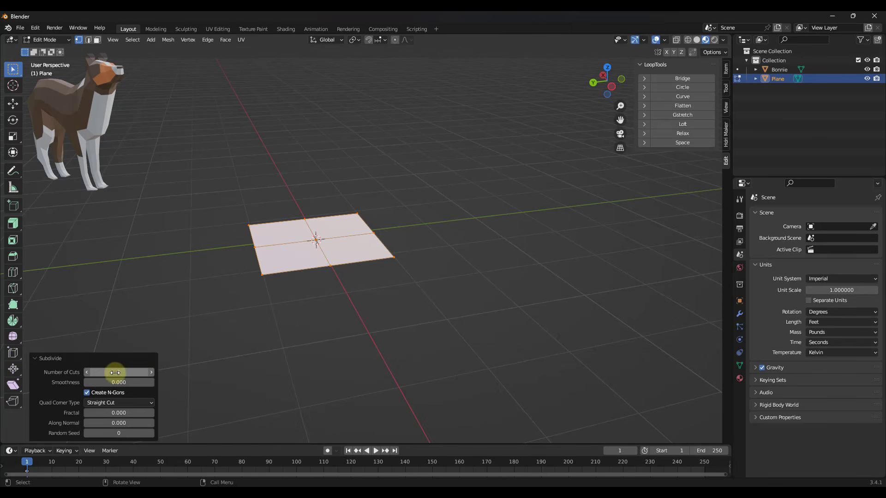
left_click_drag(115, 372, 164, 377)
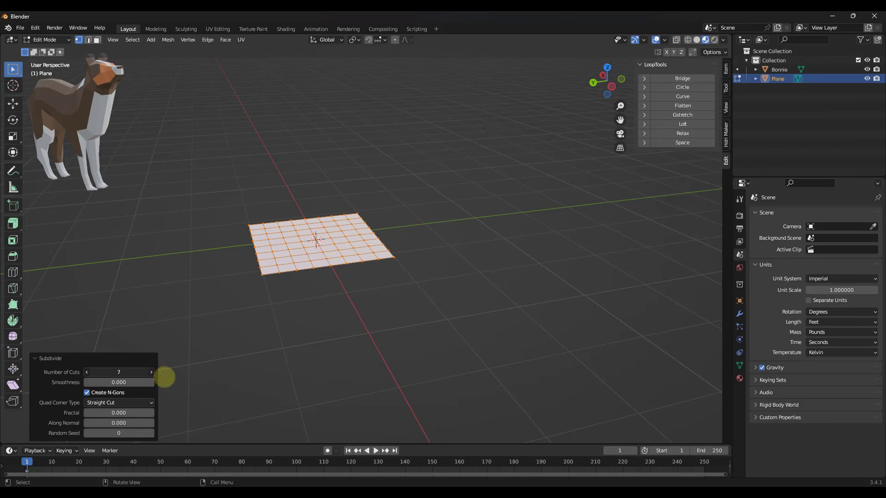
left_click(363, 301)
key("Tab")
scroll(347, 273, "up", 3)
key("Tab")
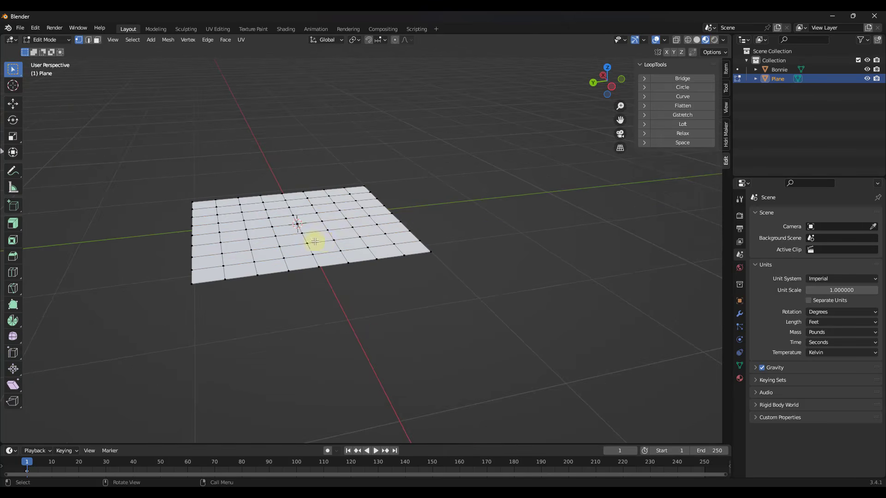
- Raise the plane's middle line of vertices along the X axis about 0.37' using smooth proportional editing with a size of about 0.65'
middle_click_drag(314, 241, 306, 229)
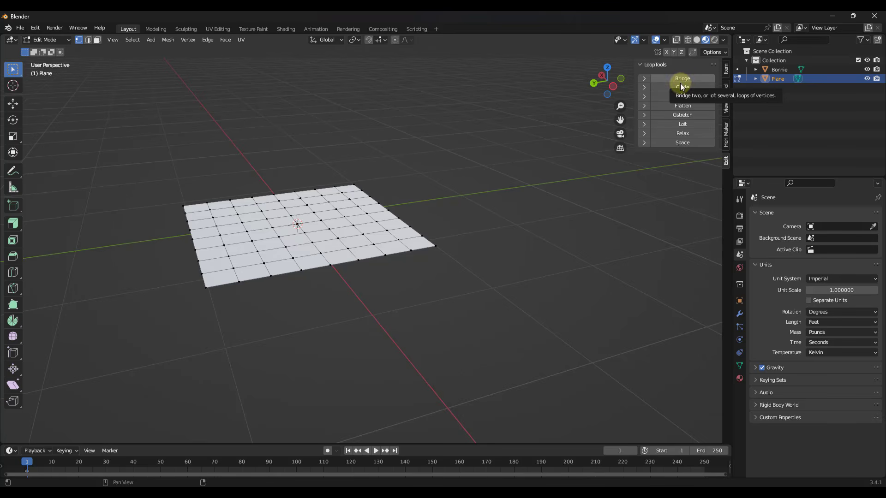
middle_click_drag(291, 224, 270, 220)
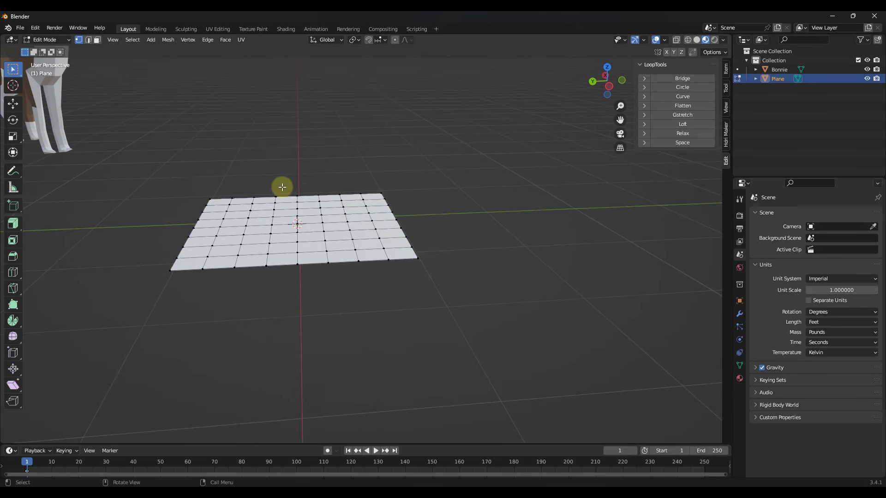
left_click_drag(284, 182, 312, 279)
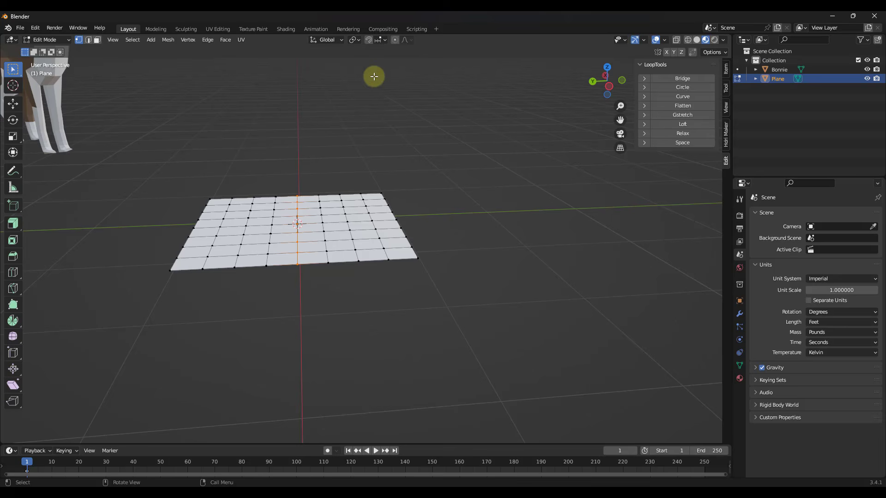
left_click(395, 40)
key("g")
scroll(299, 215, "up", 9)
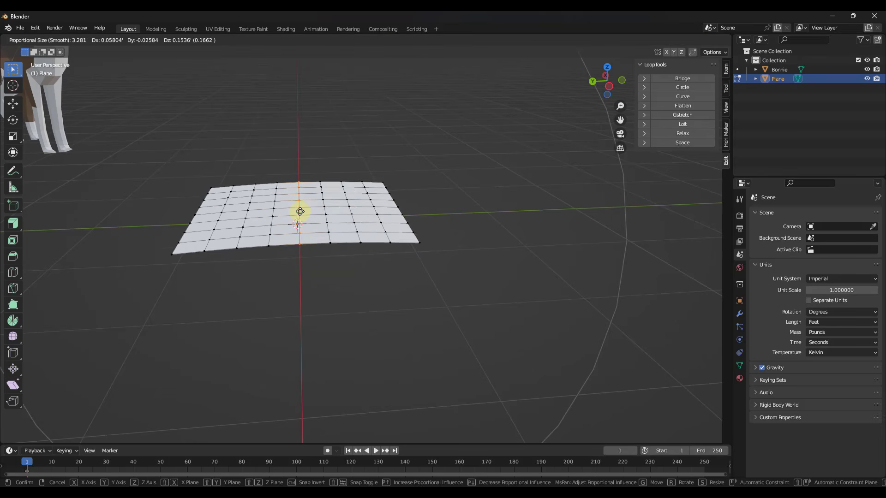
scroll(298, 213, "up", 8)
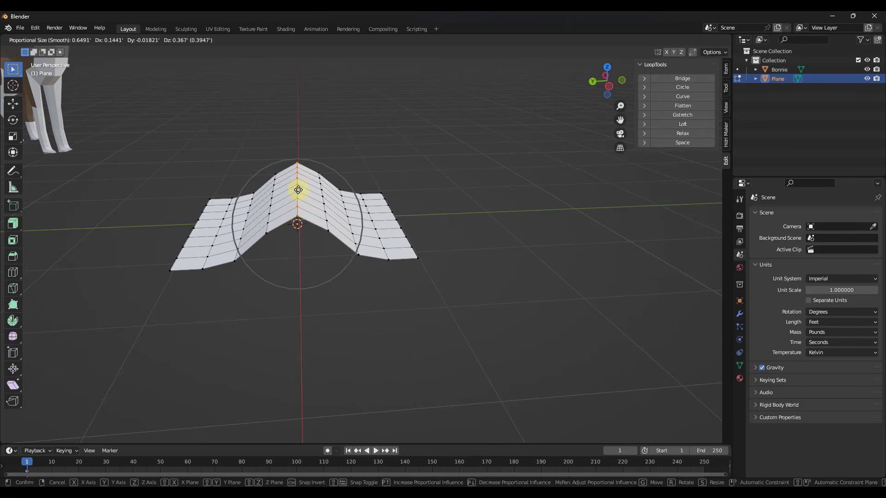
left_click(298, 189)
- Scale the plane's raised middle line of vertices to 0 along Z with smooth proportional editing
key("s")
type("z")
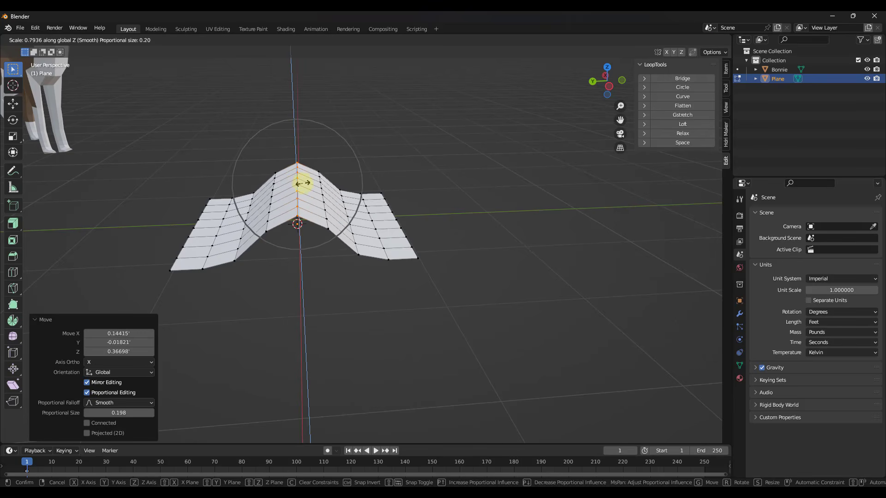
type("0")
left_click(301, 183)
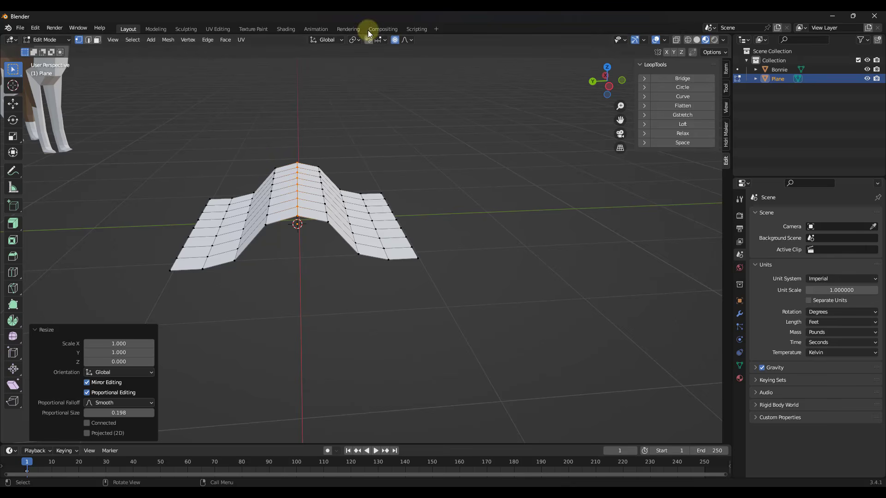
- Delete the plane's middle line of vertices to split the mesh into two halves
mouse_move(302, 202)
middle_mouse_down()
mouse_move(317, 182)
mouse_move(310, 204)
mouse_move(304, 185)
mouse_move(309, 204)
mouse_move(415, 197)
mouse_move(231, 200)
mouse_move(317, 196)
mouse_move(328, 182)
mouse_move(302, 203)
middle_mouse_up()
key("x")
left_click(285, 183)
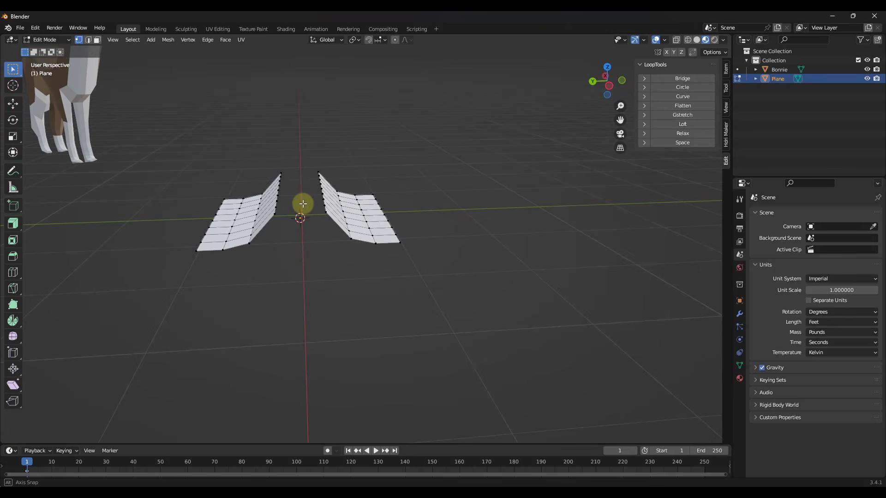
- Select the two open edge loops facing the gap and connect them with LoopTools Bridge
scroll(278, 195, "up", 2)
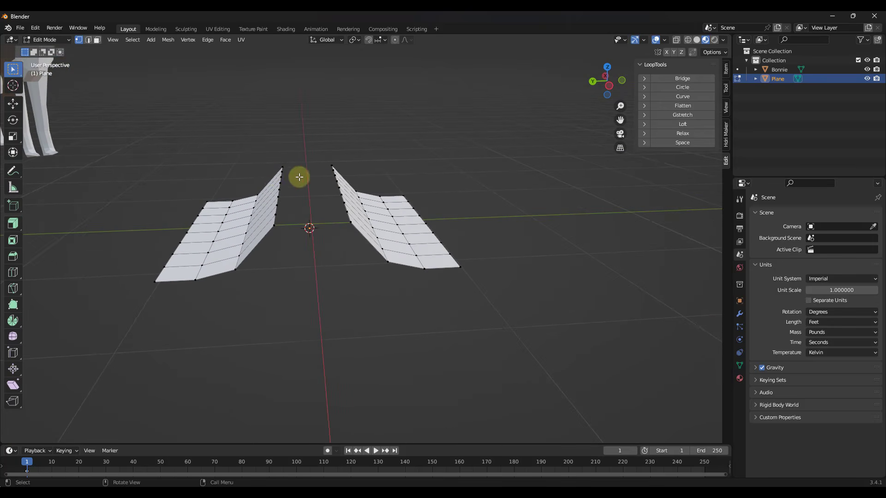
left_click_drag(270, 147, 353, 249)
middle_click_drag(295, 217, 294, 222)
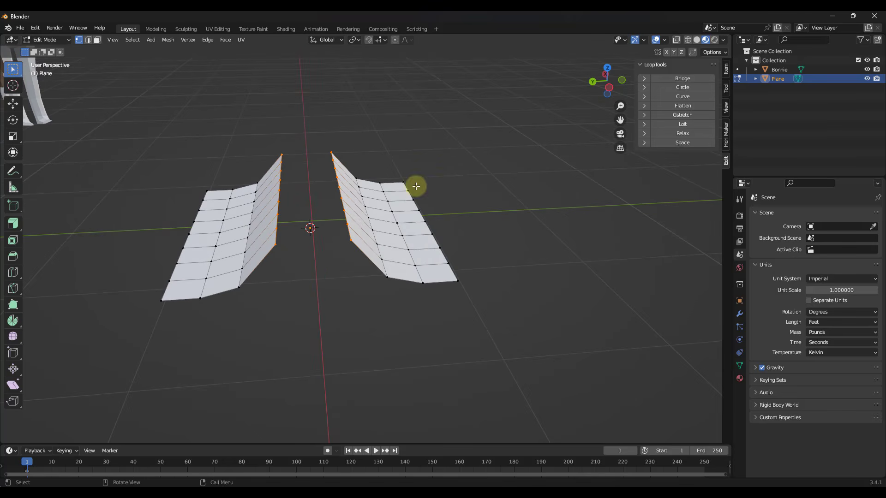
left_click(645, 79)
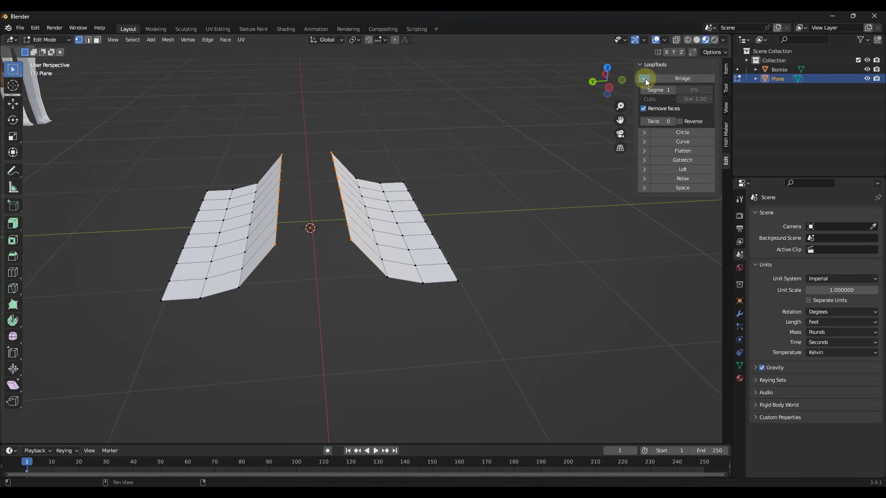
left_click(680, 78)
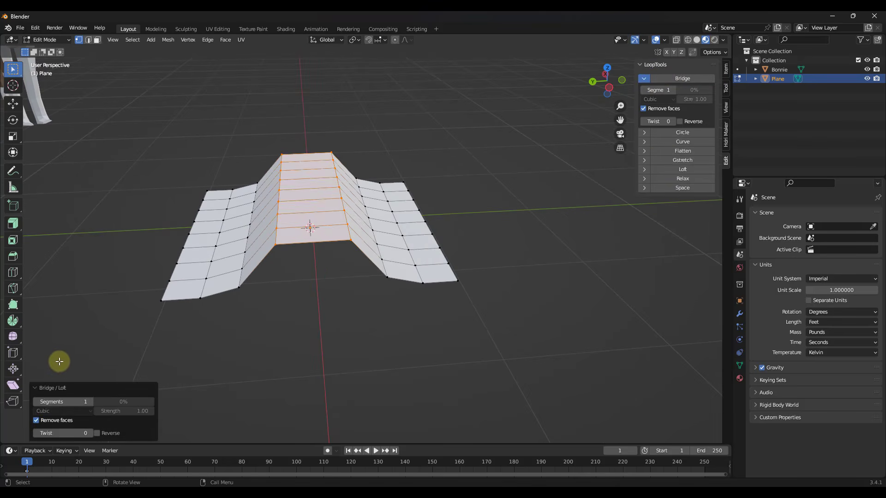
- Vary the bridge's segment count between 2 and 4, settling on 4 segments with Cubic interpolation
left_click(90, 401)
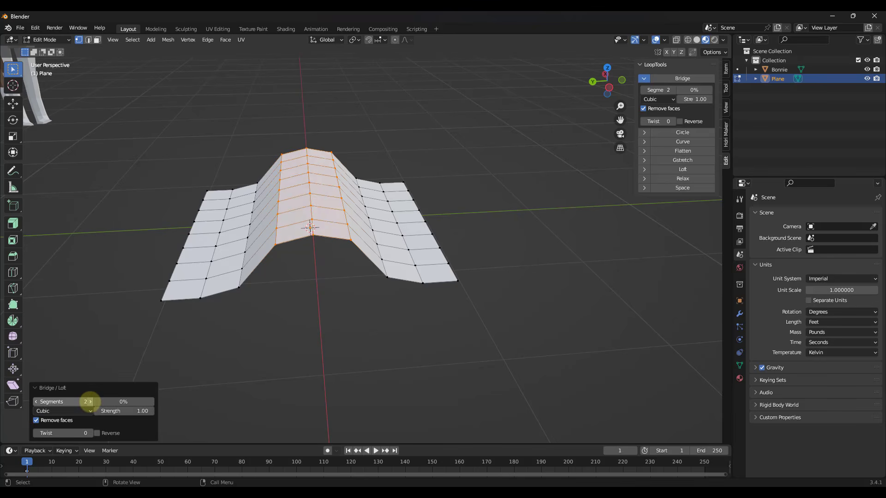
left_click(90, 401)
left_click(90, 401)
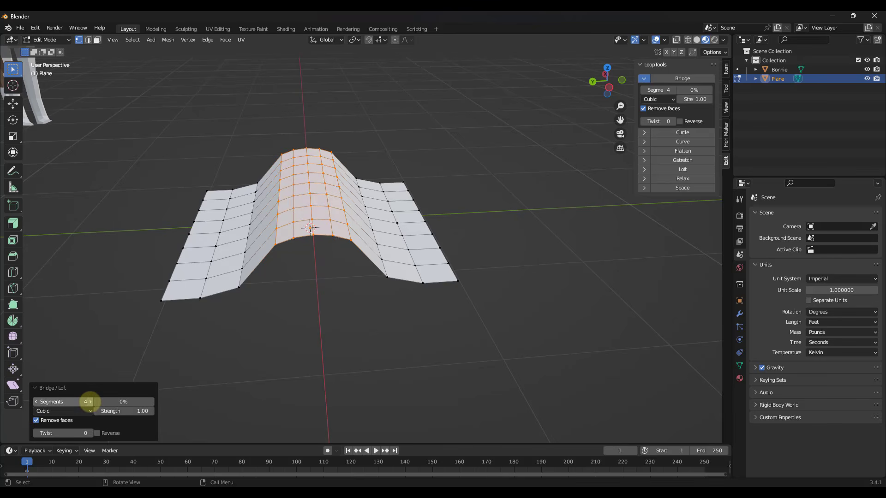
left_click(38, 402)
left_click(37, 402)
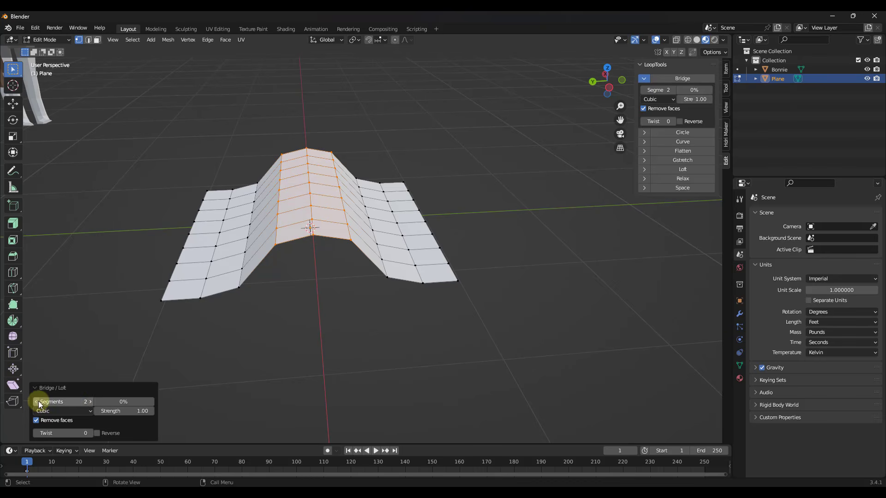
left_click(92, 402)
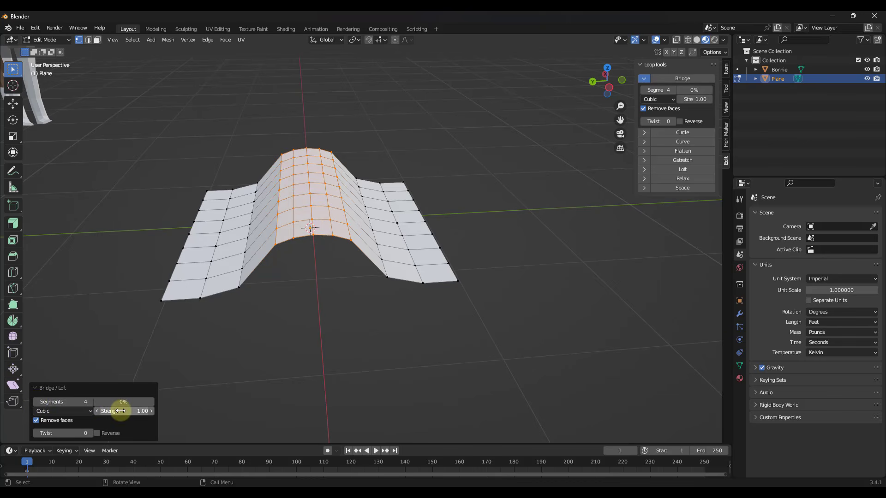
- Try a bridge strength of 3, and set the strength to 0 for a flat top
left_click_drag(121, 411, 159, 411)
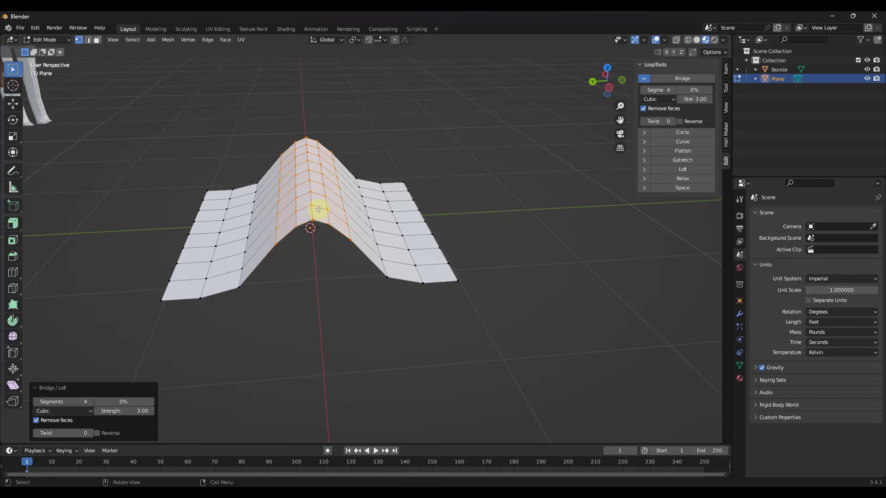
mouse_move(138, 410)
left_mouse_down()
mouse_move(35, 415)
mouse_move(130, 410)
left_mouse_up()
type("0")
key("Return")
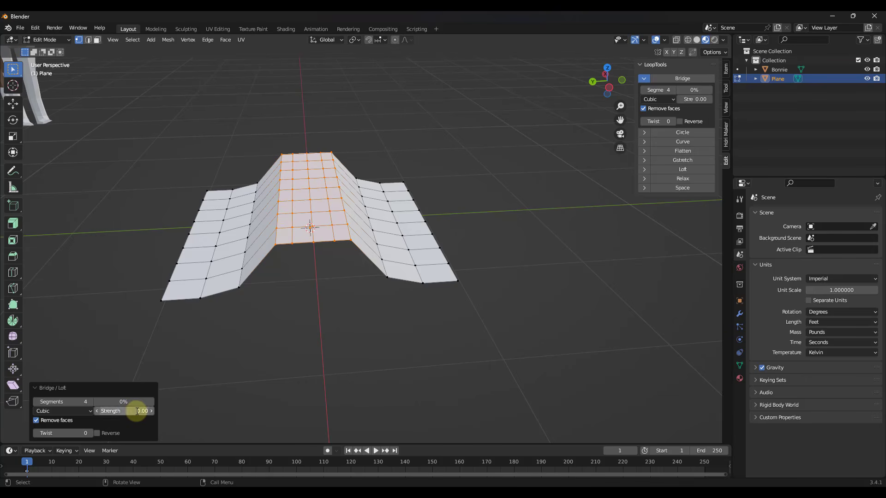
- Return to Object Mode and add a mesh circle object with two stacked rings, 2' wide and 1.62' apart, beside the plane
middle_click_drag(300, 290, 319, 244)
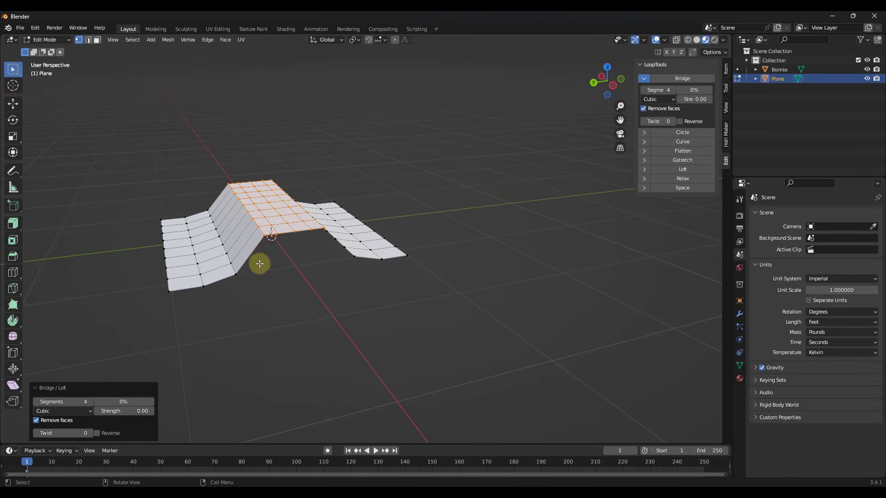
scroll(277, 236, "down", 4)
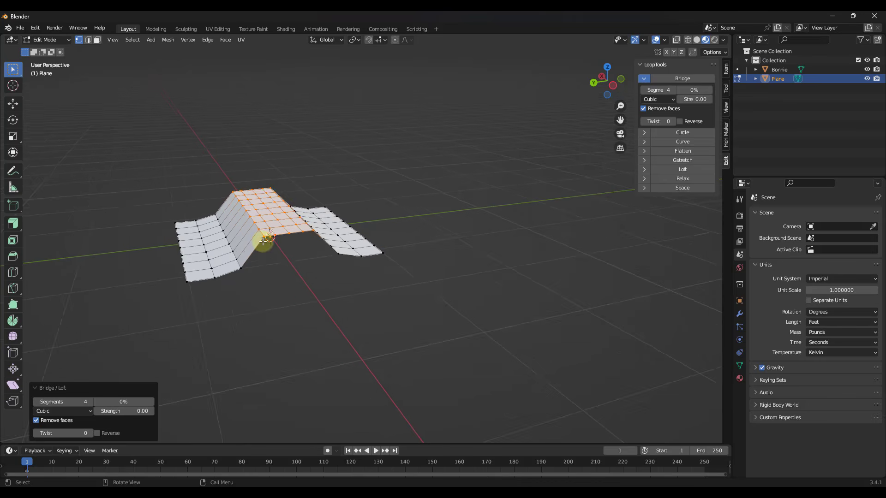
key("Tab")
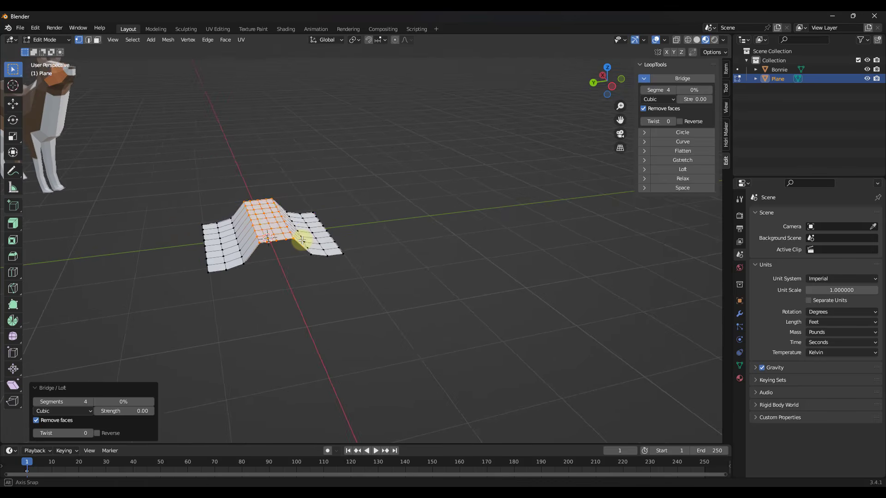
key("shift+a")
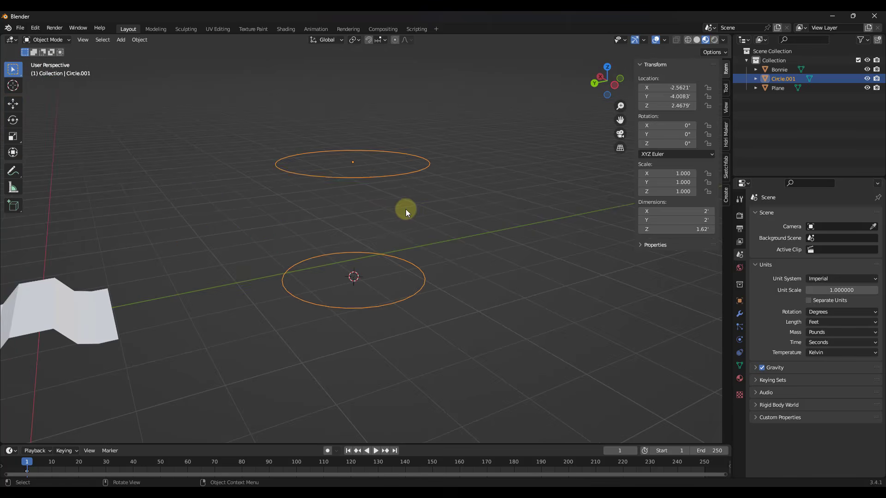
- Select both circle rings in Edit Mode and connect them with LoopTools Bridge
key("Tab")
left_click_drag(234, 118, 509, 344)
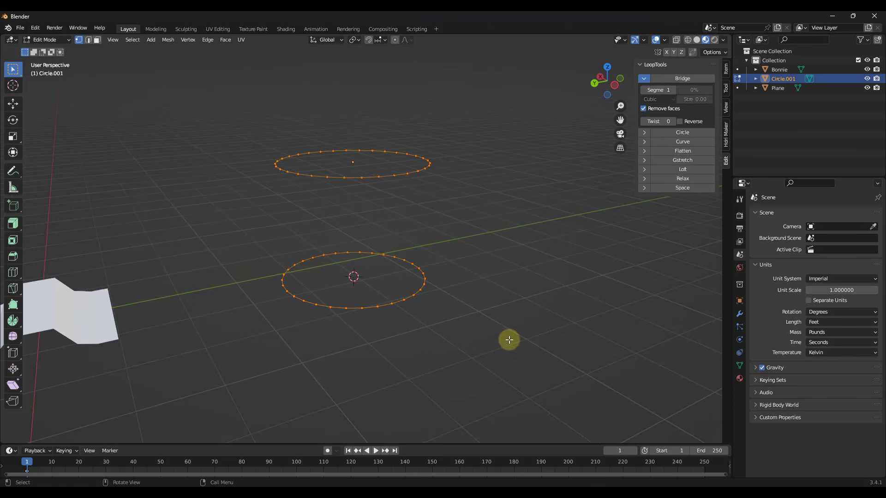
left_click(678, 80)
- Increase the twist of the bridge between the two rings to 7
left_click(91, 432)
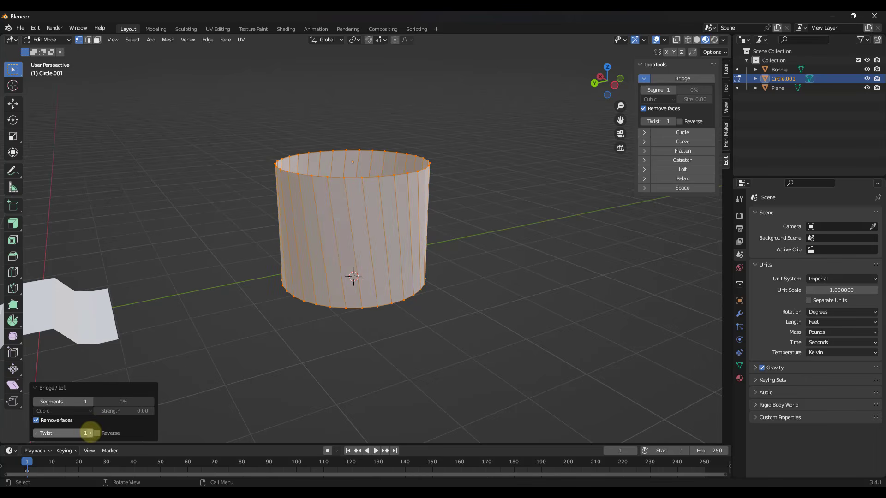
left_click(90, 432)
left_click(91, 431)
left_click(91, 432)
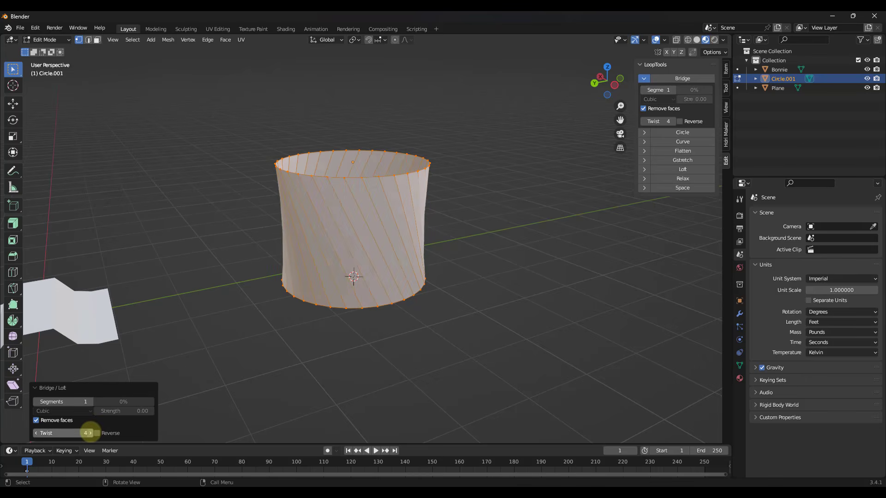
left_click(91, 433)
left_click(90, 433)
left_click(90, 432)
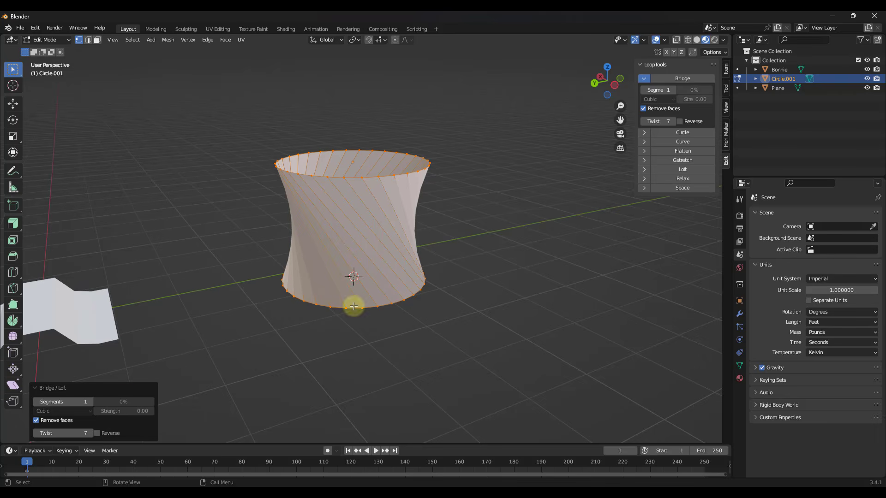
- Lower the ring bridge's twist to 2, and raise it to 4
left_click(37, 434)
left_click(37, 433)
left_click(37, 434)
left_click(38, 434)
left_click(37, 433)
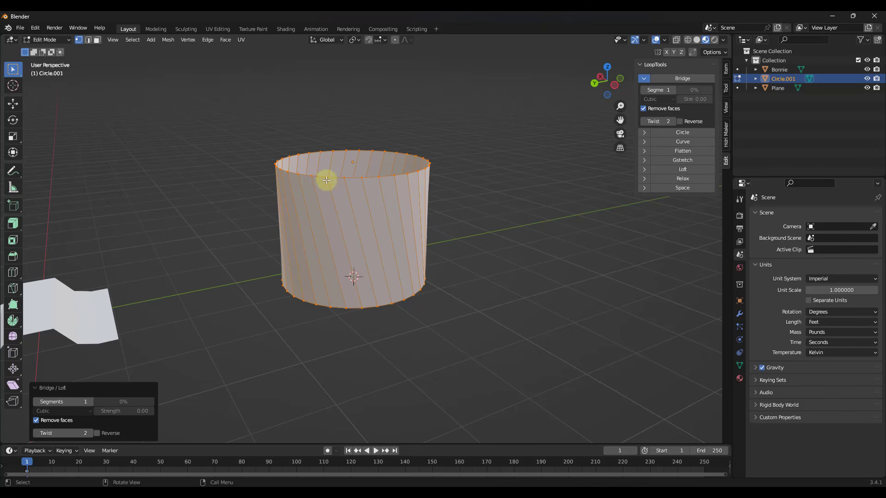
left_click(89, 433)
left_click(89, 433)
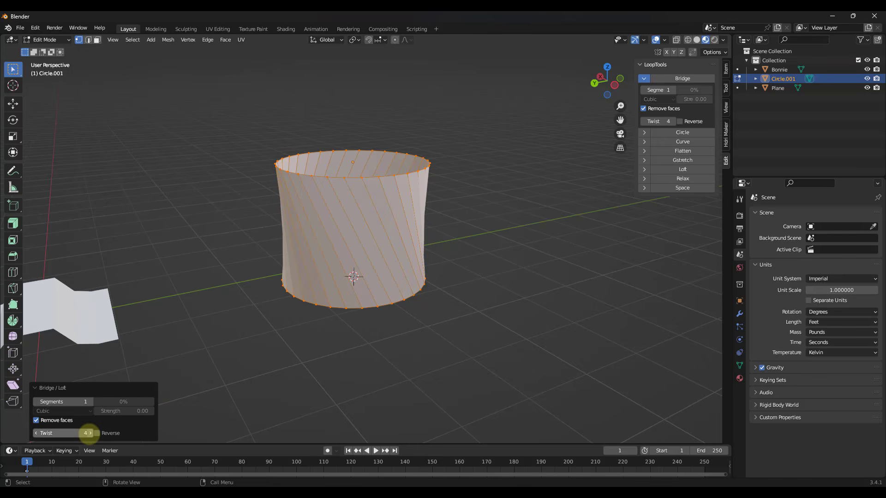
- Toggle the ring bridge's Reverse option on and off to compare the shapes, and leave it enabled
left_click(97, 433)
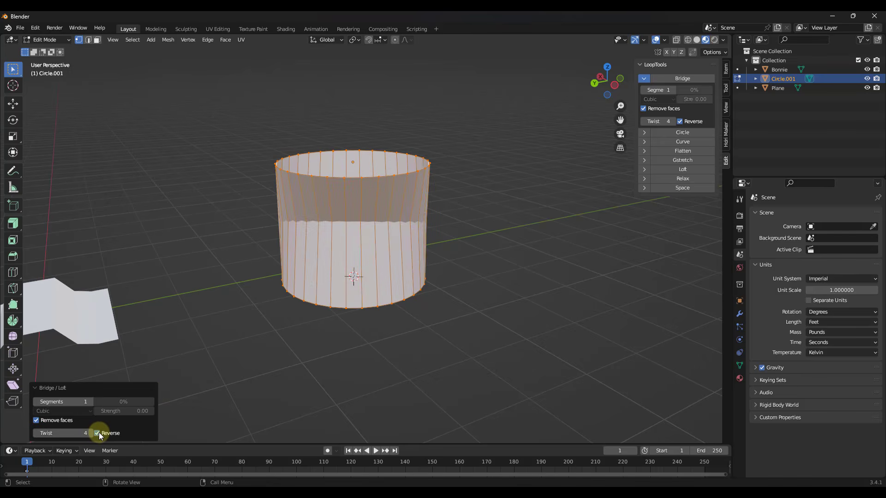
left_click(99, 432)
middle_click_drag(415, 323, 388, 259)
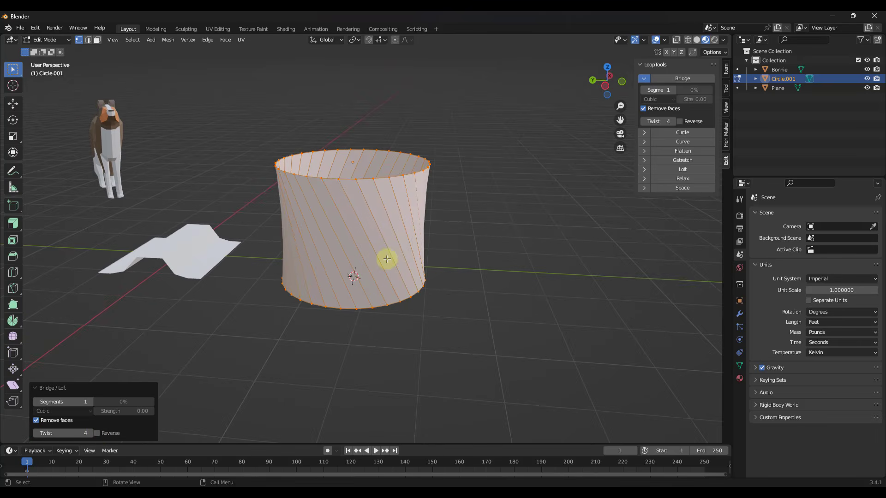
left_click(97, 434)
middle_click_drag(458, 291, 431, 290)
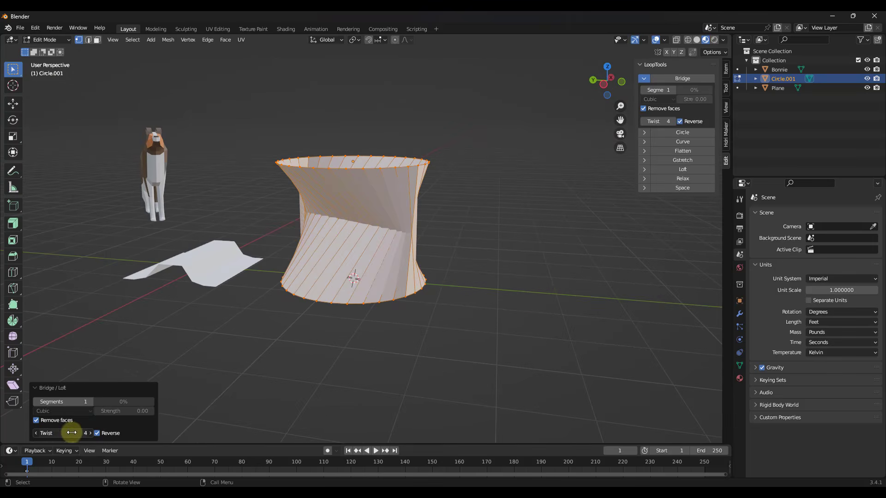
- Set the ring bridge's twist to 0 and disable Reverse
left_click_drag(71, 433, 65, 433)
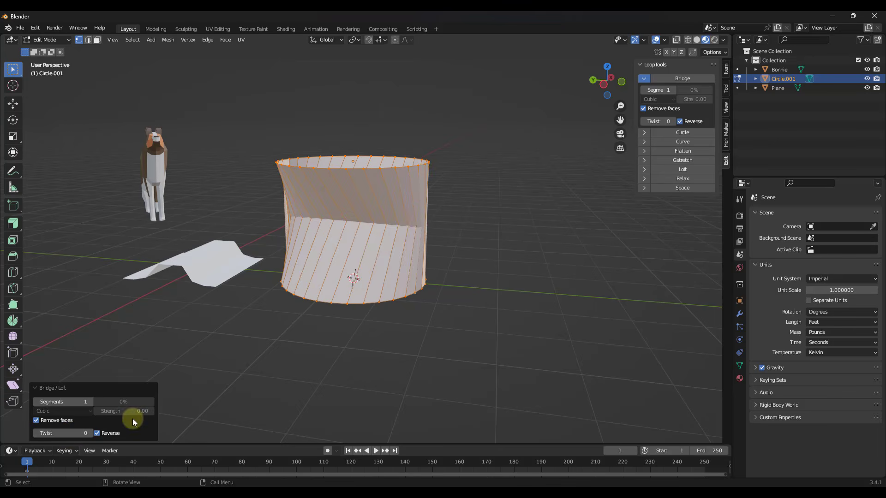
middle_click_drag(445, 277, 411, 283)
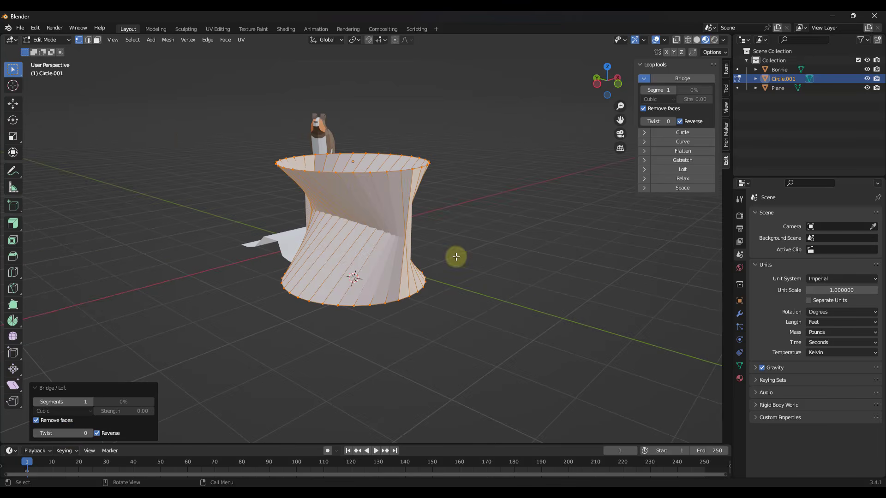
scroll(394, 244, "down", 3)
left_click(97, 433)
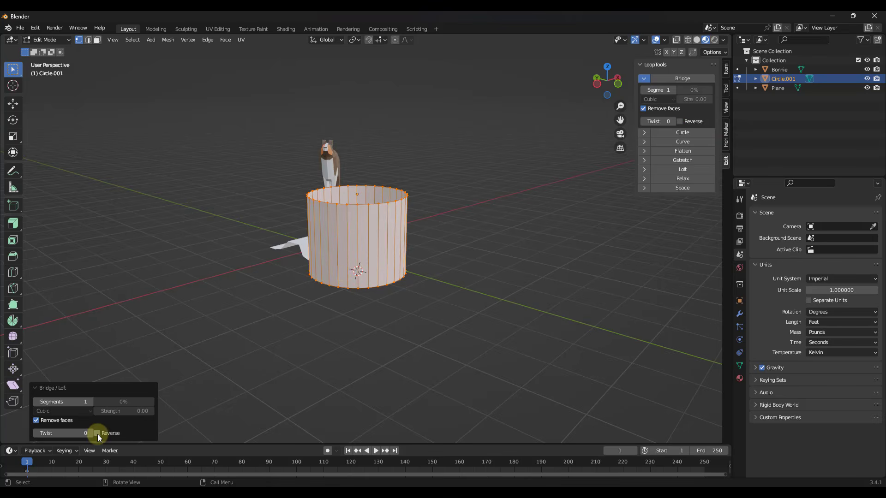
middle_click_drag(346, 267, 386, 281)
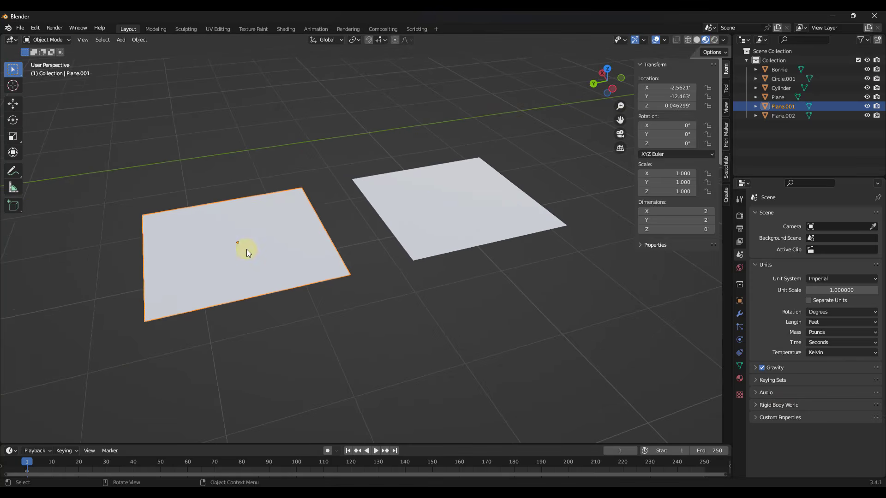
- Edit the subdivided flat plane and apply LoopTools Circle to its center vertex with the Best fit method
key("Tab")
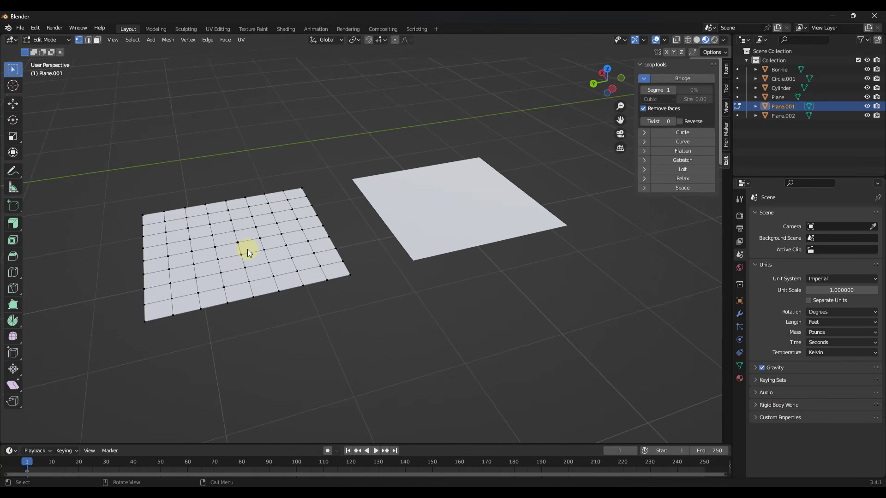
mouse_move(245, 243)
middle_mouse_down()
mouse_move(238, 252)
mouse_move(234, 244)
middle_mouse_up()
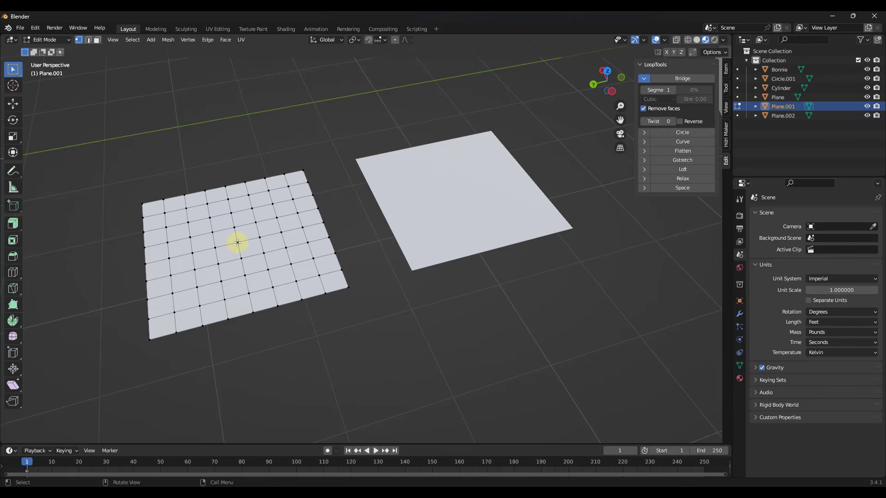
scroll(236, 241, "up", 3)
scroll(273, 229, "down", 1)
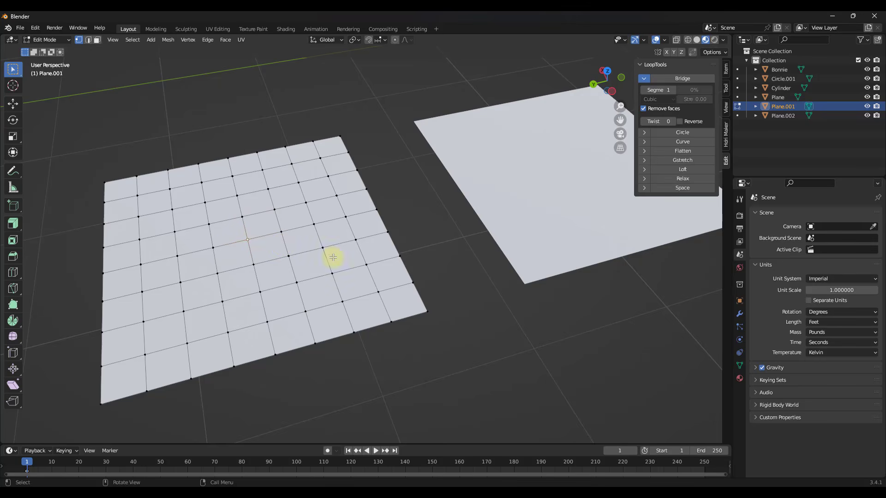
left_click(670, 134)
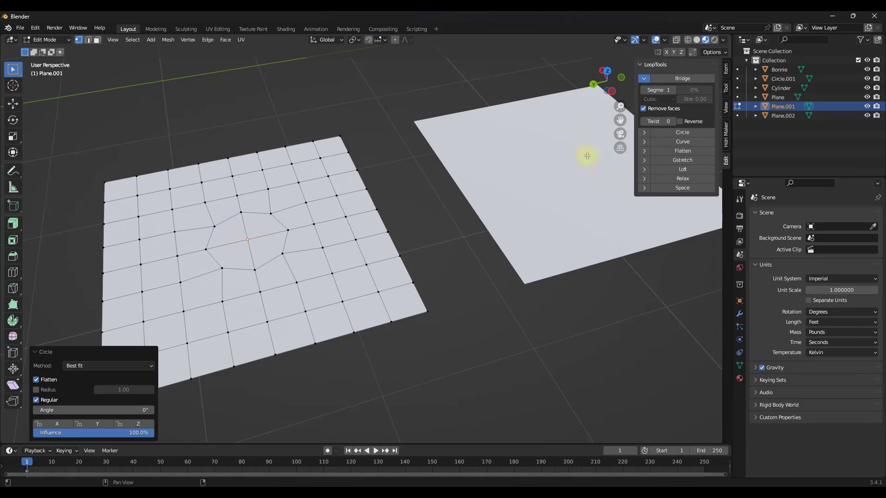
scroll(336, 198, "down", 1)
scroll(243, 216, "up", 1)
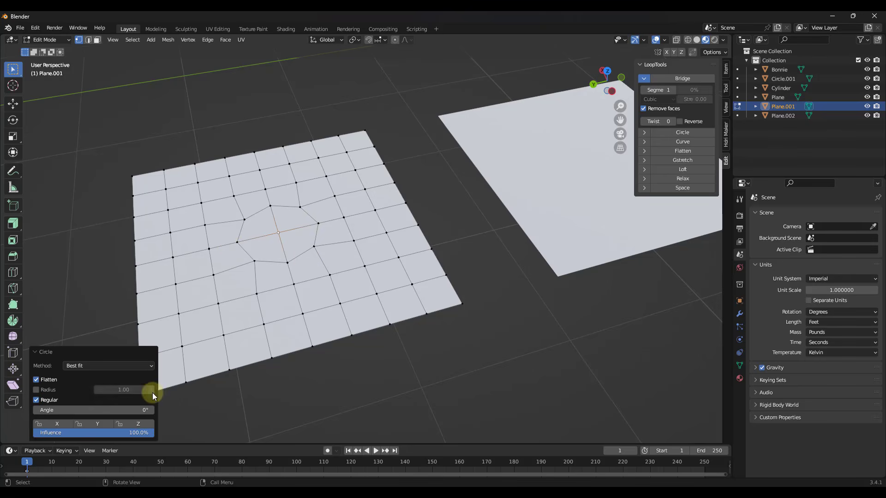
- Delete the vertex at the center of the new circle to open a hole in the plane, and leave Edit Mode
left_click_drag(129, 410, 228, 412)
right_click(229, 412)
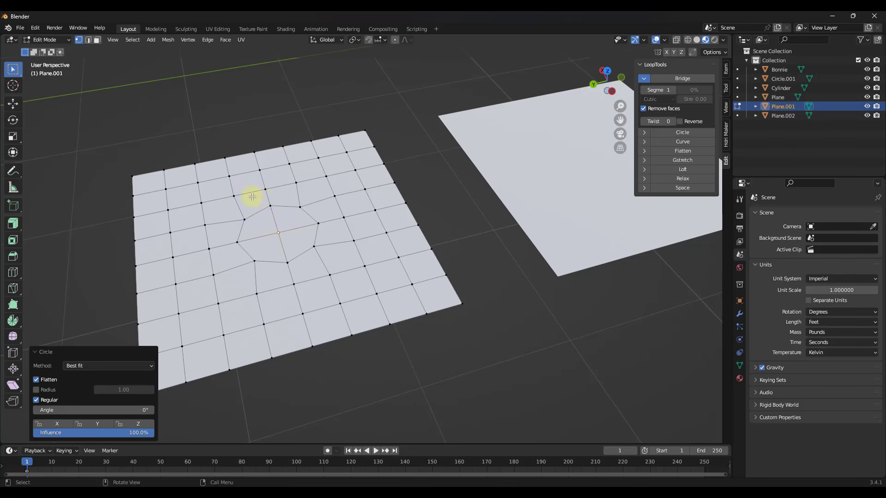
mouse_move(278, 238)
middle_mouse_down()
mouse_move(291, 239)
mouse_move(272, 237)
middle_mouse_up()
scroll(271, 237, "down", 3)
scroll(283, 230, "up", 5)
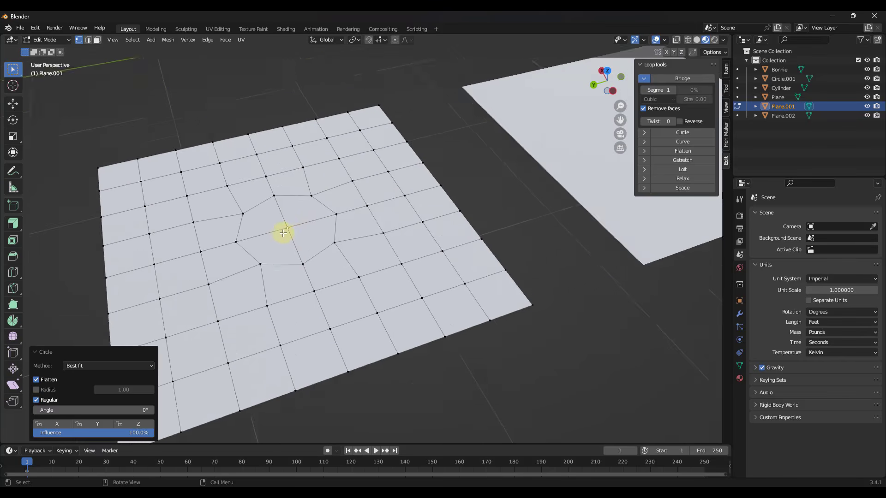
key("x")
left_click(276, 224)
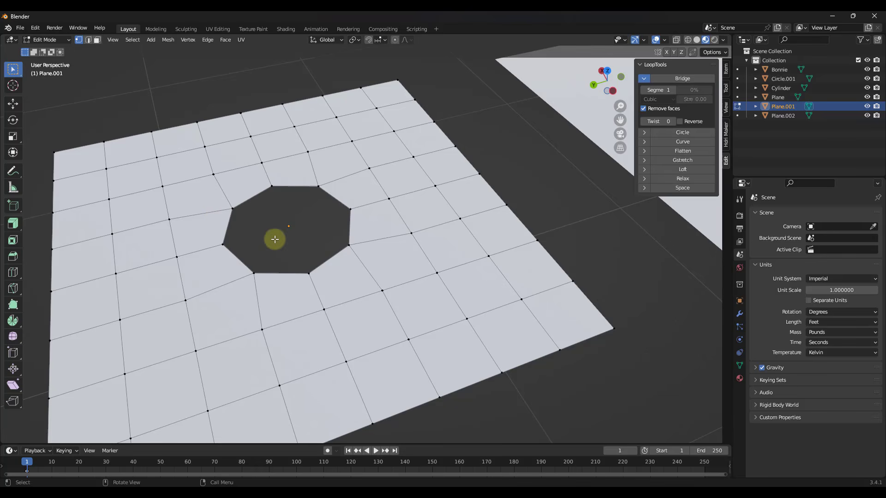
scroll(297, 223, "down", 3)
scroll(289, 228, "up", 5)
scroll(288, 228, "down", 5)
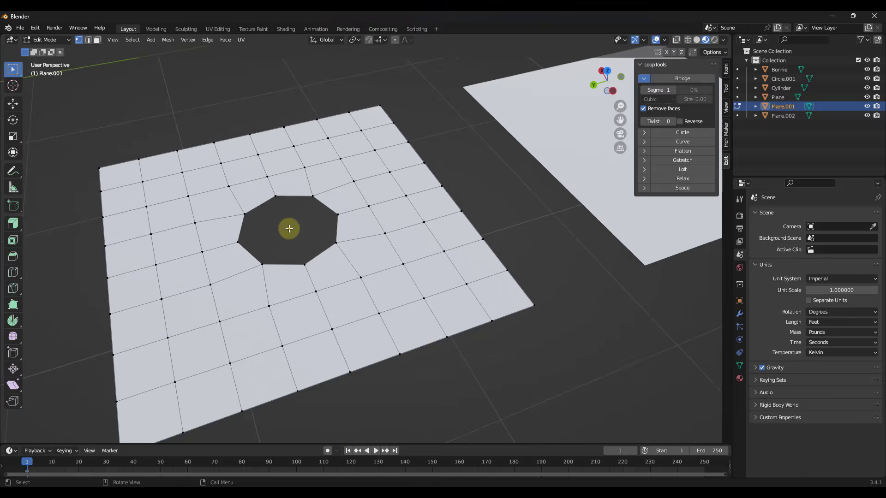
key("Tab")
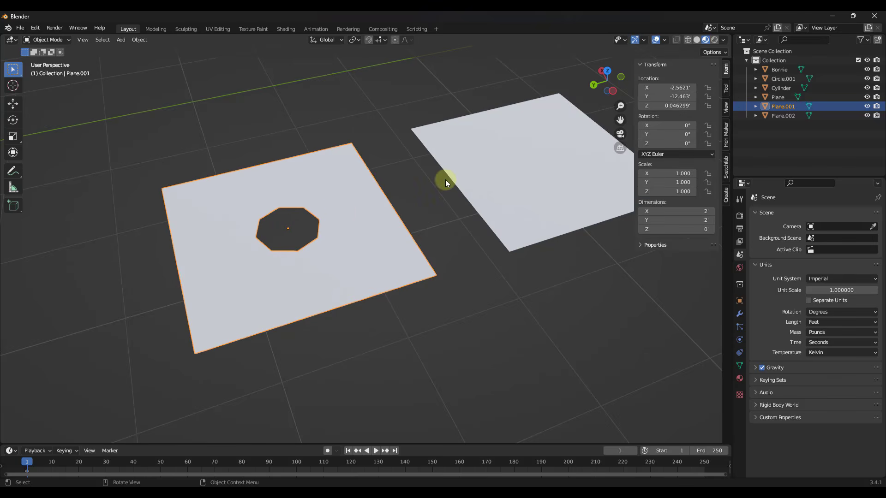
- Edit the neighboring plane, select a closed square loop of vertices around its center, and apply LoopTools Circle to it
left_click(498, 166)
key("KP_Decimal")
key("Tab")
scroll(369, 208, "up", 2)
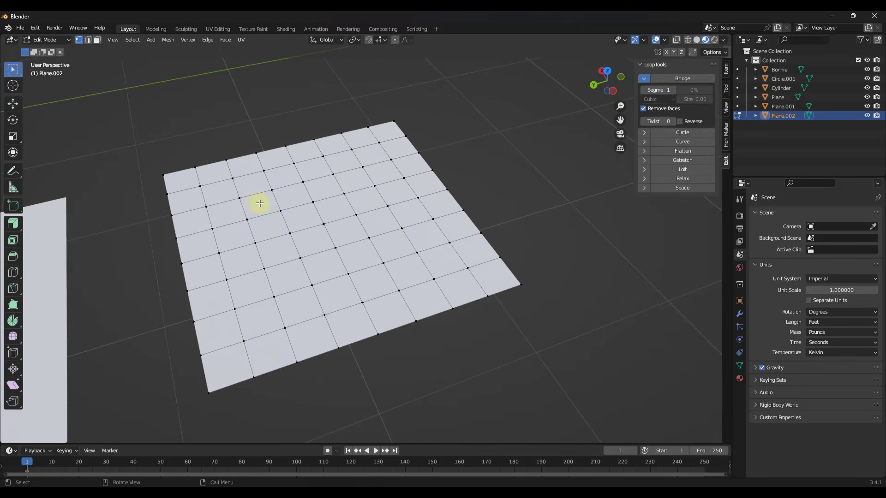
left_click(363, 167, "ctrl")
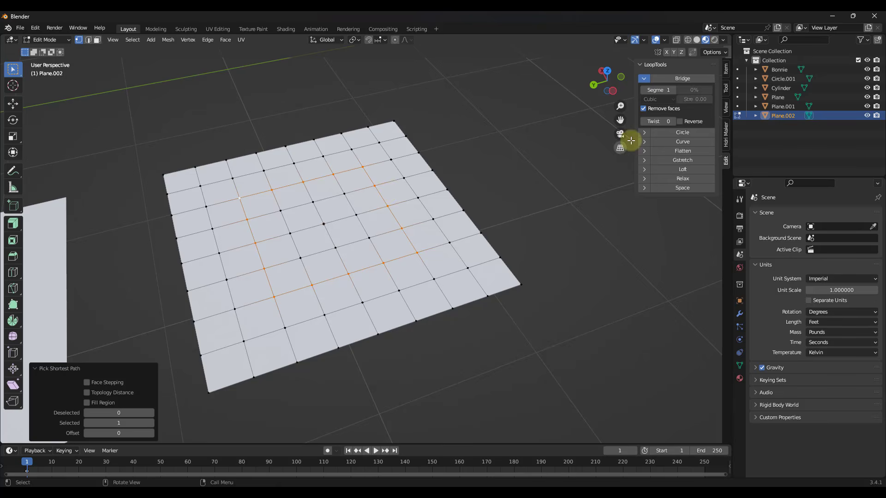
left_click(670, 132)
middle_click_drag(431, 197, 410, 209)
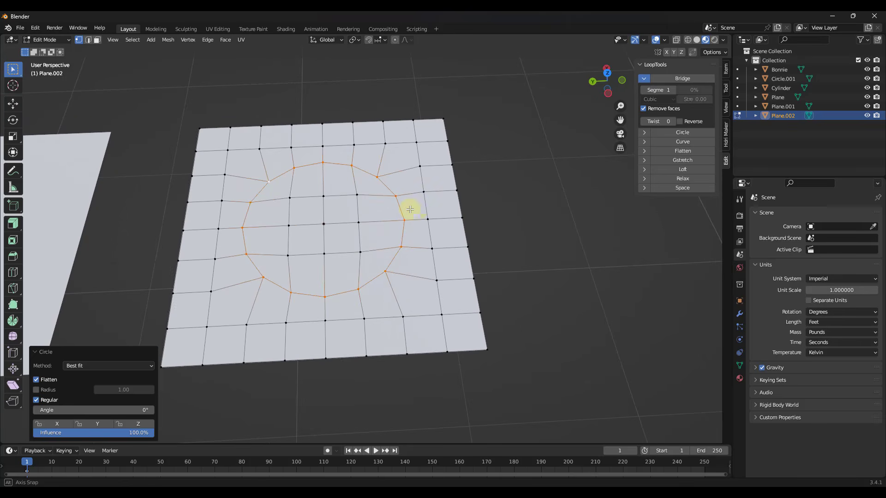
- Select all faces inside the circle from the top view and extrude them upward about 1.12' into a cylinder
left_click(607, 73)
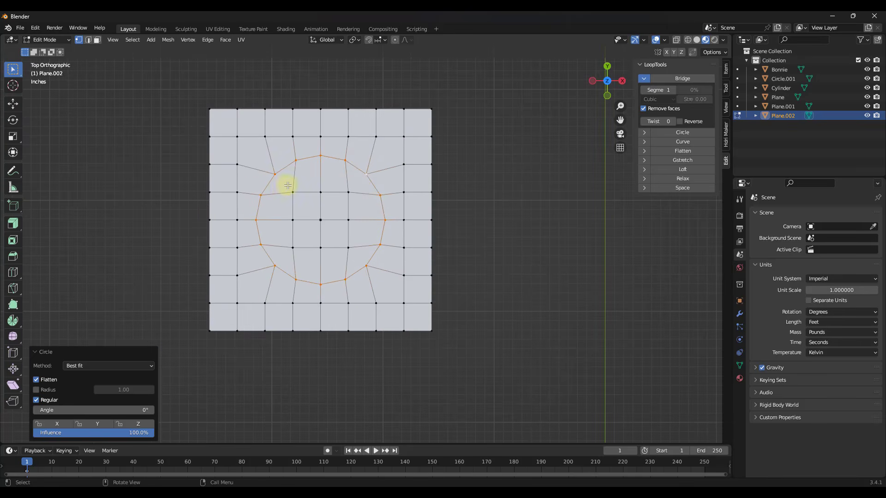
key("3")
left_click_drag(285, 184, 358, 265)
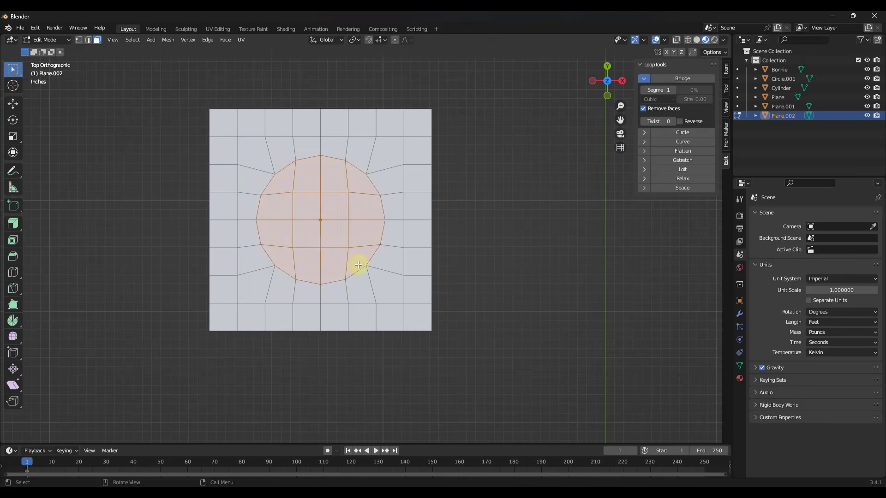
middle_click_drag(358, 264, 343, 227)
key("e")
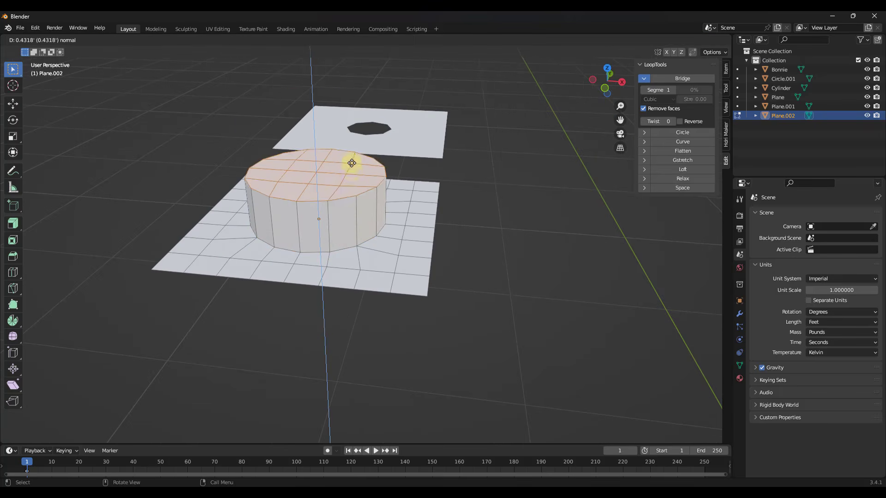
left_click(346, 84)
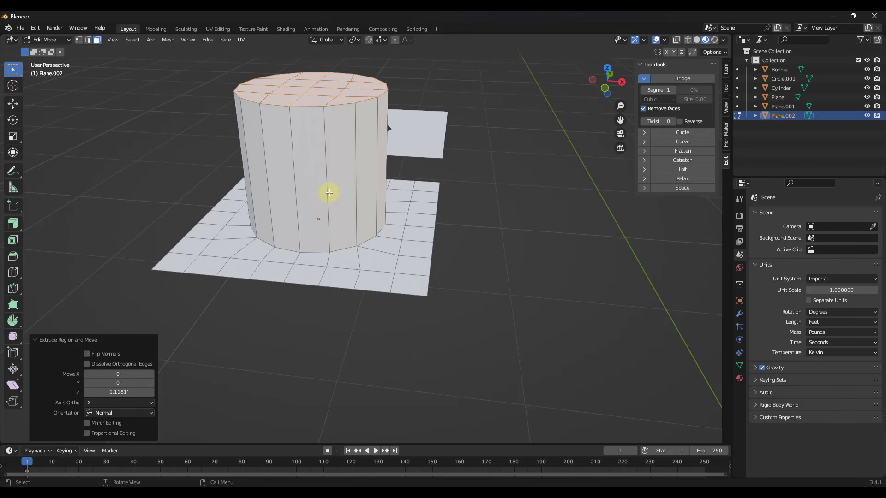
middle_click_drag(300, 220, 310, 243)
scroll(338, 202, "down", 4)
key("Tab")
- Edit the plane with the hole and apply LoopTools Circle to the vertex just inside its near corner
left_click(245, 271)
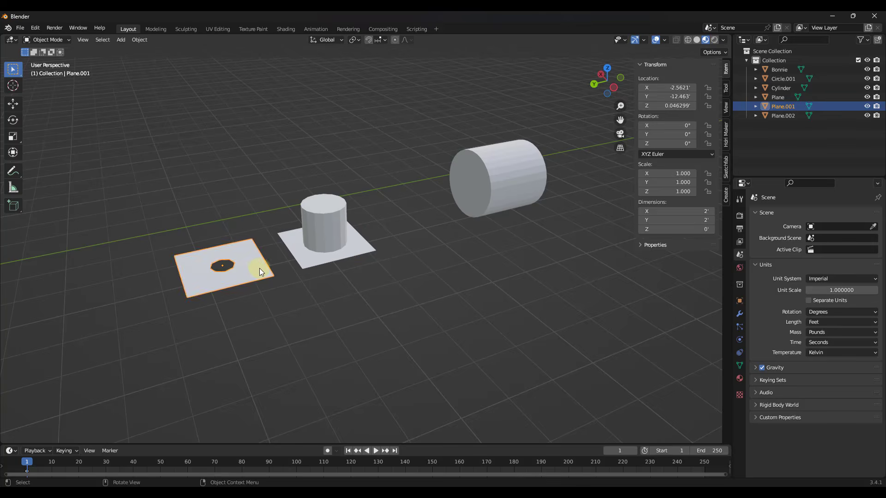
key("Tab")
scroll(257, 268, "up", 5)
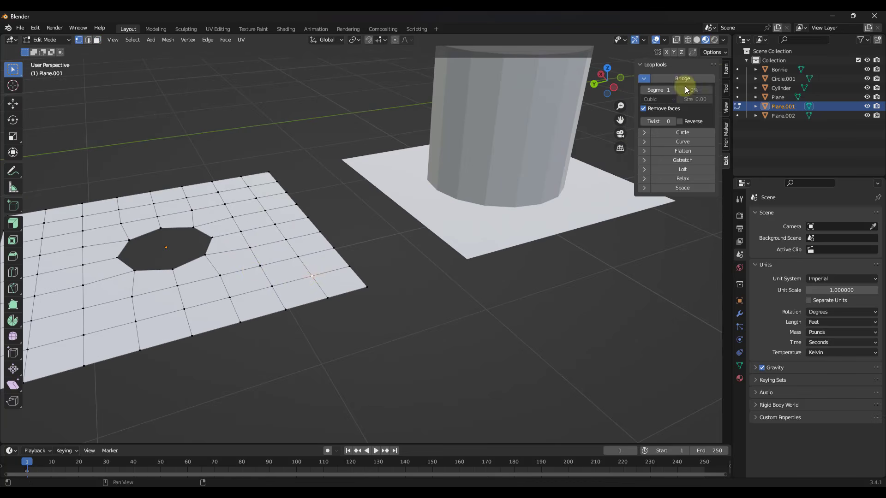
left_click(676, 133)
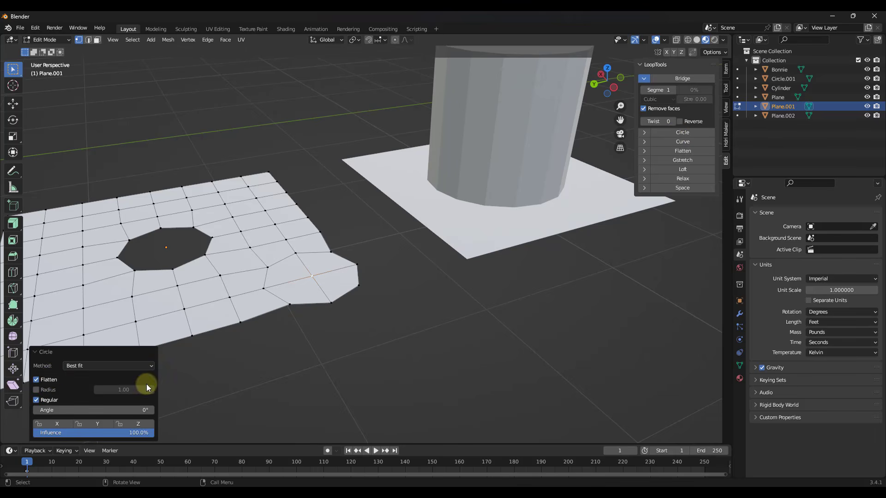
- Enable the corner circle's Radius at 0.10 and set its angle to about -0.21°, keeping Influence at 100%
left_click(48, 391)
left_click_drag(142, 387, 115, 393)
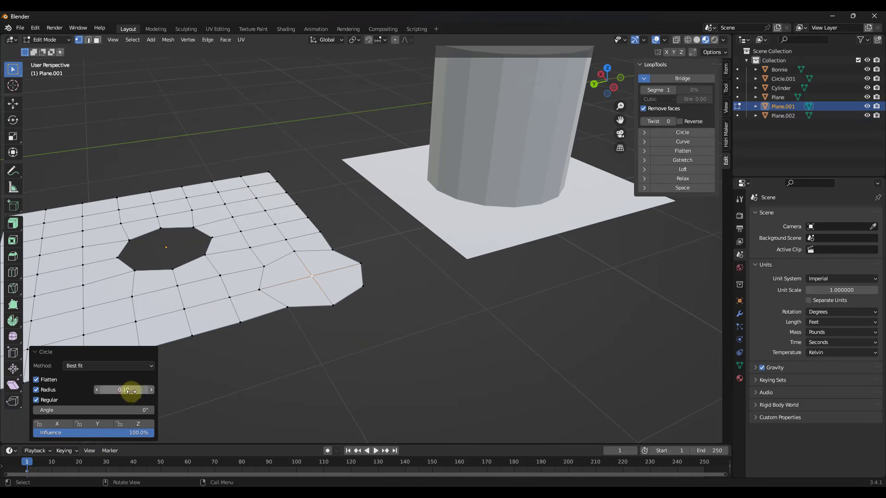
left_click_drag(52, 409, 152, 410)
left_click_drag(119, 433, 158, 394)
scroll(293, 283, "down", 8)
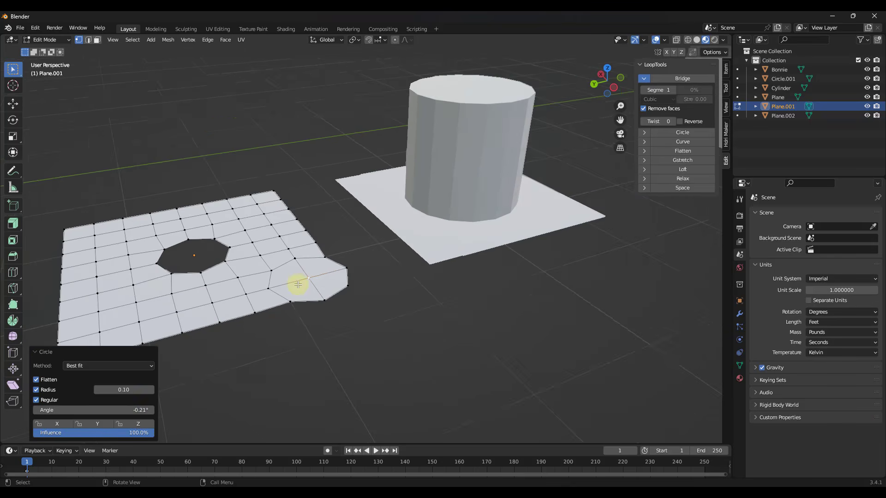
key("Tab")
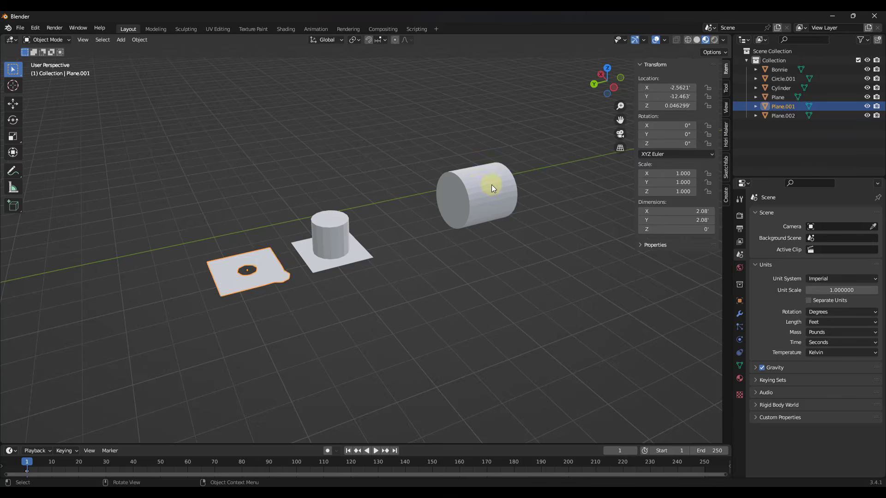
- Edit the horizontal cylinder and apply LoopTools Circle to a vertex on its curved side
left_click(505, 191)
scroll(489, 187, "up", 5)
key("Tab")
scroll(475, 191, "up", 1)
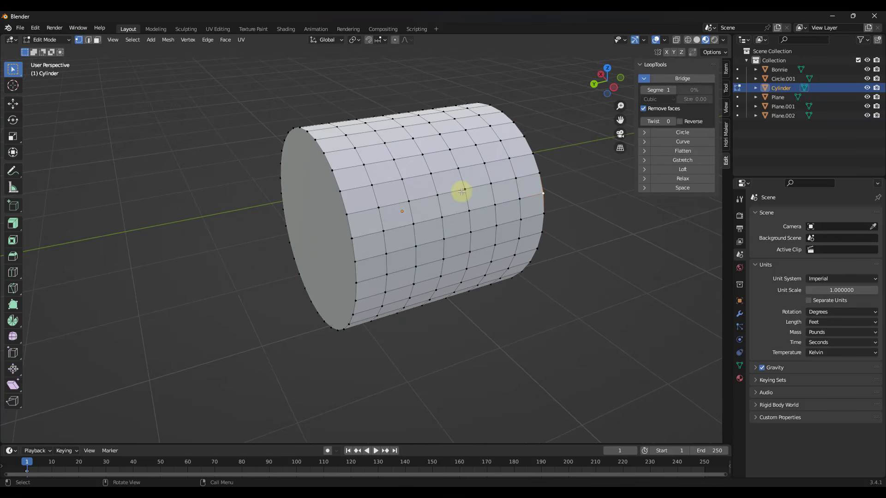
left_click(655, 132)
middle_click_drag(601, 152, 494, 174)
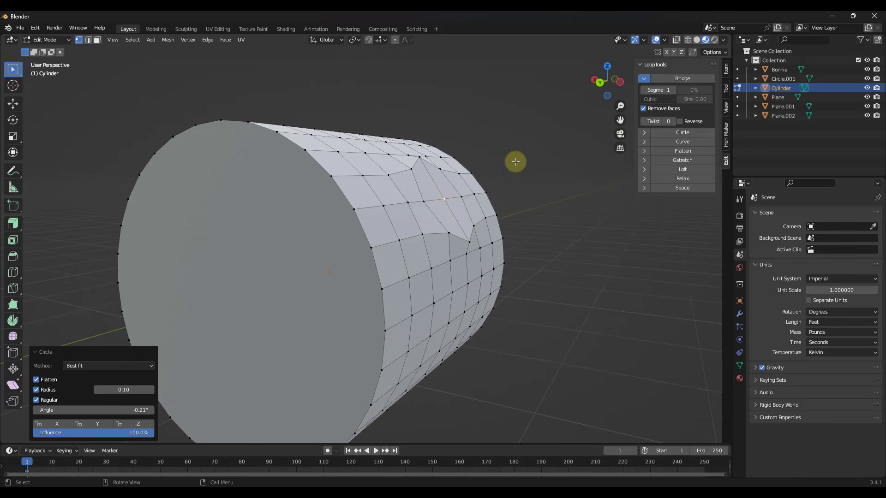
mouse_move(430, 208)
middle_mouse_down()
mouse_move(455, 203)
mouse_move(427, 211)
middle_mouse_up()
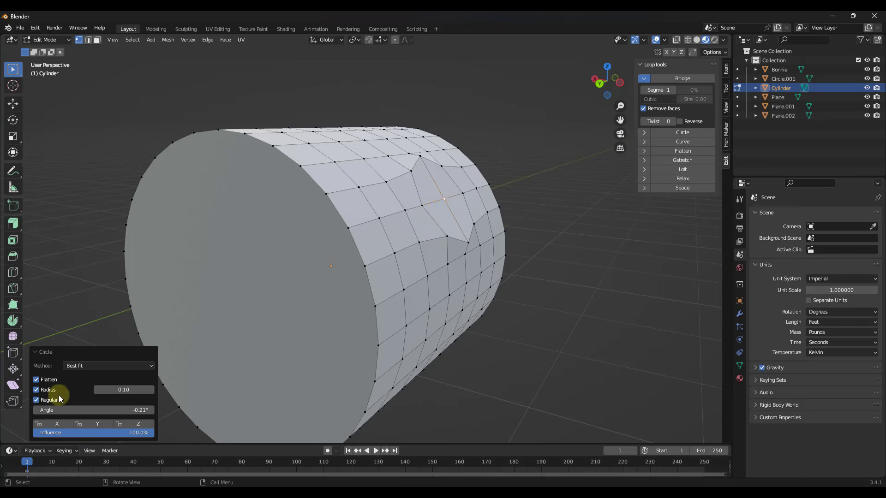
- Toggle the cylinder circle's Flatten option off and on to compare the shapes, and leave it enabled
left_click(36, 380)
left_click(36, 380)
left_click(36, 380)
middle_click_drag(484, 208, 438, 181)
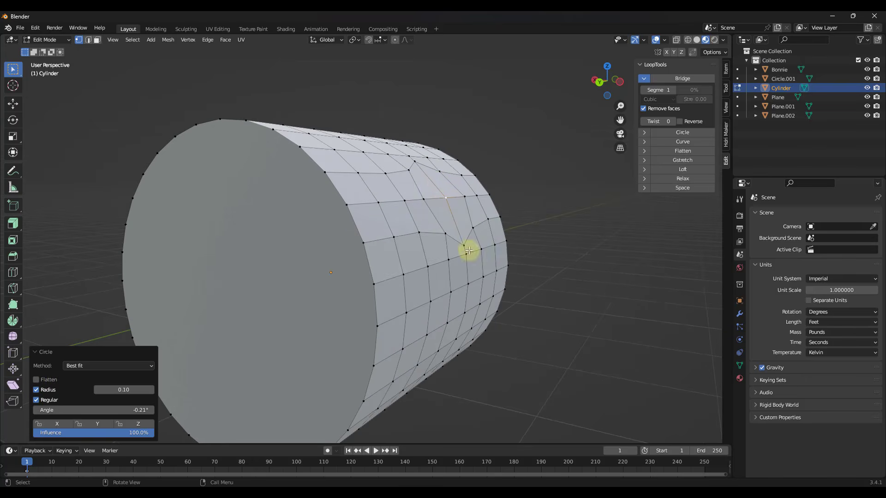
left_click(36, 380)
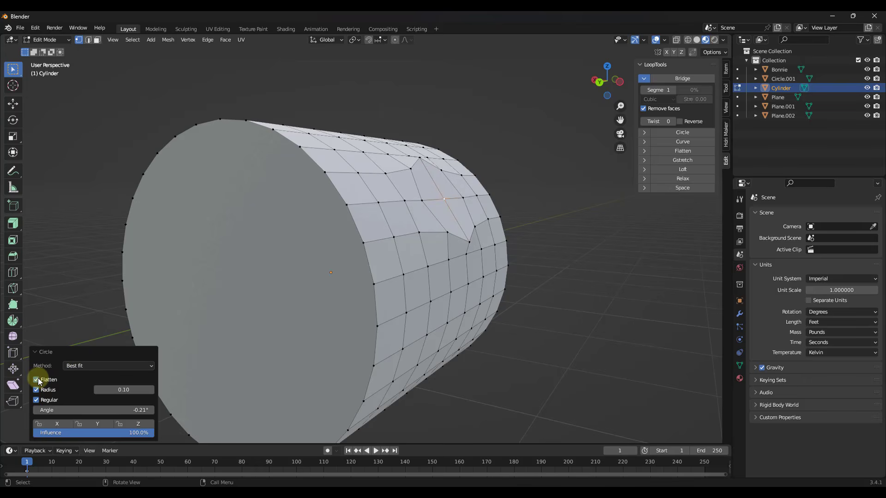
left_click(38, 379)
left_click(38, 379)
scroll(449, 223, "down", 3)
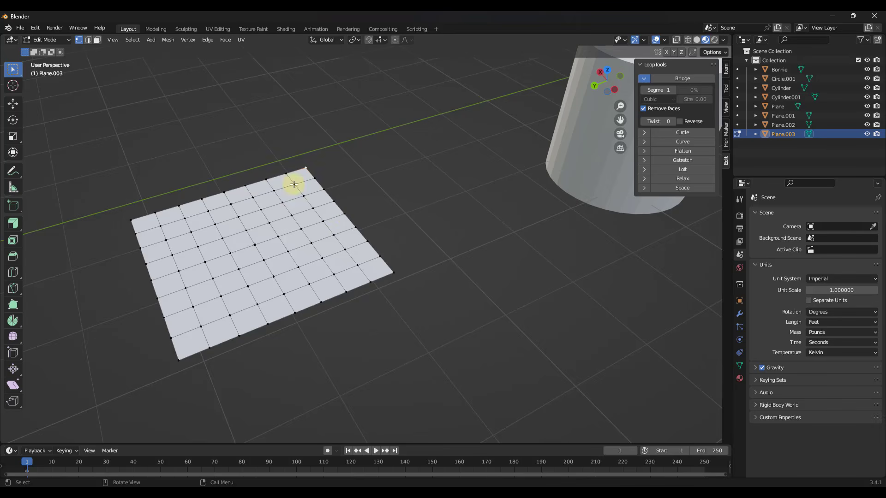
- Move the far corner vertex of the new subdivided plane outward about 0.99' along negative Y
left_click(309, 164)
key("g")
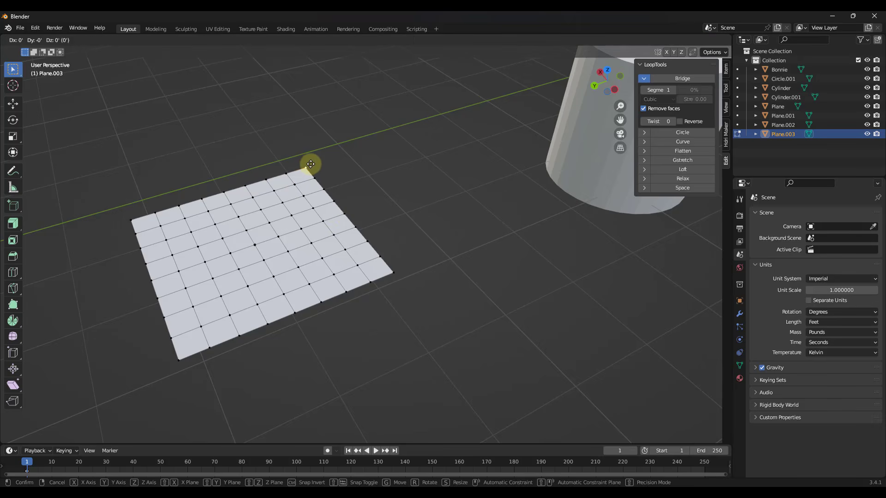
key("x")
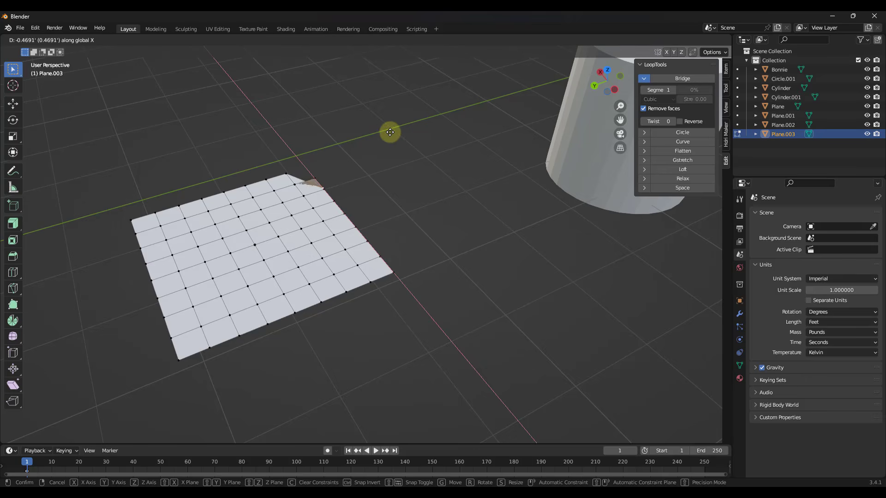
key("y")
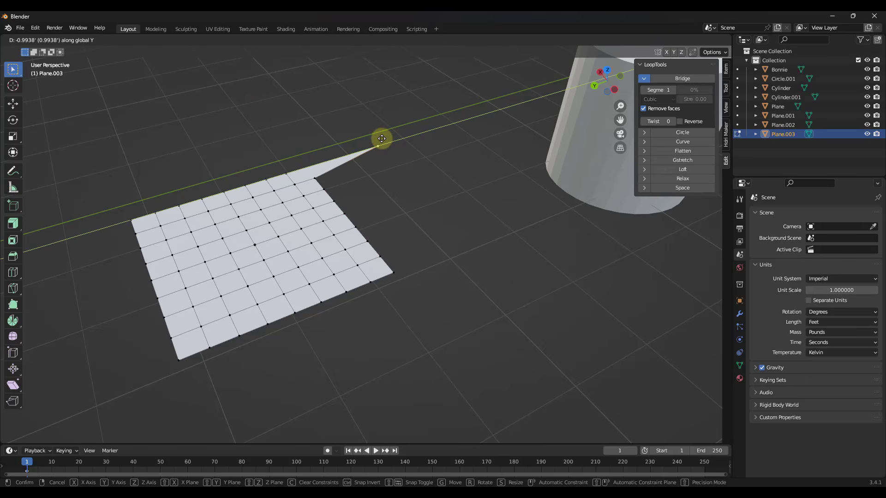
left_click(381, 138)
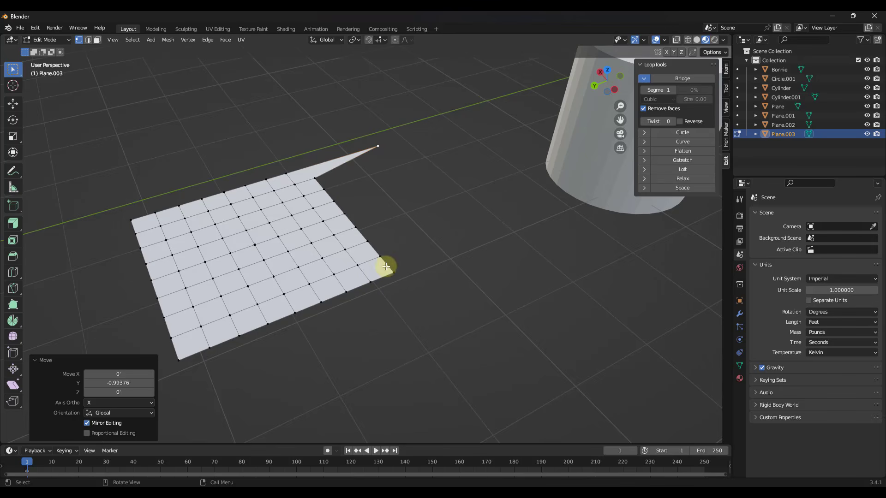
- Add the other corner of the same edge to the selection, try LoopTools Curve on both corners, and undo it
left_click(409, 281, "shift")
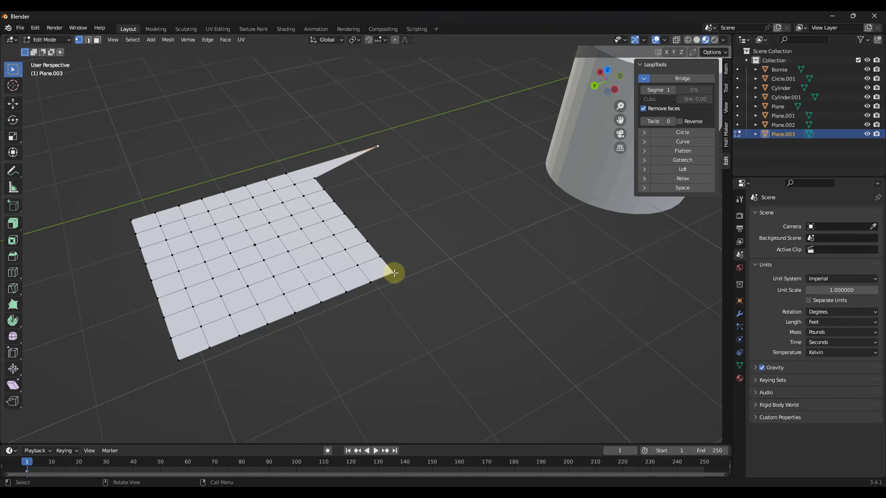
left_click(675, 141)
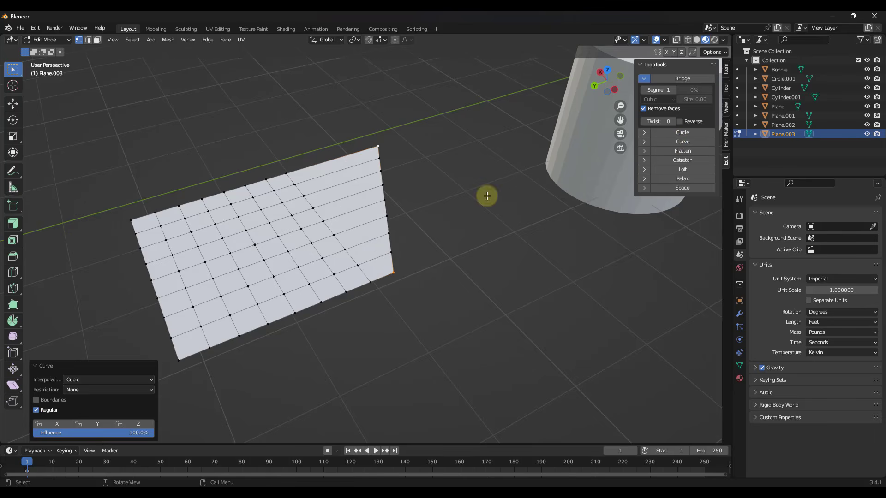
scroll(381, 206, "up", 2)
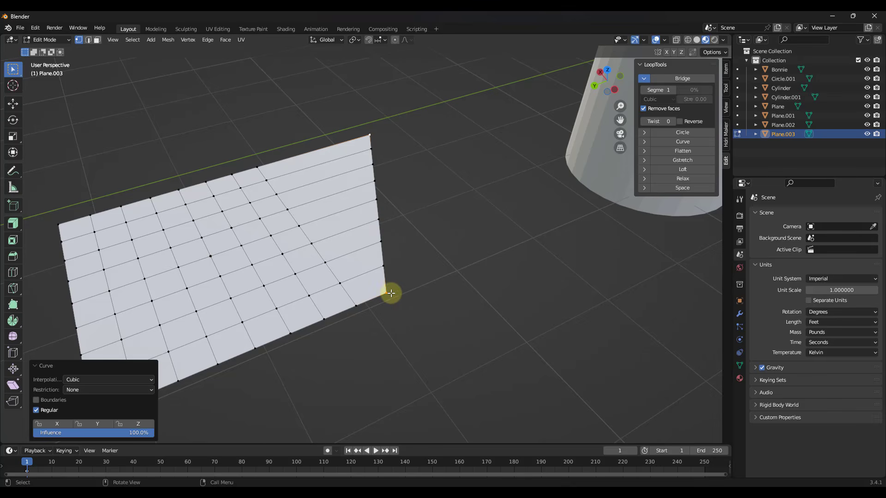
key("ctrl+z")
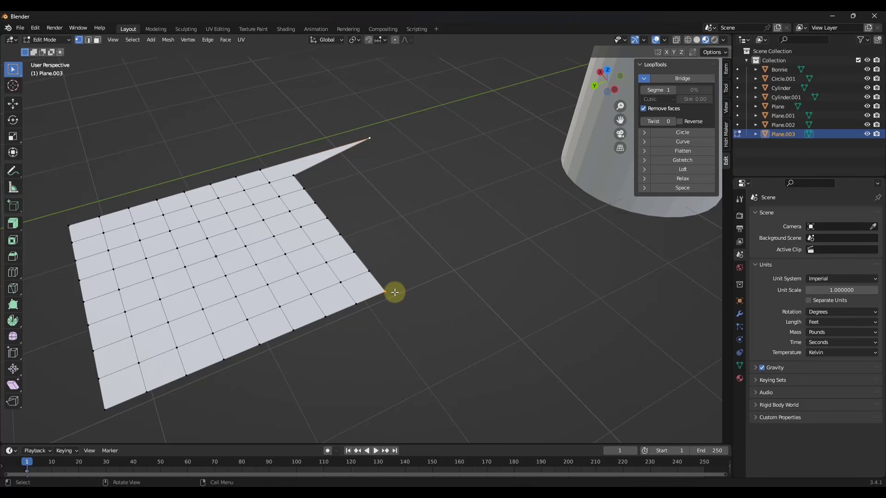
- Move both selected corner vertices outward about 0.21' along negative Y, and reselect only the far corner
key("g")
key("y")
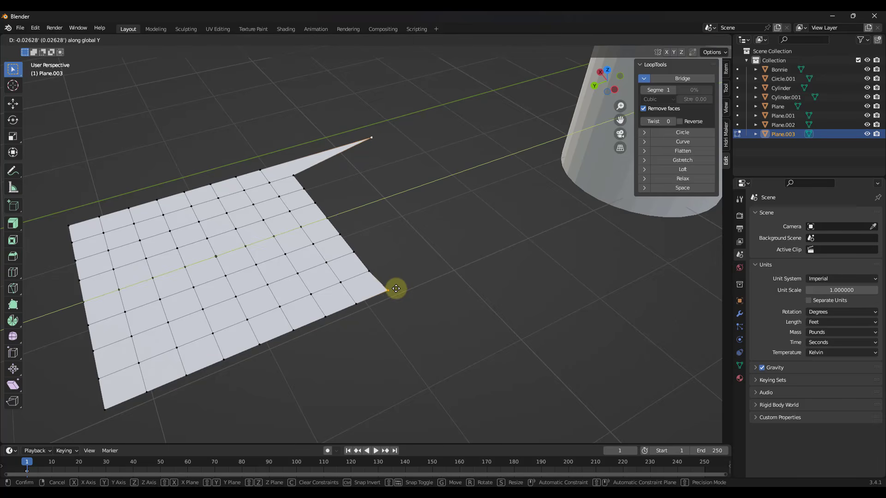
left_click(412, 280)
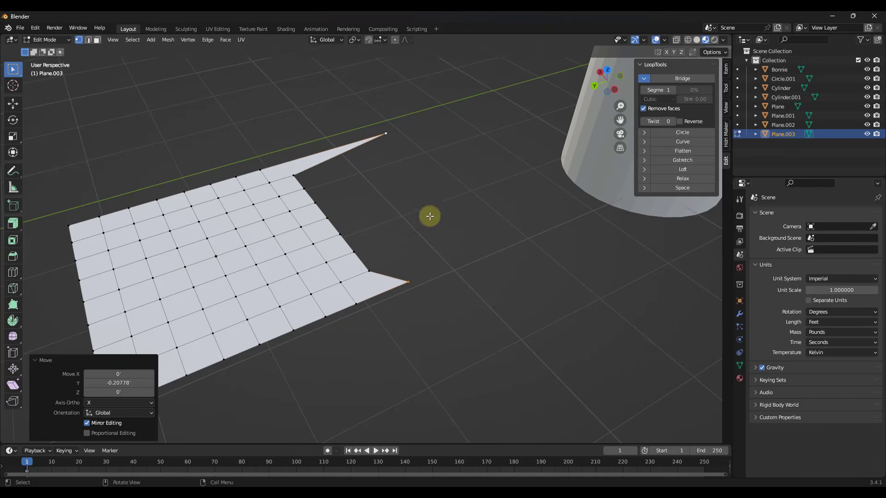
left_click(386, 134)
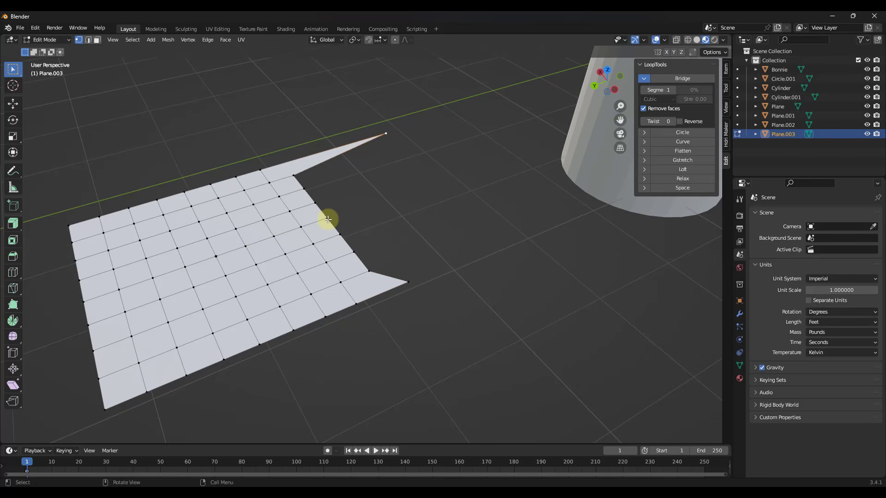
- Select the plane edge's two outer corner vertices and its middle vertex, and apply LoopTools Curve at 100% influence
left_click(409, 282, "shift")
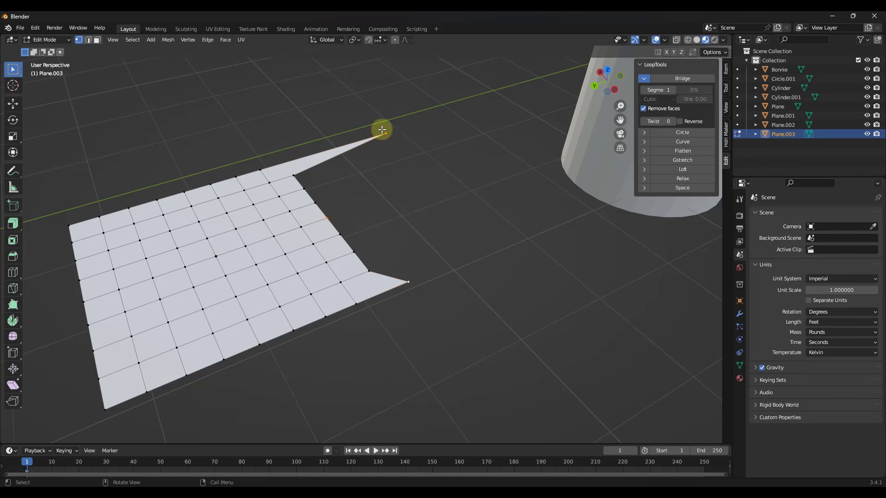
left_click(680, 141)
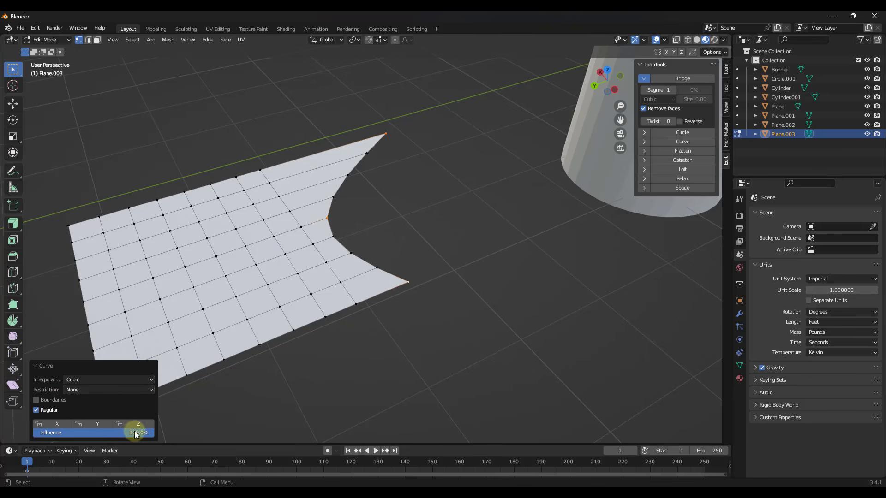
left_click_drag(128, 434, 157, 438)
- Toggle the plane curve's Regular option off and on to compare the vertex spacing, and leave it enabled
left_click(37, 410)
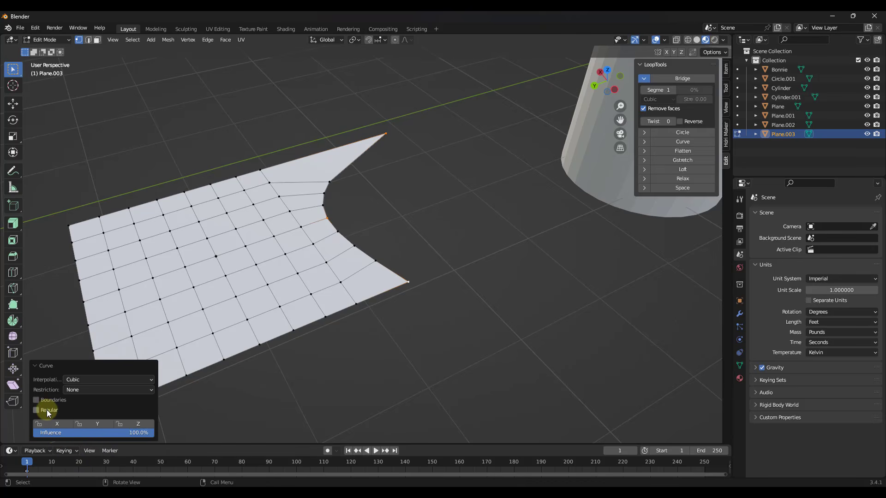
left_click(48, 410)
left_click(47, 410)
left_click(51, 411)
left_click(51, 410)
left_click(50, 411)
left_click(51, 411)
left_click(51, 411)
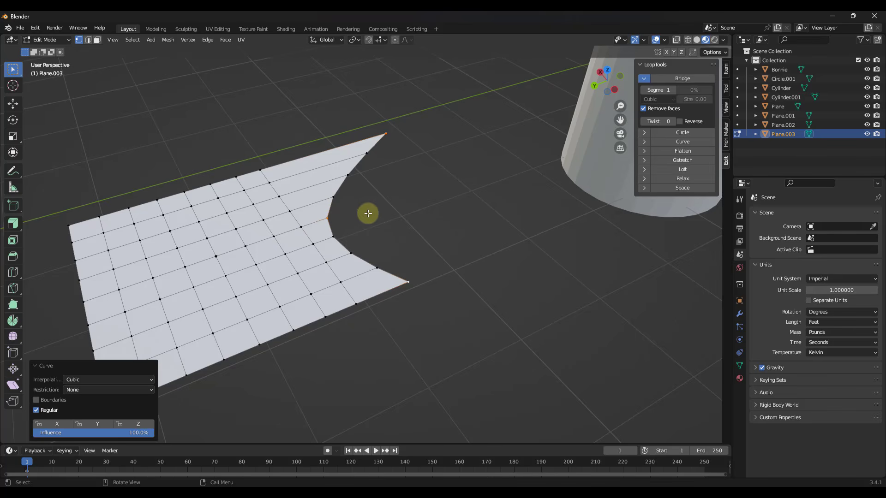
left_click(49, 410)
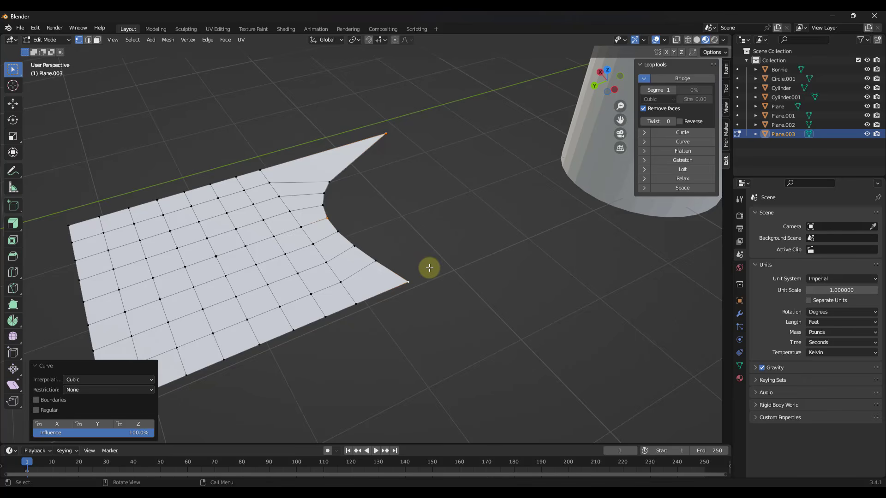
left_click(40, 410)
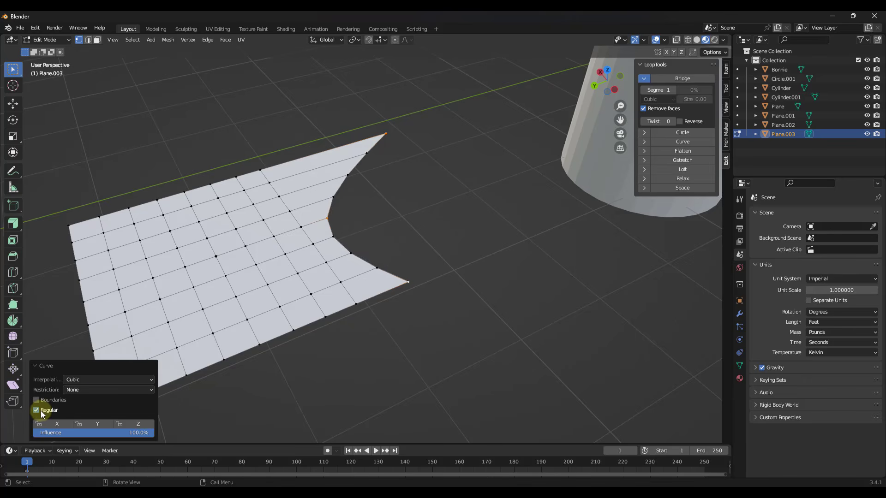
- Switch to editing the cylinder beside the curved plane and add six evenly spaced horizontal loop cuts around its side
scroll(267, 206, "down", 5)
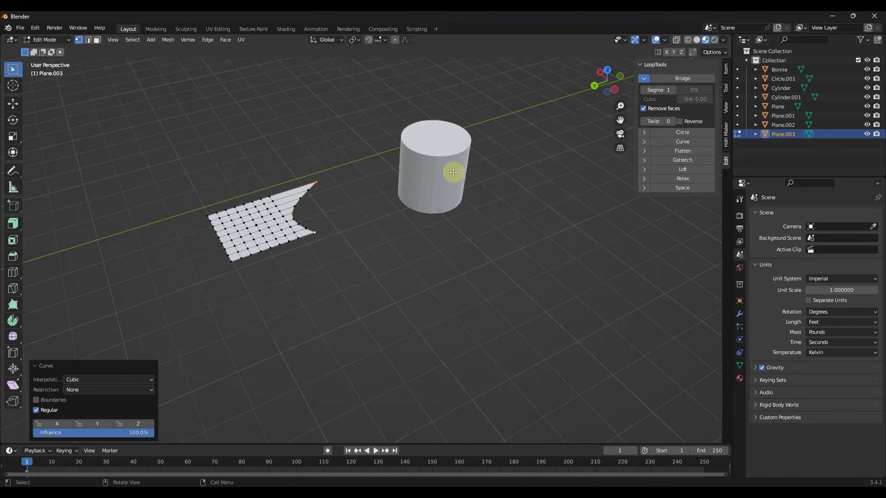
key("Tab")
left_click(455, 173)
scroll(484, 168, "up", 3)
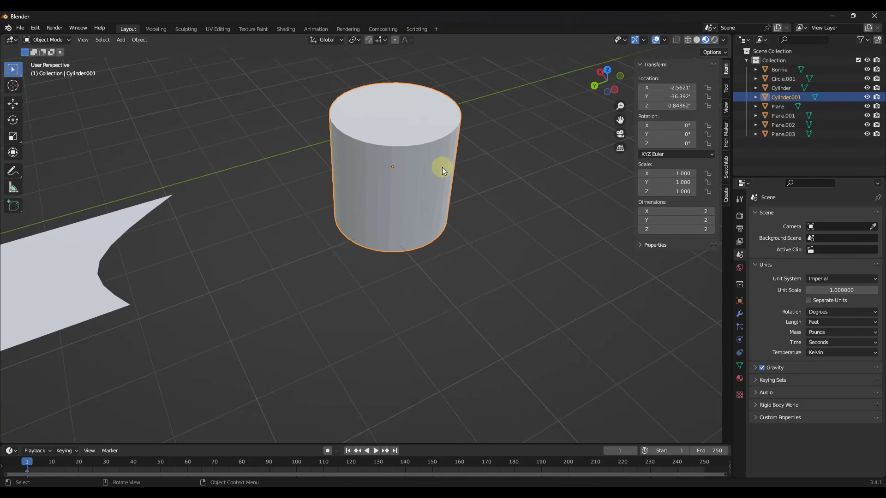
key("Tab")
key("ctrl+r")
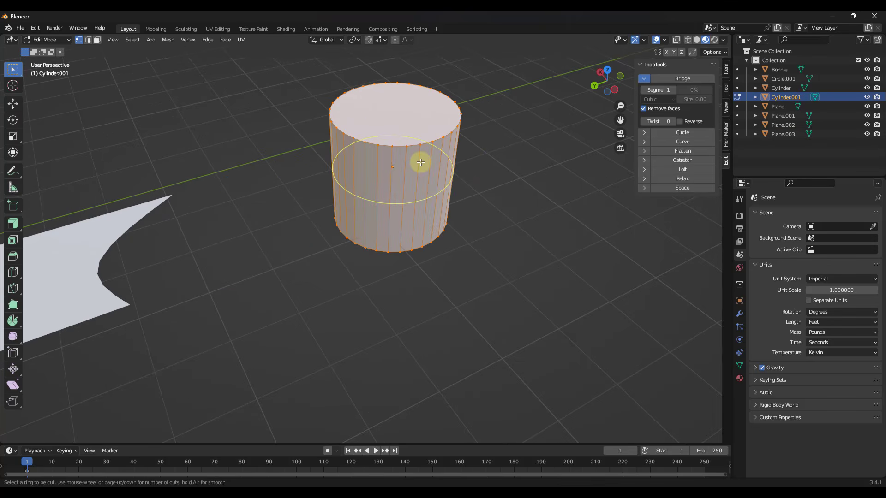
scroll(420, 163, "up", 4)
scroll(421, 163, "up", 1)
left_click(420, 162)
right_click(419, 161)
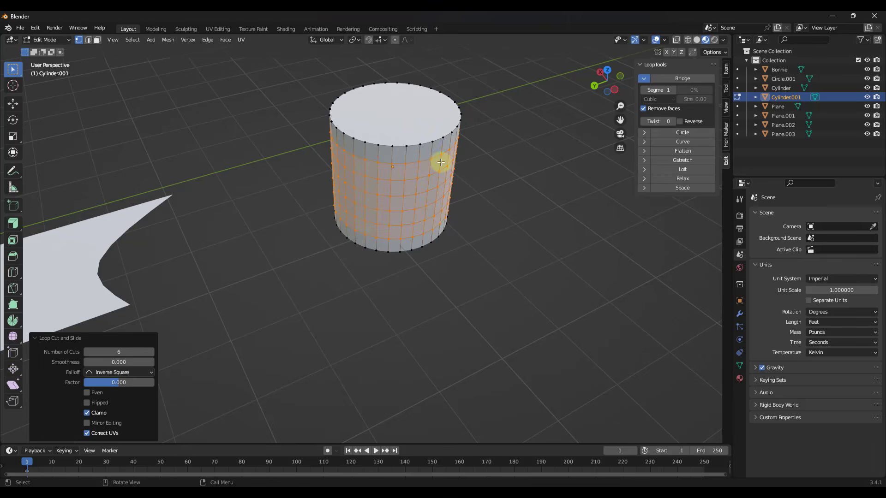
- Pull a vertex on the cylinder's uppermost loop cut outward by about -0.55' in X and -0.38' in Y from top view
left_click(451, 151)
middle_click_drag(452, 148, 461, 157)
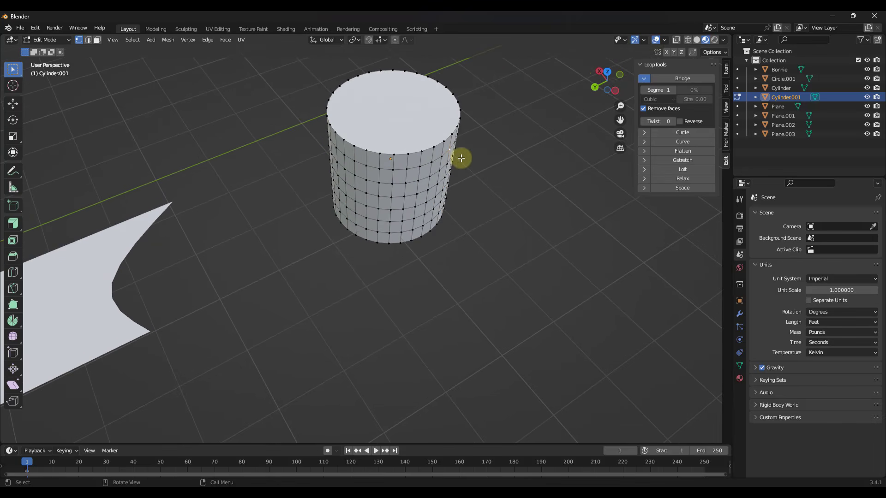
left_click(608, 77)
scroll(330, 212, "down", 6)
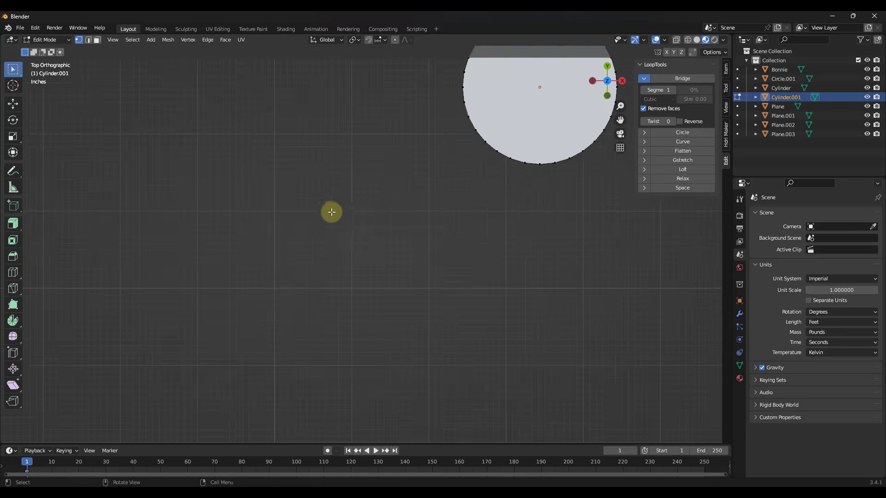
key("g")
left_click(431, 184)
middle_click_drag(431, 184, 350, 182)
scroll(353, 179, "up", 2)
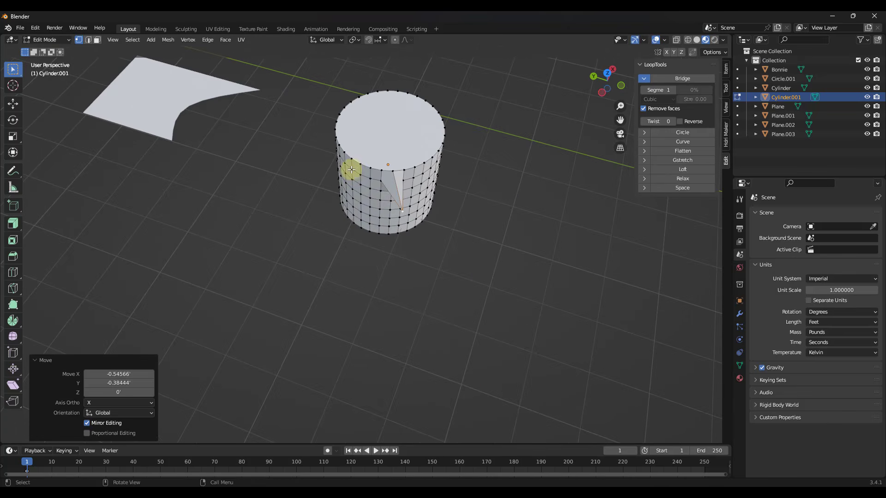
- Pull a second vertex on the same loop outward from the cylinder in top view, a few columns from the first
left_click(607, 73)
key("g")
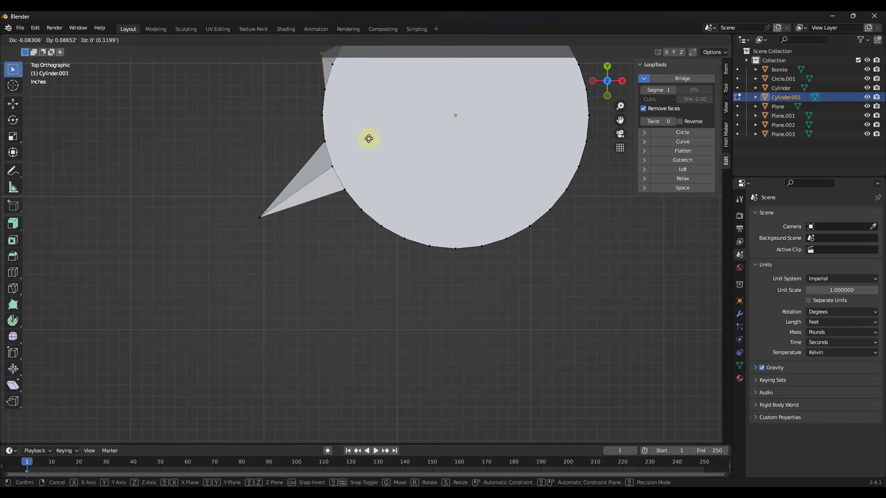
left_click(327, 125)
- Select both pulled-out vertices and one vertex between them on the loop, and apply LoopTools Curve
middle_click_drag(328, 125, 351, 138)
left_click(353, 140, "ctrl")
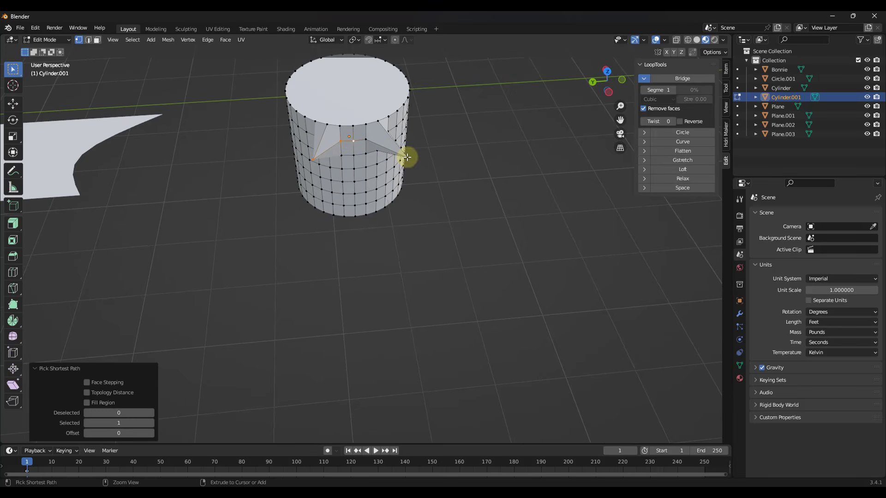
left_click(353, 138, "shift")
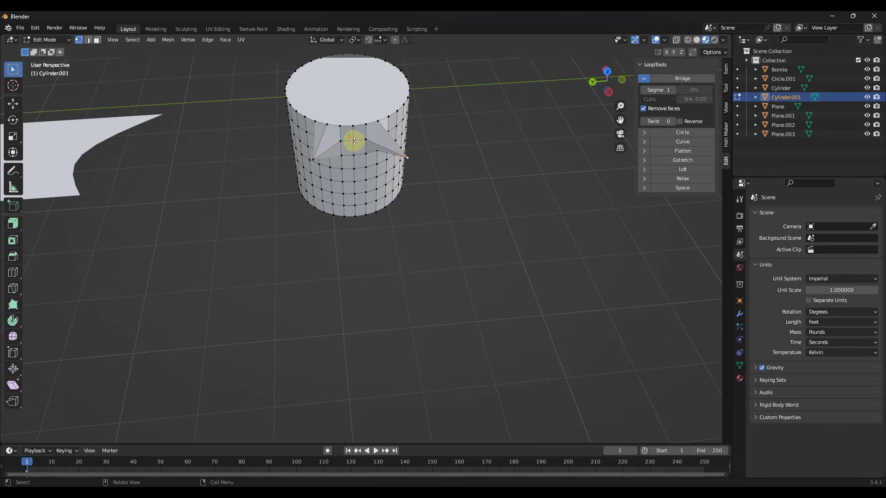
middle_click_drag(314, 160, 662, 113)
left_click(688, 145)
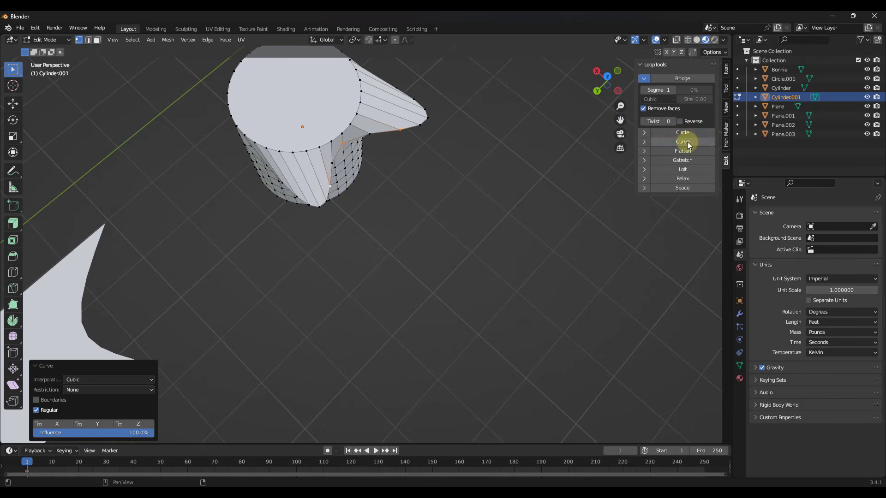
middle_click_drag(322, 172, 318, 180)
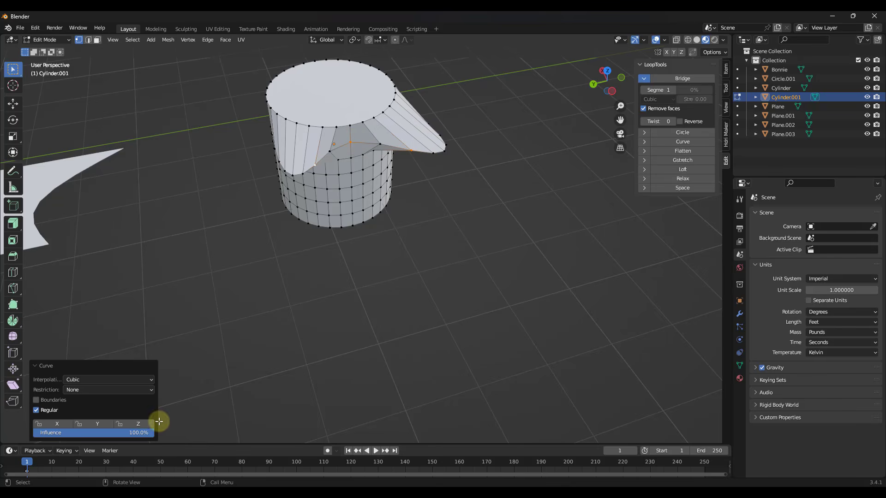
- Compare the cylinder curve with Boundaries on and off, leaving Boundaries disabled and the influence at 100%
mouse_move(146, 432)
left_mouse_down()
mouse_move(21, 427)
mouse_move(153, 430)
left_mouse_up()
left_click(36, 400)
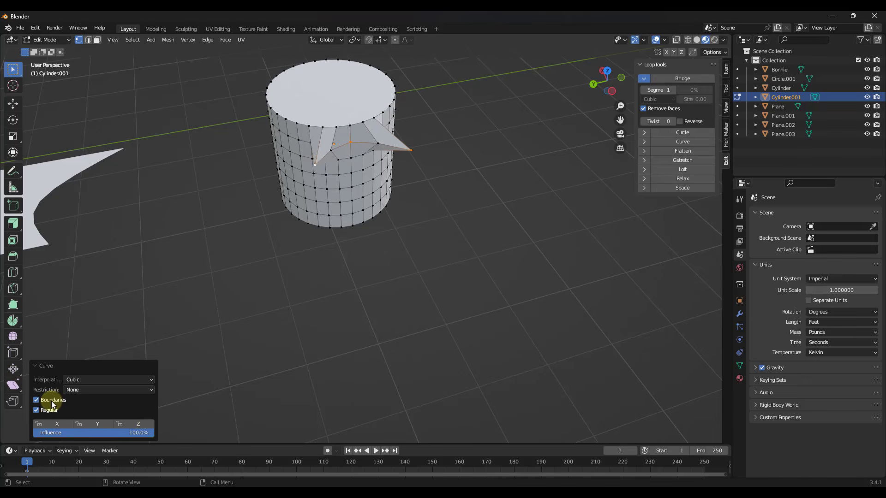
left_click(37, 399)
left_click(52, 404)
left_click(52, 405)
left_click(52, 405)
left_click(52, 404)
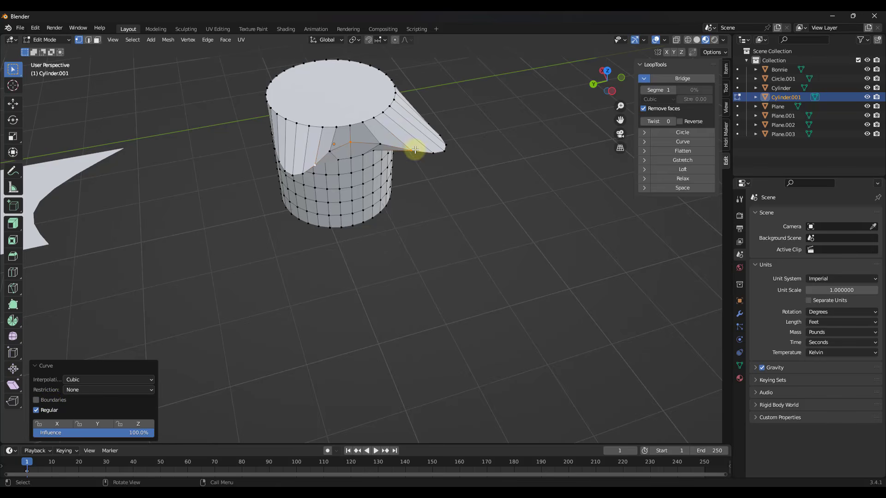
left_click(49, 401)
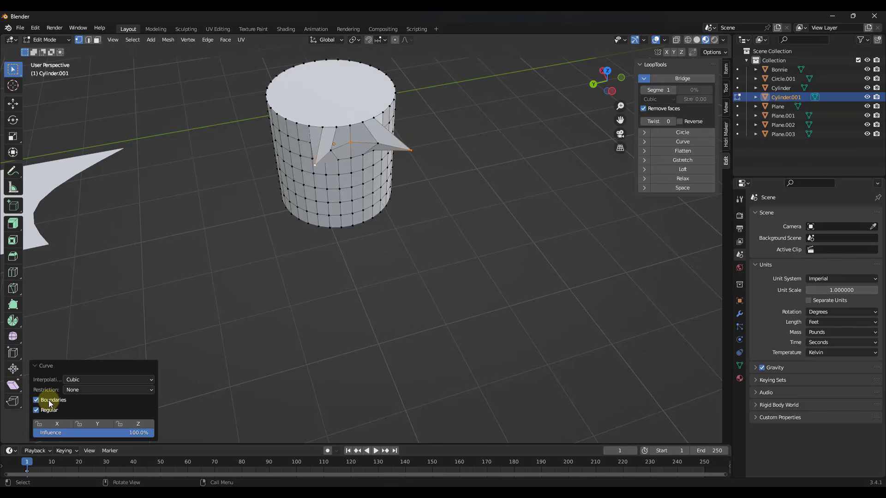
left_click(48, 401)
middle_click_drag(326, 207, 336, 177)
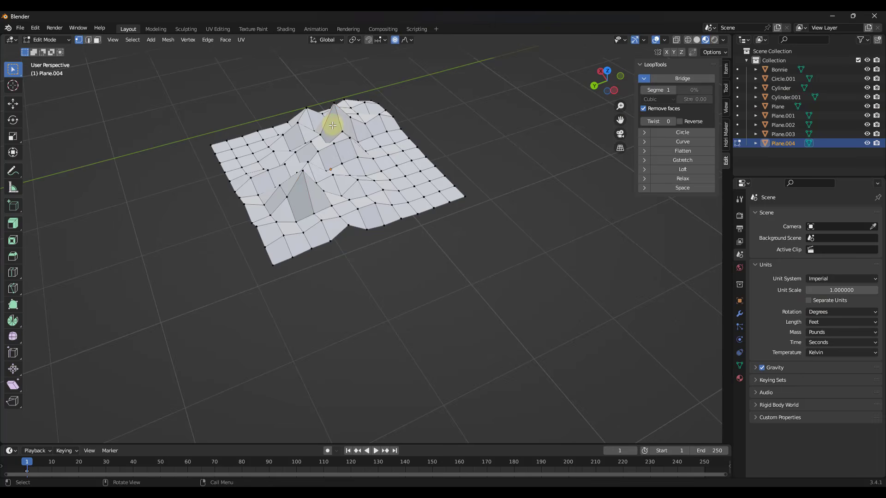
- Select the vertices of a raised peak on the bumpy subdivided plane and apply LoopTools Flatten with the Best fit plane
mouse_move(332, 119)
middle_mouse_down()
mouse_move(344, 139)
mouse_move(332, 105)
middle_mouse_up()
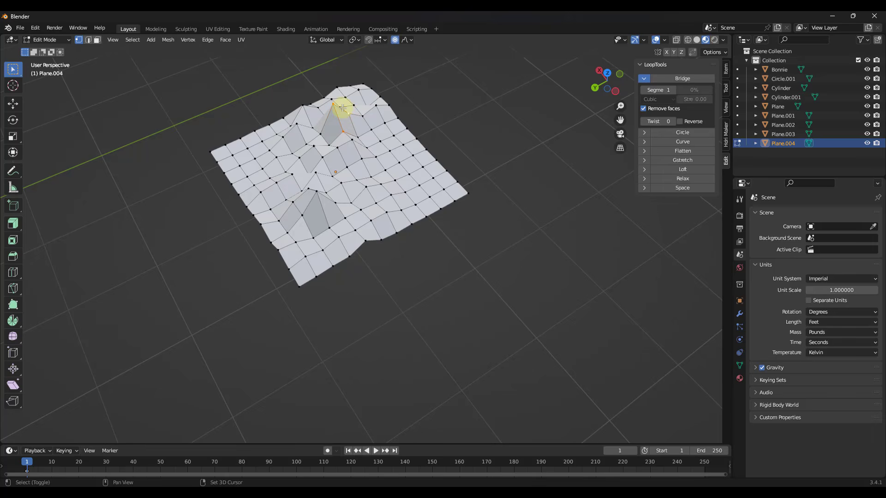
middle_click_drag(341, 108, 374, 161)
scroll(343, 121, "up", 3)
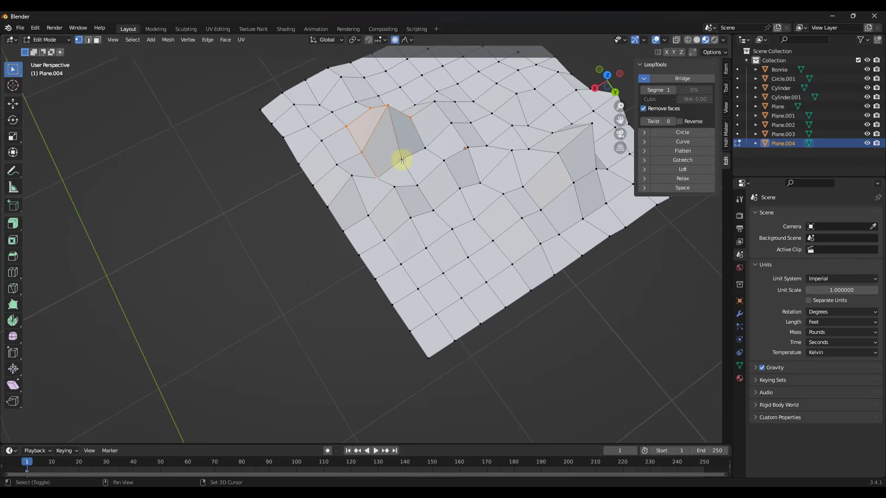
left_click(695, 150)
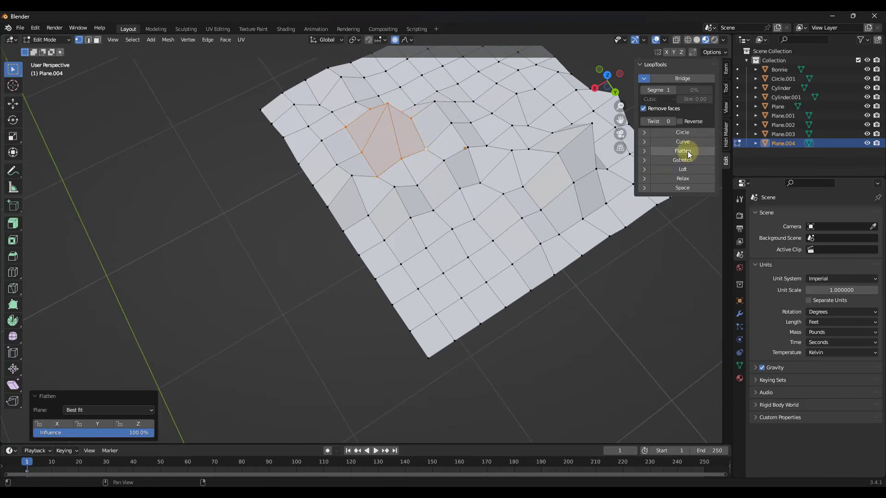
- Vary the Flatten influence, return it to 100%, and examine the flattened patch from several sides
middle_click_drag(395, 192, 533, 147)
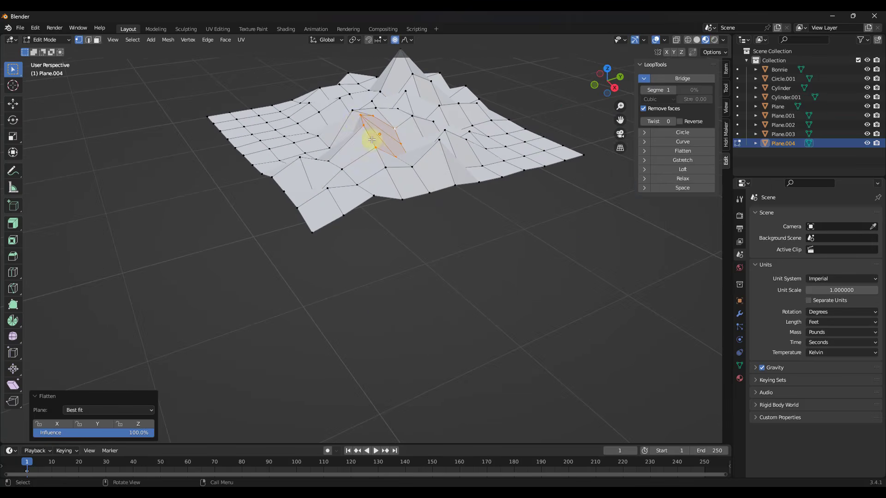
middle_click_drag(366, 126, 342, 128)
scroll(380, 137, "up", 6)
scroll(380, 136, "down", 2)
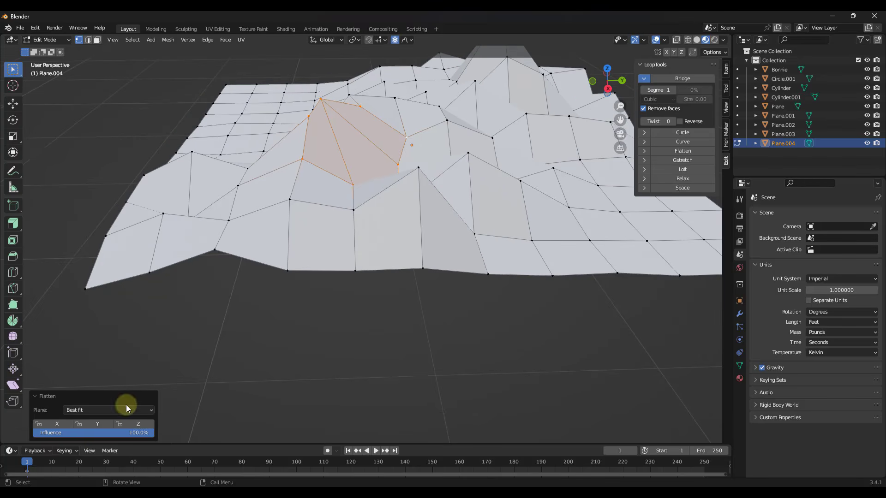
left_click_drag(130, 431, 152, 433)
middle_click_drag(332, 202, 90, 410)
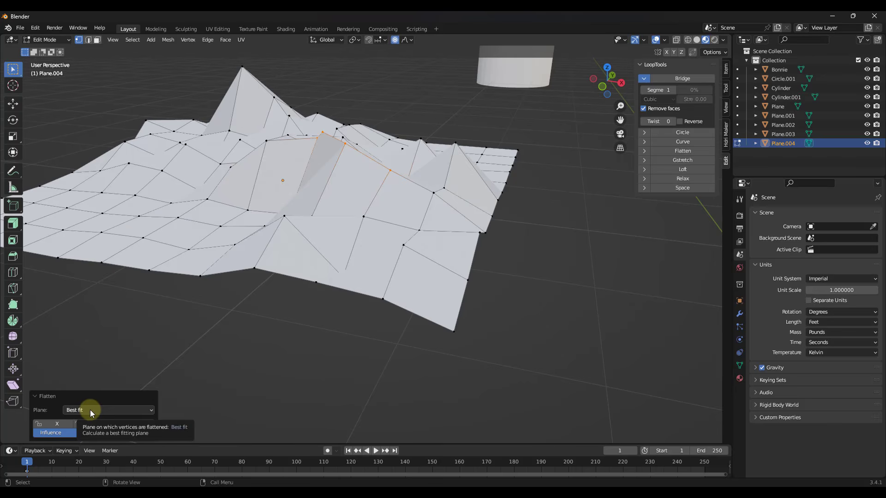
middle_click_drag(340, 336, 432, 231)
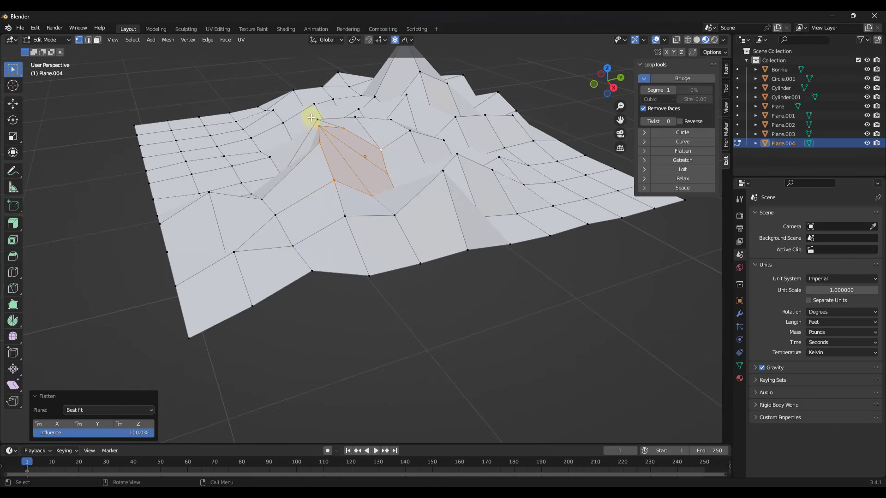
- Set the Flatten plane to Normal and inspect the patch's orientation from the side
left_click(103, 410)
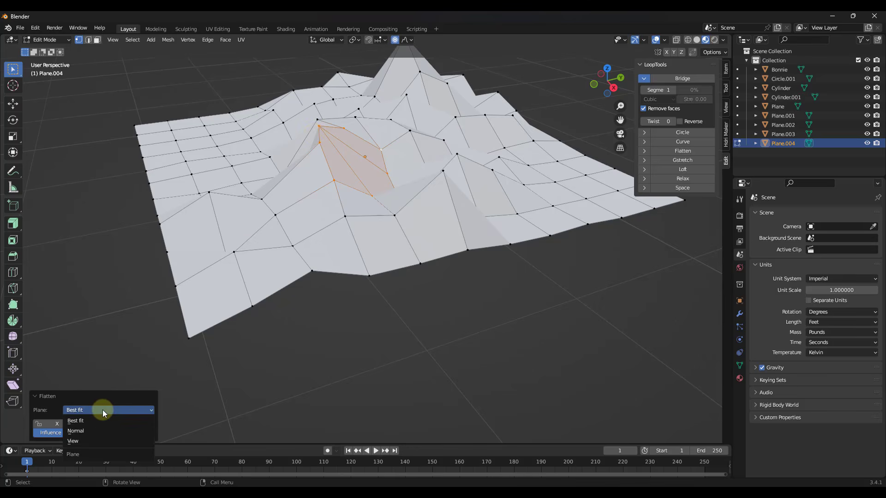
left_click(94, 431)
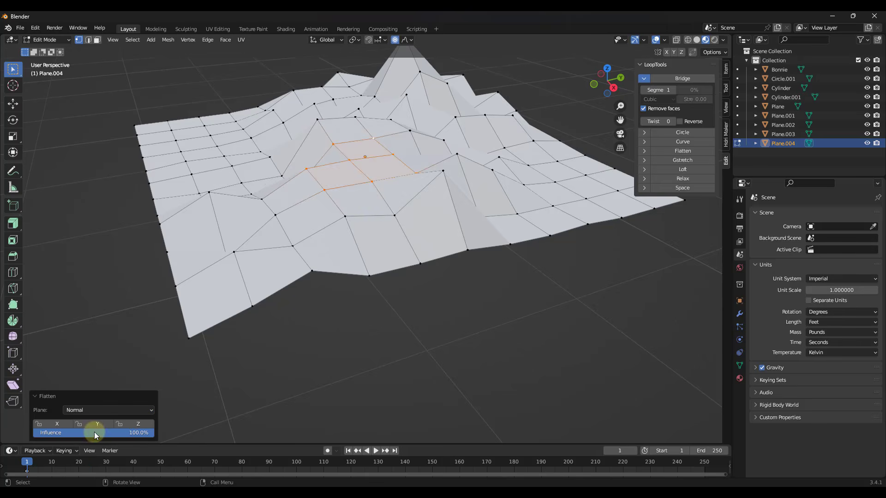
middle_click_drag(388, 233, 347, 198)
scroll(369, 153, "up", 3)
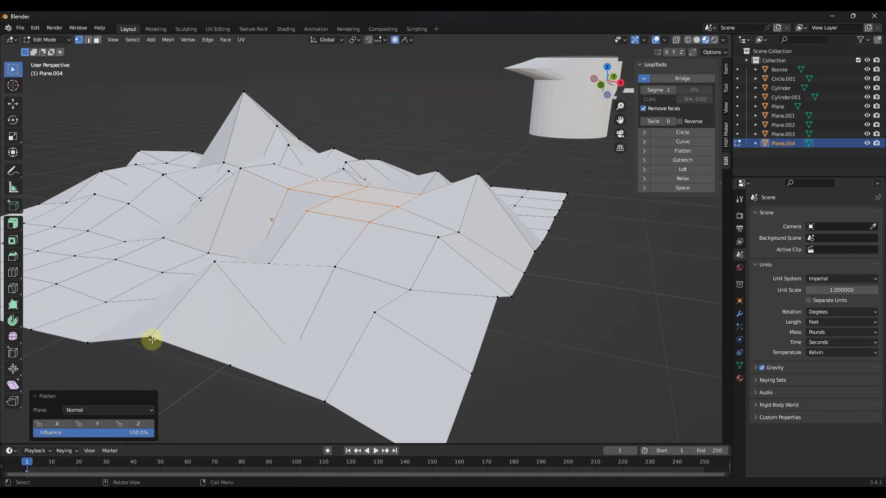
- Set the Flatten plane to View and inspect the selected faces from other angles
left_click(104, 411)
left_click(96, 422)
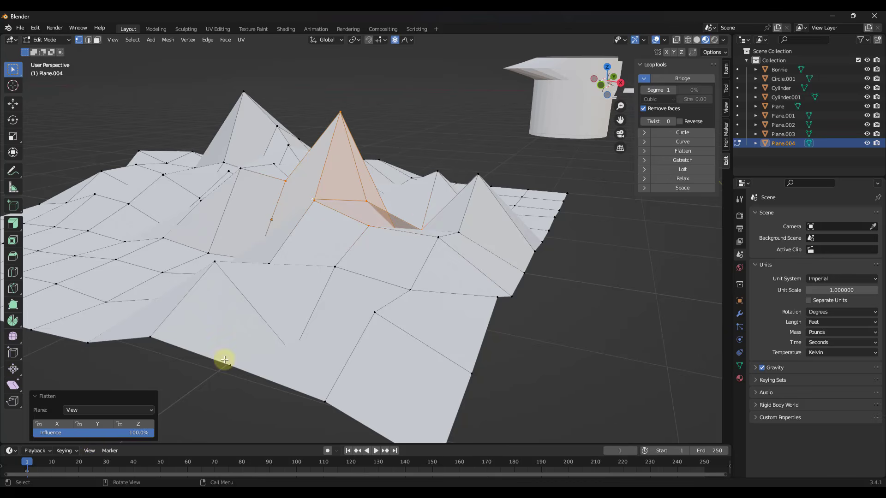
mouse_move(417, 202)
middle_mouse_down()
mouse_move(372, 184)
mouse_move(311, 210)
mouse_move(241, 195)
mouse_move(413, 205)
middle_mouse_up()
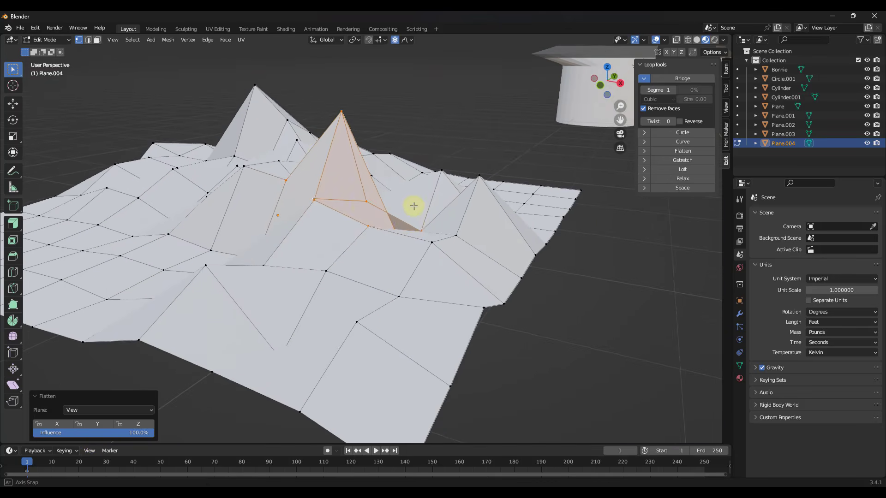
scroll(346, 174, "down", 3)
middle_click_drag(346, 173, 217, 334)
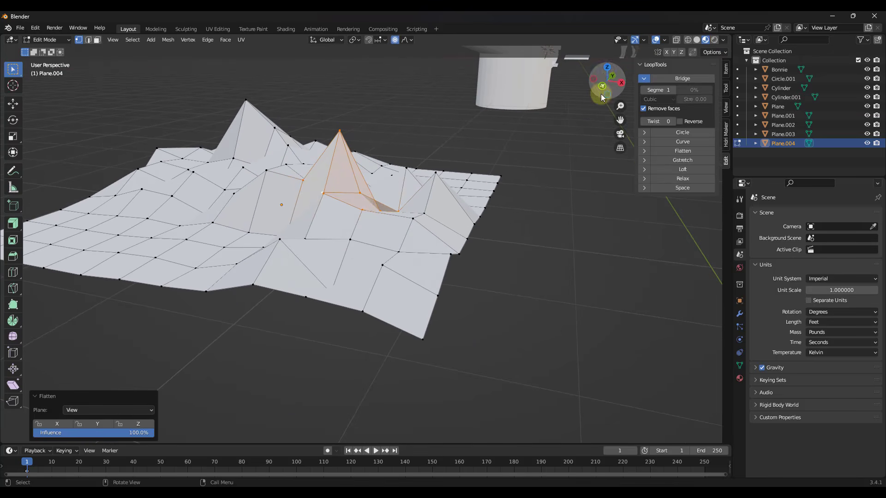
- From the top view, switch the Flatten plane to Normal and back to View, and inspect the reflattened patch in perspective
left_click(607, 68)
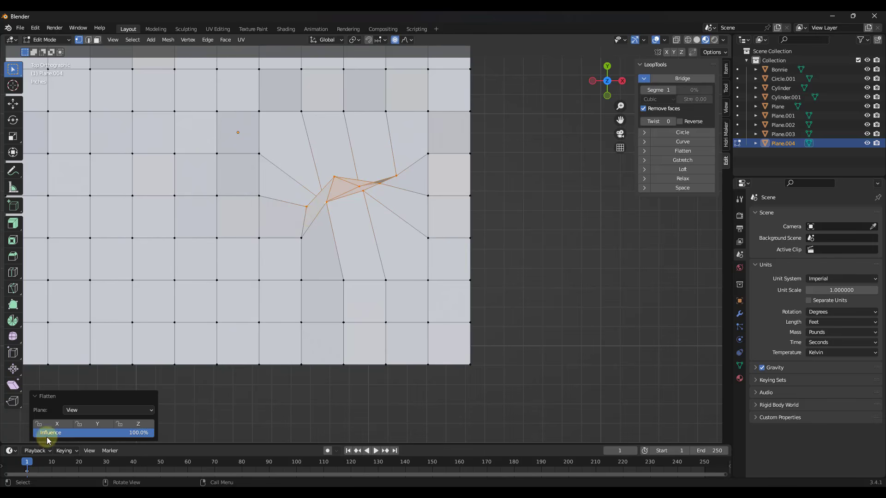
left_click(82, 410)
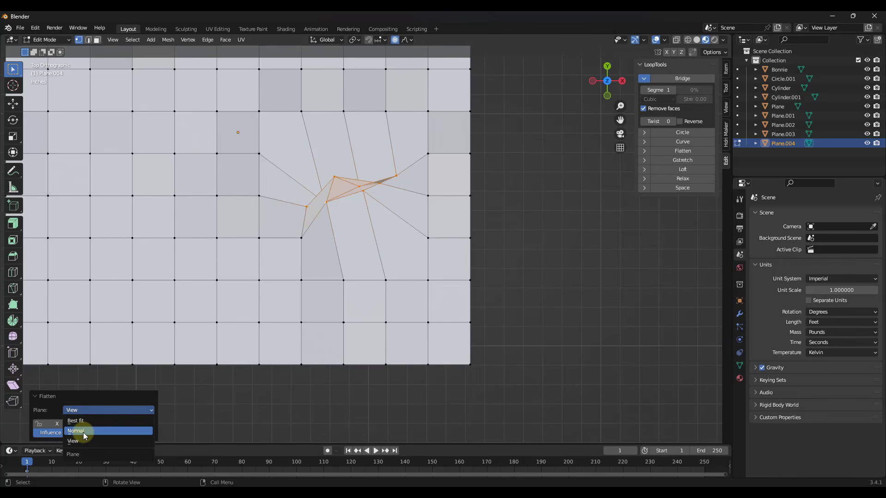
left_click(84, 431)
left_click(83, 410)
left_click(73, 441)
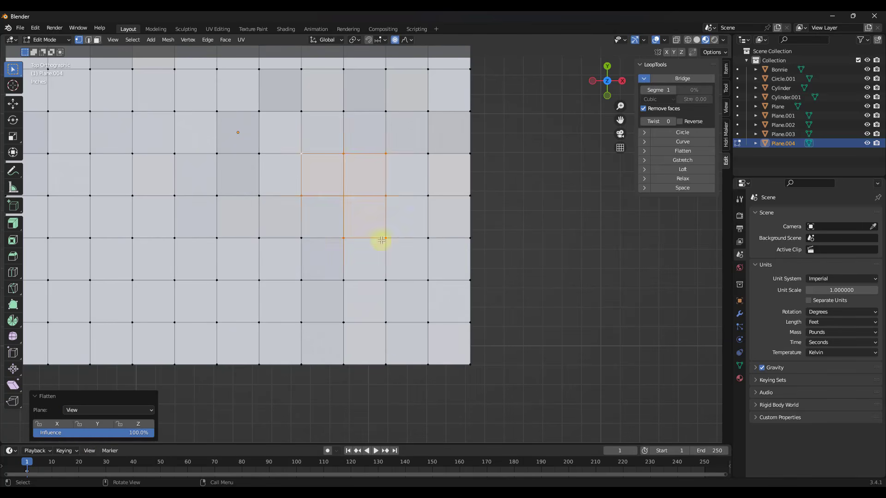
mouse_move(380, 239)
middle_mouse_down()
mouse_move(381, 370)
mouse_move(352, 282)
mouse_move(302, 273)
mouse_move(289, 291)
mouse_move(328, 310)
mouse_move(339, 300)
middle_mouse_up()
scroll(355, 171, "up", 2)
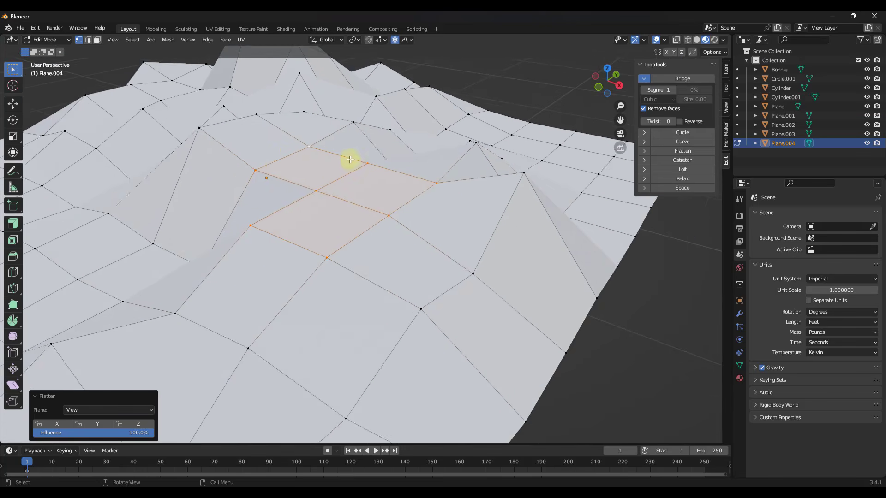
middle_click_drag(350, 160, 329, 143)
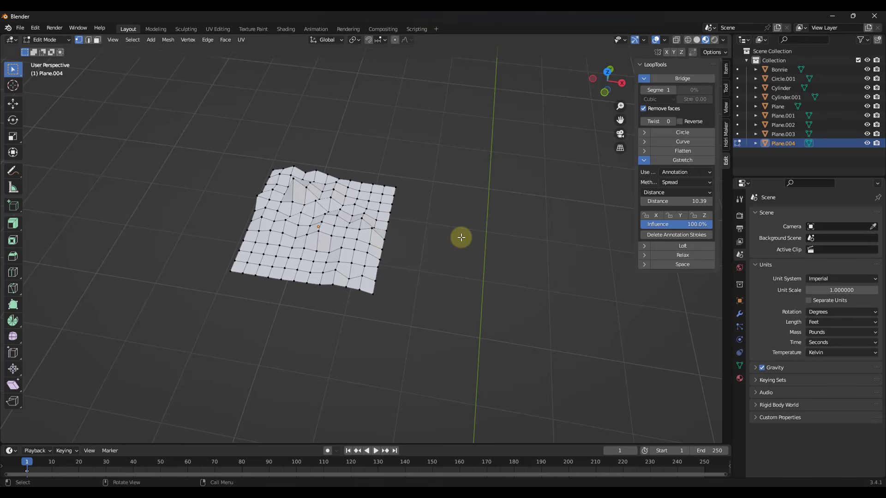
key("Tab")
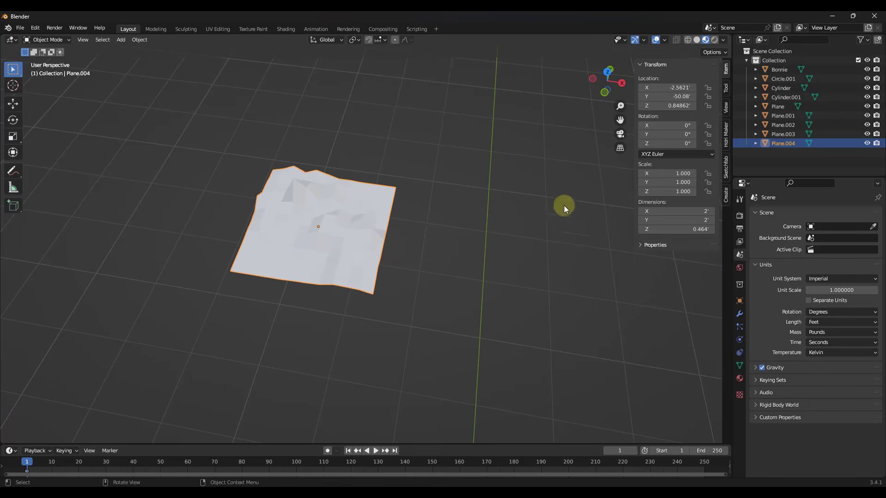
middle_click_drag(418, 211, 407, 182)
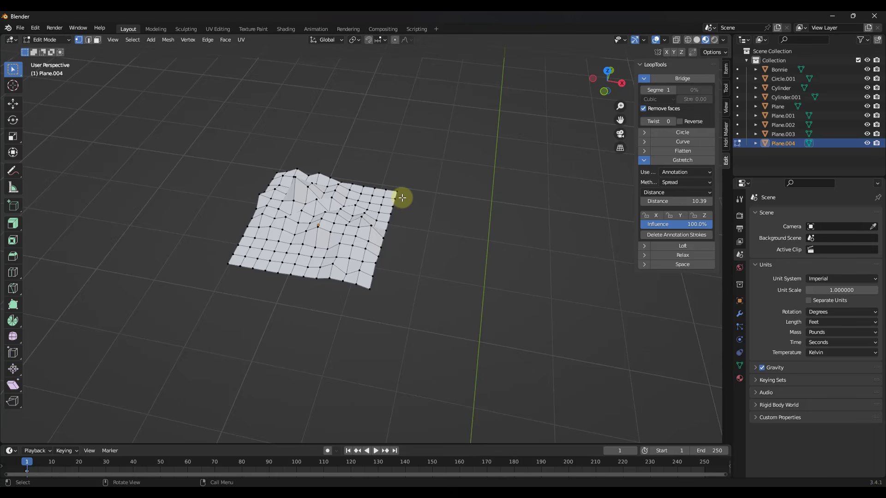
middle_click_drag(402, 197, 416, 198)
middle_click_drag(435, 231, 434, 220)
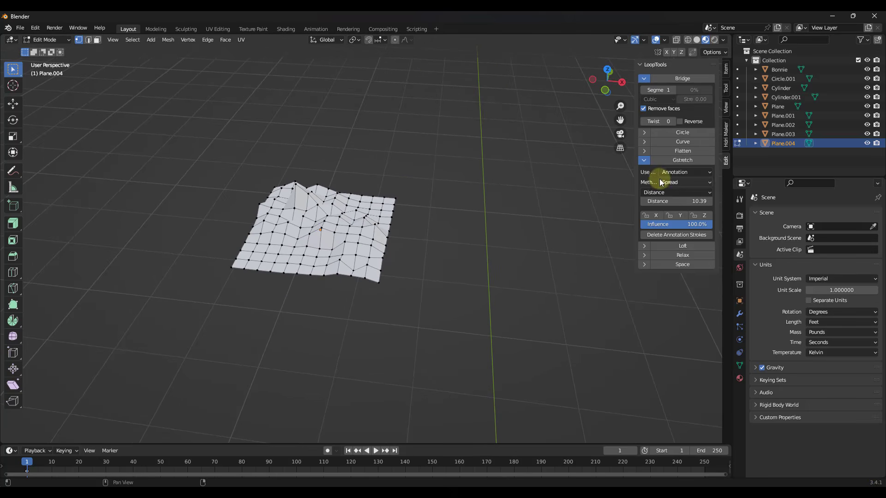
- Review the Gstretch guide options, switching the guide source to GPencil and back to Annotation
left_click(645, 161)
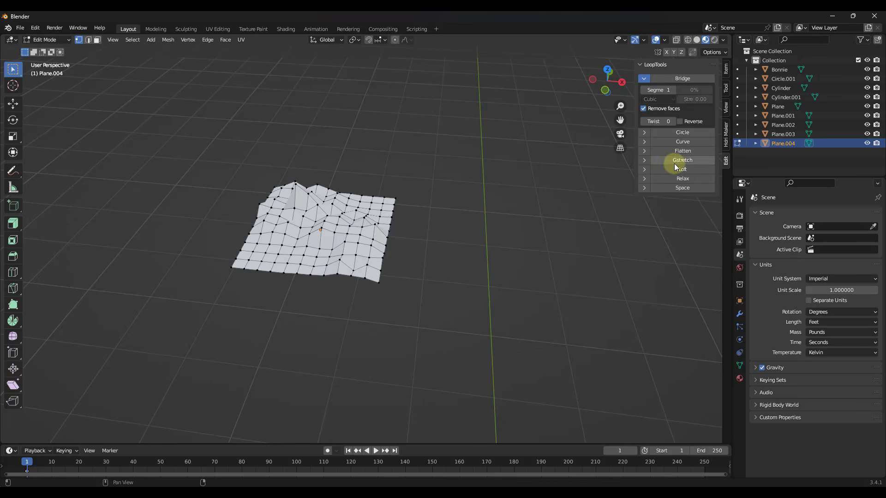
left_click(643, 159)
left_click(675, 171)
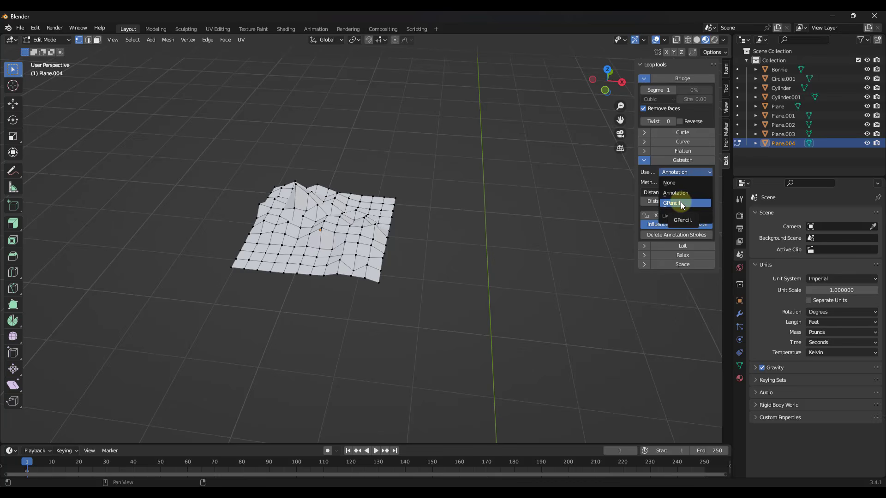
left_click(681, 203)
left_click(684, 174)
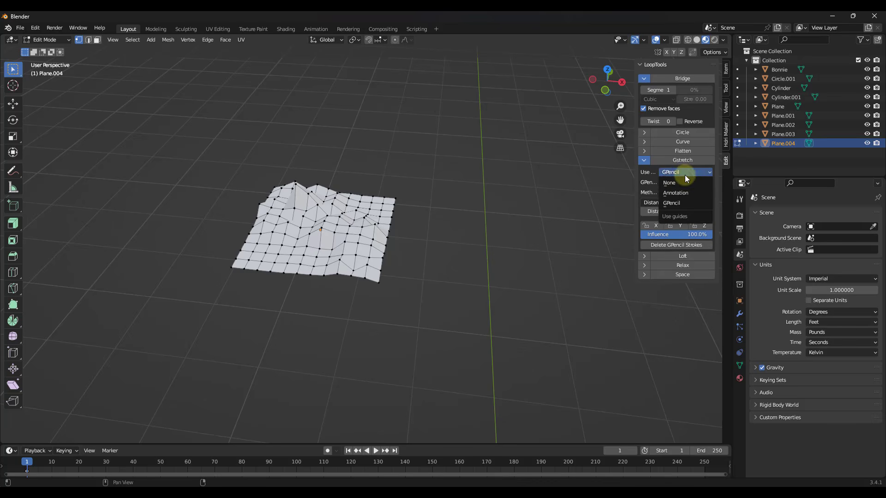
left_click(679, 193)
left_click(675, 172)
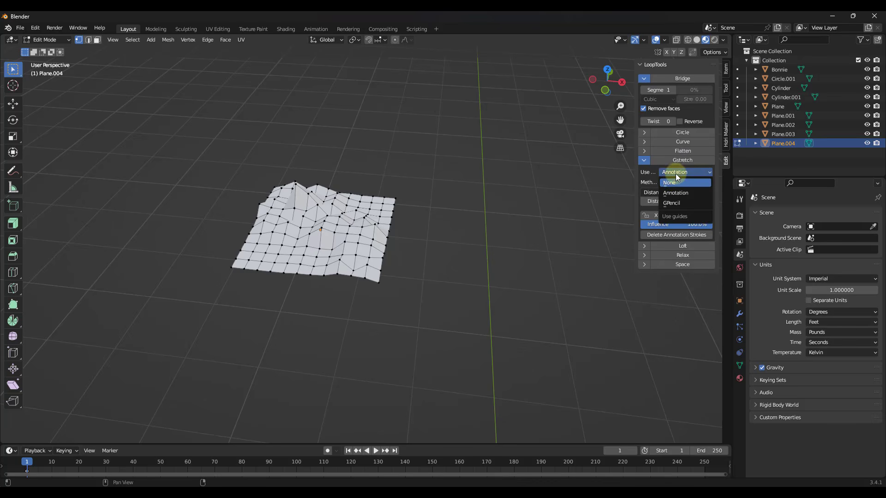
left_click(675, 173)
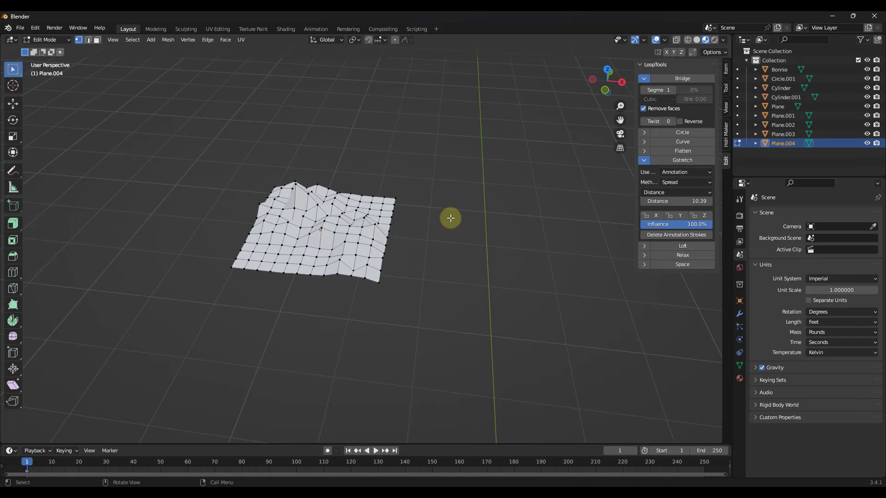
- Draw a wavy annotation stroke beside the bumpy plane from the top view, running roughly along its full length
middle_click_drag(456, 207, 459, 211)
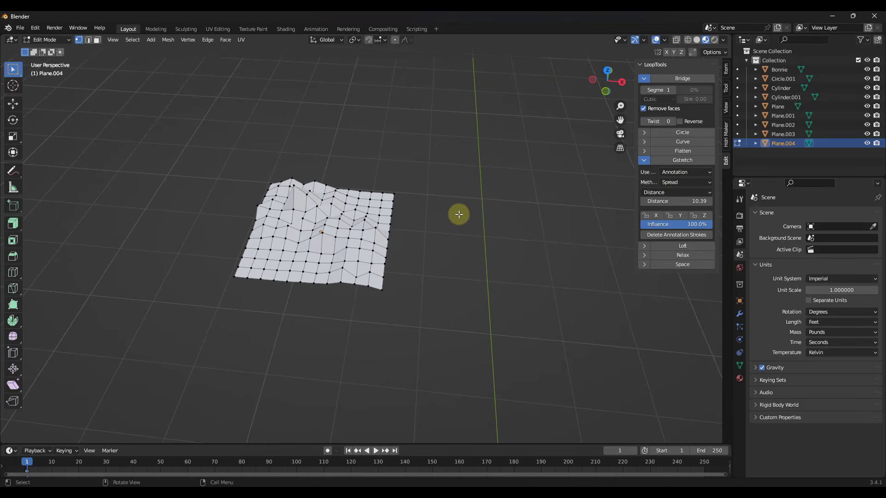
left_click(607, 70)
left_click(11, 171)
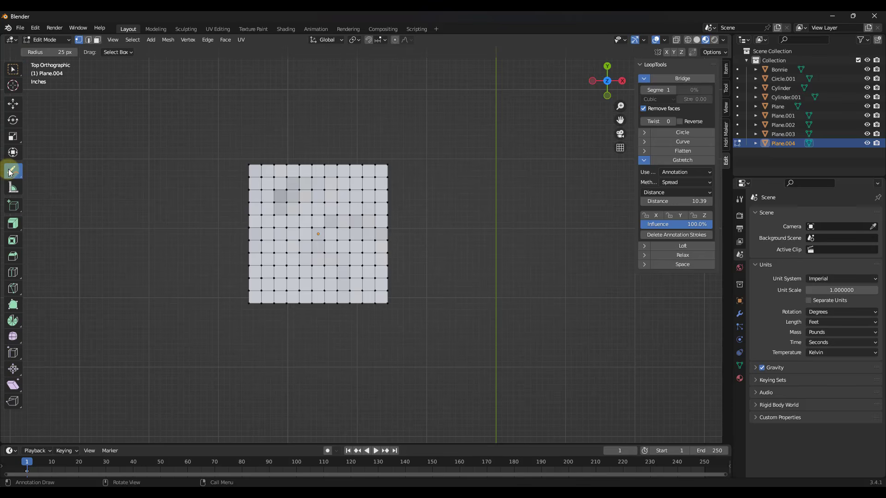
left_click_drag(12, 171, 48, 178)
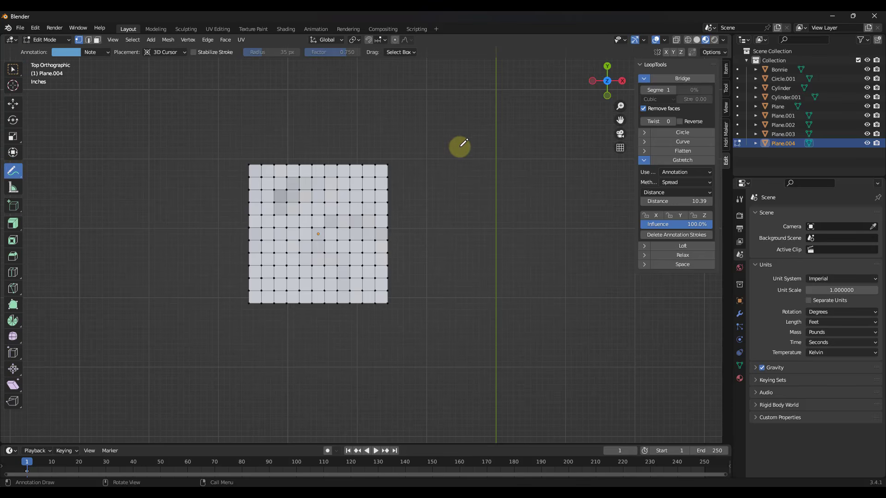
mouse_move(478, 164)
left_mouse_down()
mouse_move(494, 206)
mouse_move(480, 241)
mouse_move(517, 308)
left_mouse_up()
mouse_move(503, 295)
middle_mouse_down()
mouse_move(464, 198)
mouse_move(450, 233)
mouse_move(486, 235)
mouse_move(489, 227)
mouse_move(447, 212)
mouse_move(421, 216)
middle_mouse_up()
- Select the vertices along the plane's edge nearest the annotation stroke and apply Gstretch to them
left_click(13, 69)
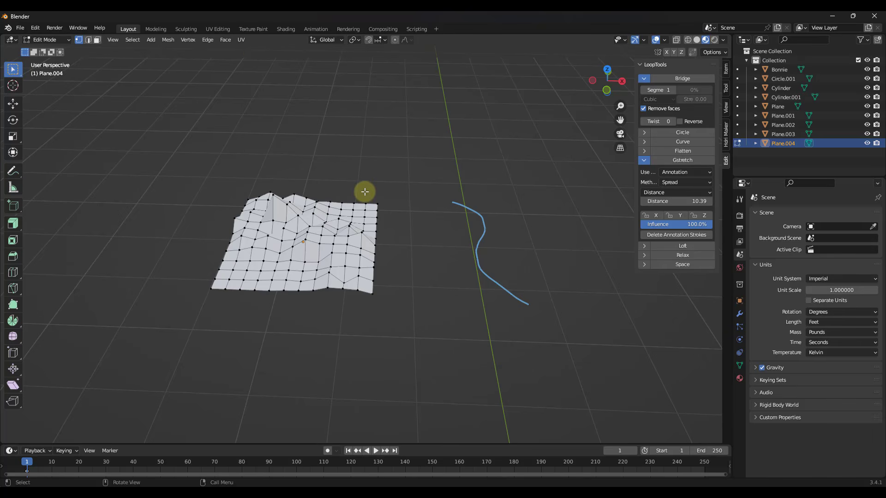
left_click_drag(365, 191, 394, 310)
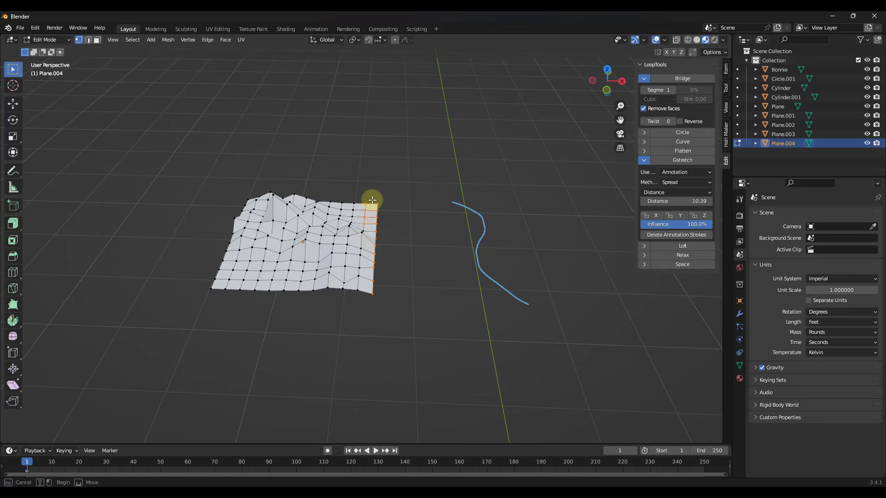
left_click(674, 162)
mouse_move(491, 235)
middle_mouse_down()
mouse_move(434, 255)
mouse_move(471, 247)
middle_mouse_up()
scroll(393, 235, "up", 4)
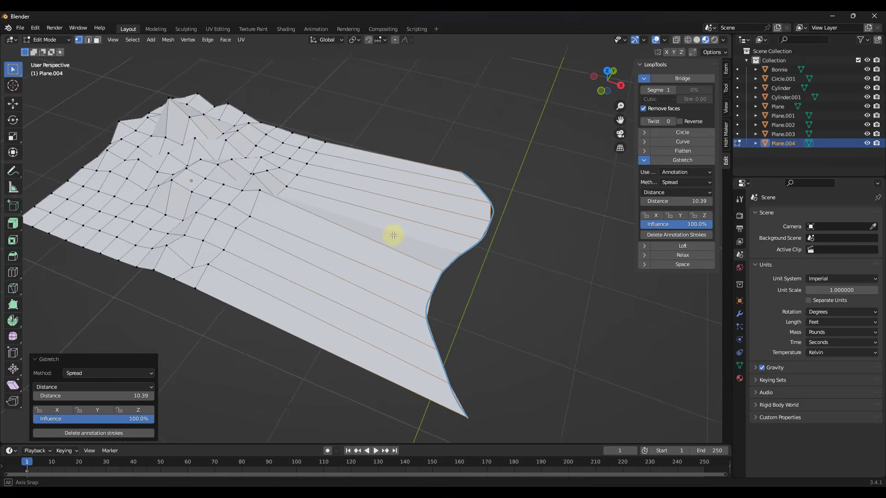
middle_click_drag(393, 235, 408, 230)
mouse_move(481, 209)
middle_mouse_down()
mouse_move(480, 233)
mouse_move(482, 221)
middle_mouse_up()
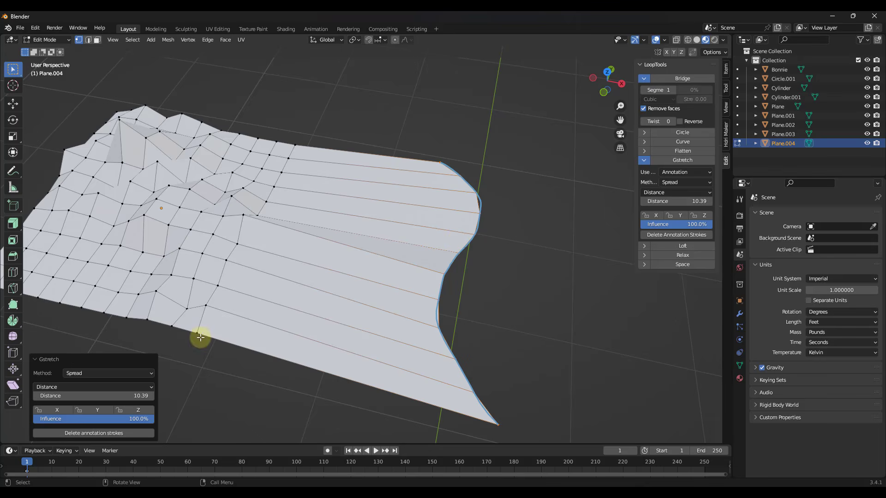
- Set the Gstretch distance to 2.26 and try the Limit vertices, Exact vertices and No simplification conversions before returning to Distance
mouse_move(129, 395)
left_mouse_down()
mouse_move(35, 419)
mouse_move(125, 421)
mouse_move(34, 415)
mouse_move(135, 432)
mouse_move(69, 428)
mouse_move(60, 431)
mouse_move(122, 434)
mouse_move(23, 437)
mouse_move(180, 445)
left_mouse_up()
left_click(121, 387)
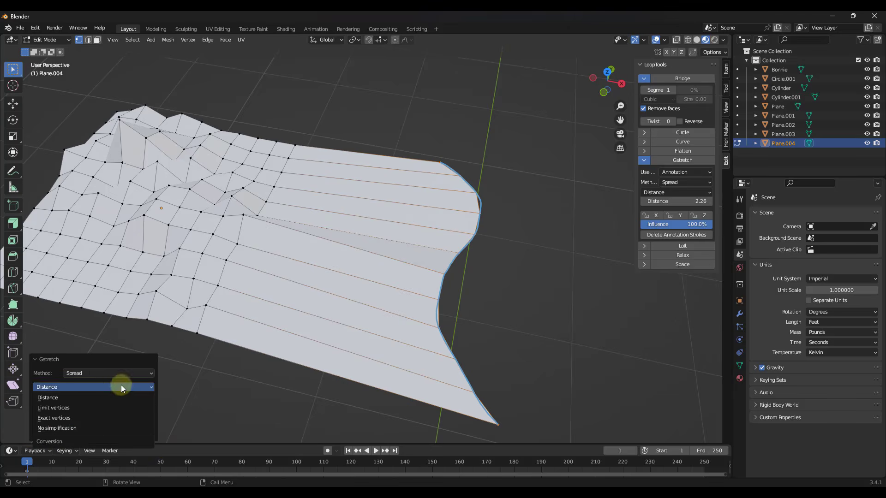
left_click(70, 407)
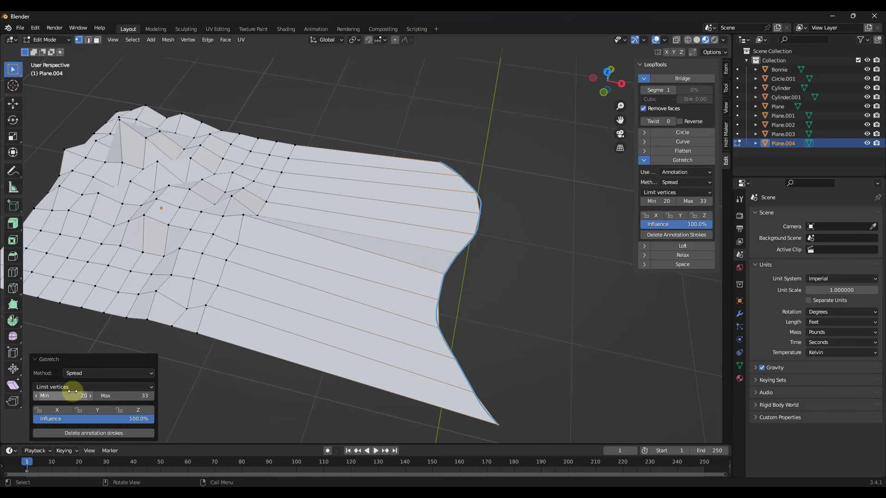
left_click(71, 386)
left_click(67, 418)
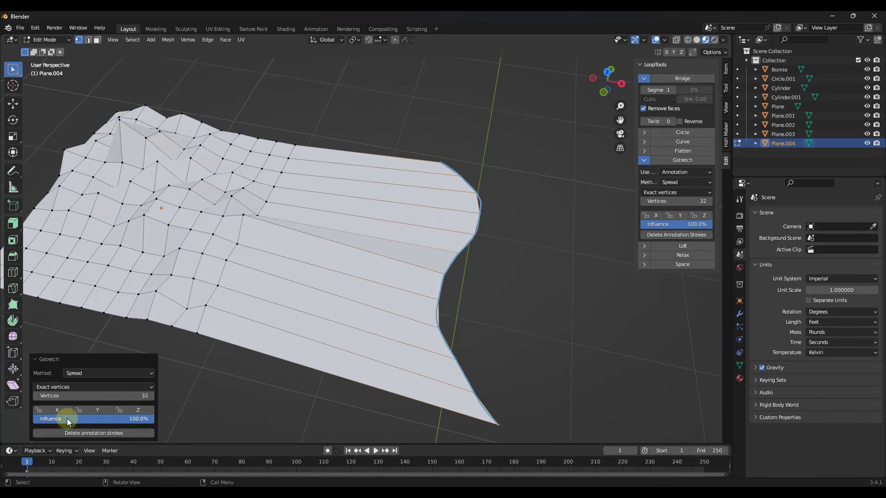
left_click(76, 386)
left_click(70, 425)
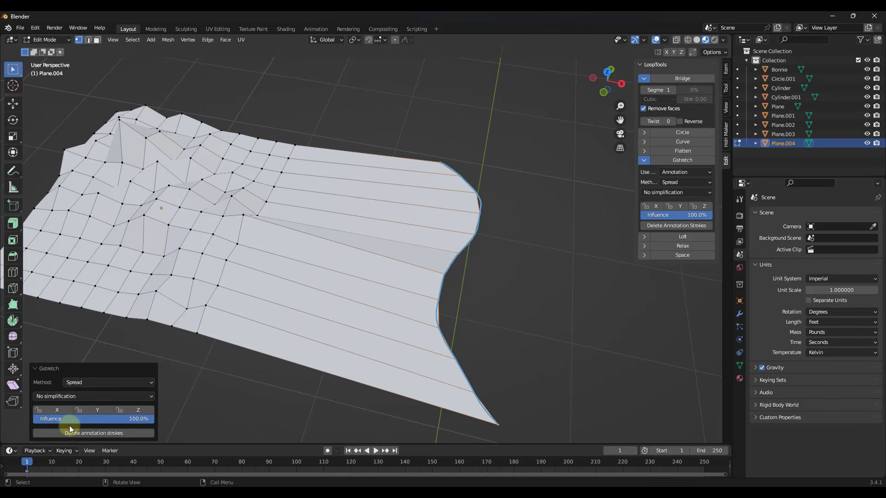
left_click(71, 396)
left_click(61, 407)
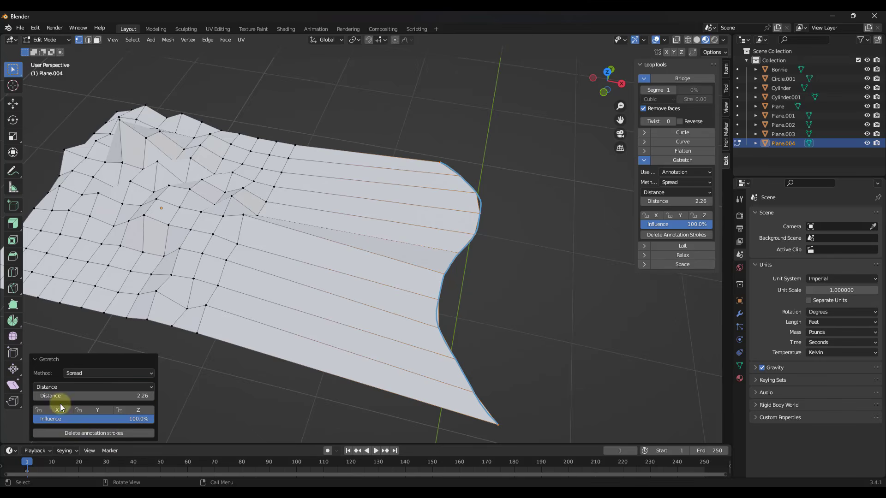
- Inspect how the stretched plane edge follows the annotation curve from several angles and distances
middle_click_drag(461, 243, 406, 251)
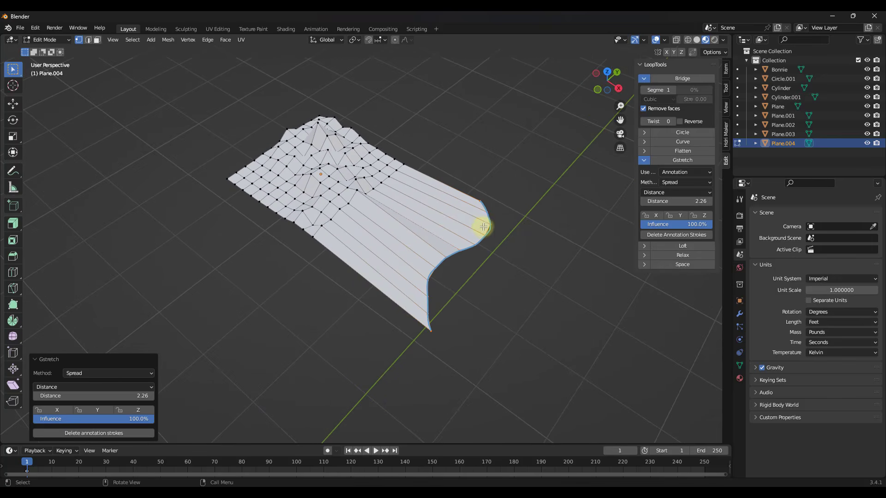
middle_click_drag(457, 190, 463, 194)
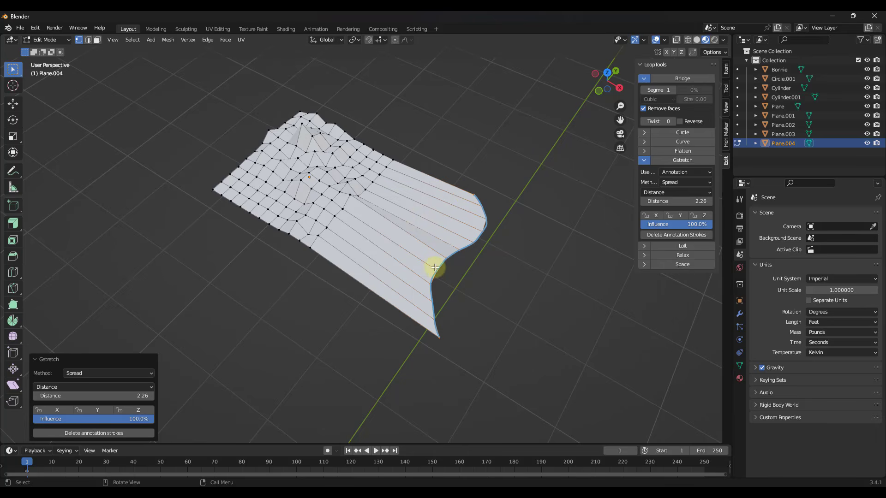
middle_click_drag(424, 297, 527, 199)
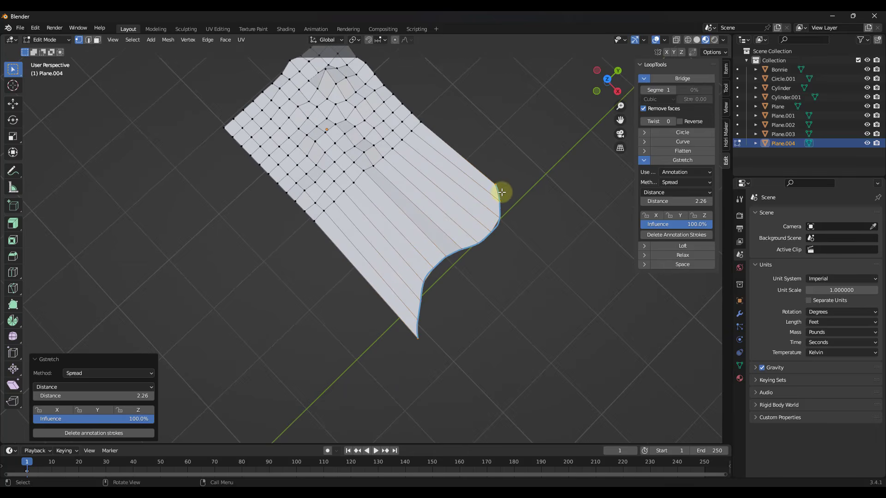
scroll(498, 189, "down", 3)
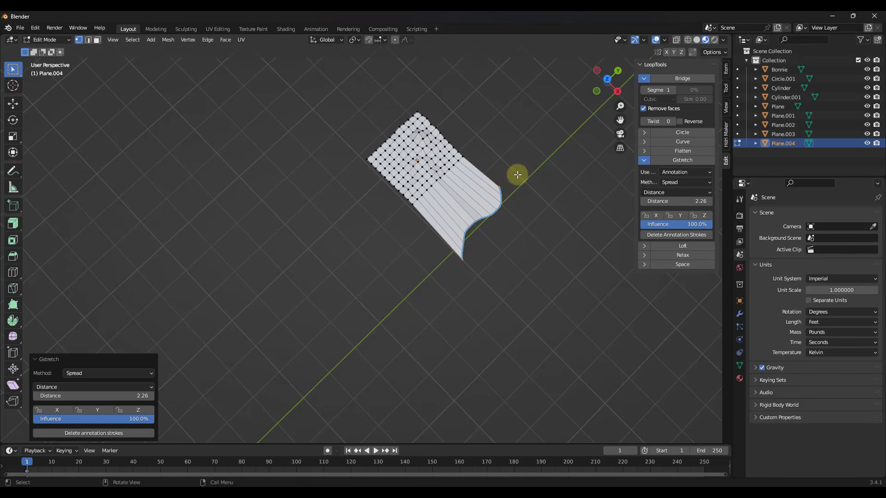
scroll(517, 175, "up", 2)
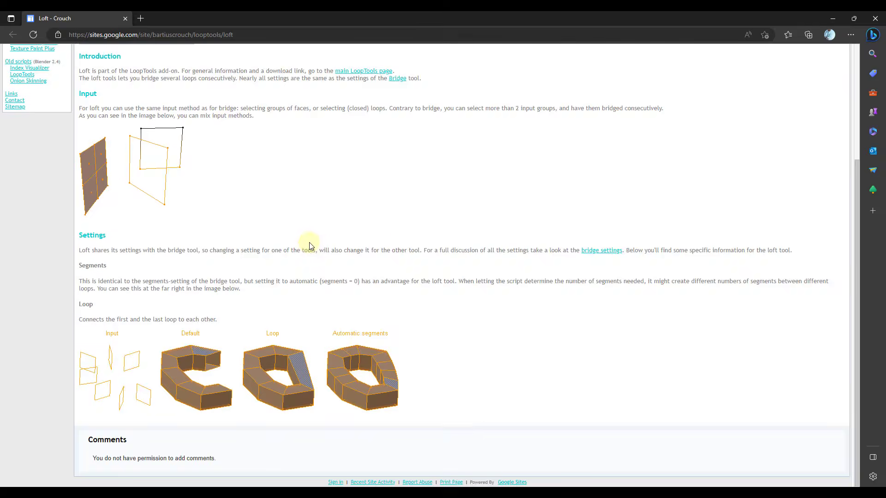
- Switch to the browser's LoopTools Loft page, read its Input and Settings sections, and return to Blender
scroll(269, 196, "up", 5)
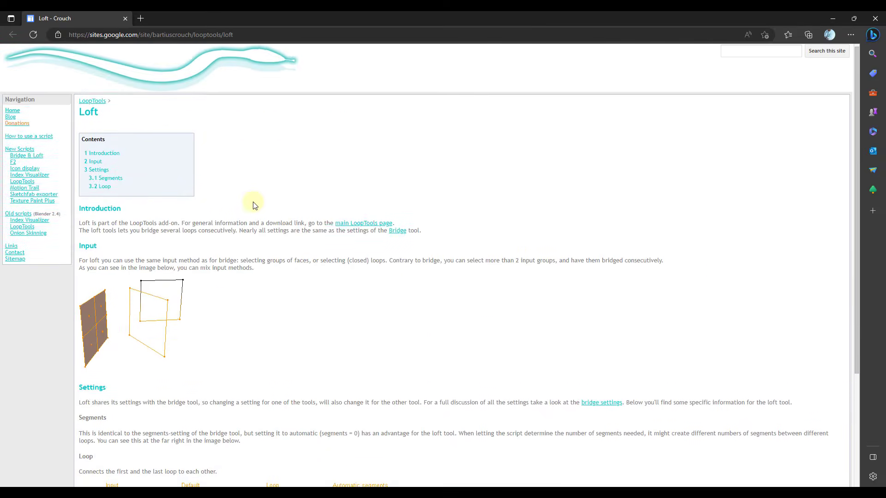
scroll(252, 205, "down", 3)
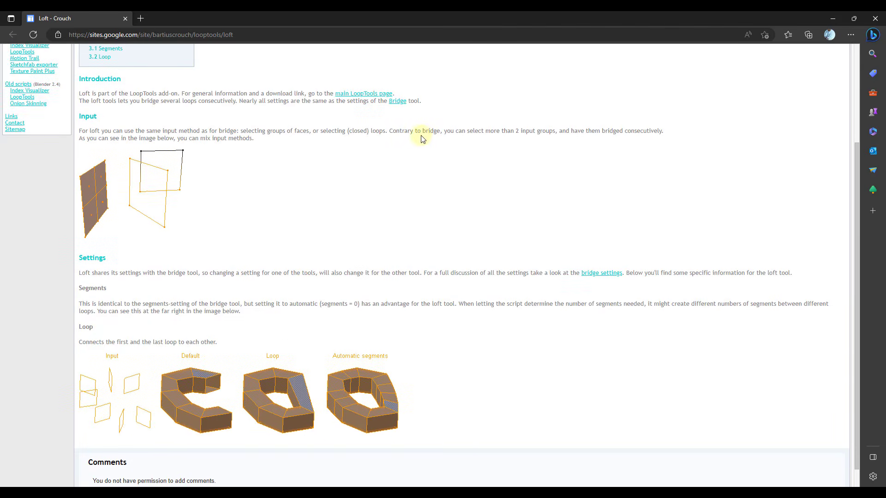
scroll(378, 144, "down", 1)
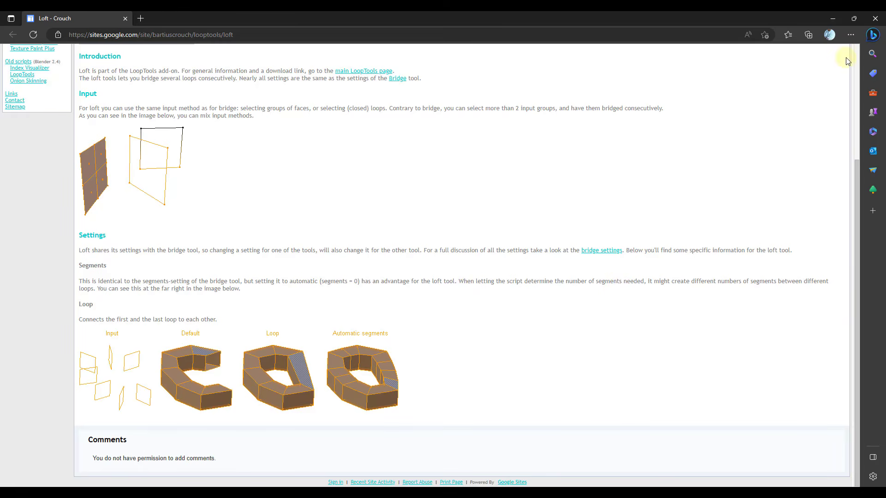
left_click(829, 17)
- View the lofted object in Object Mode, and undo back to its separate selected square outlines in Edit Mode
middle_click_drag(405, 263, 357, 252)
key("Tab")
middle_click_drag(530, 273, 494, 279)
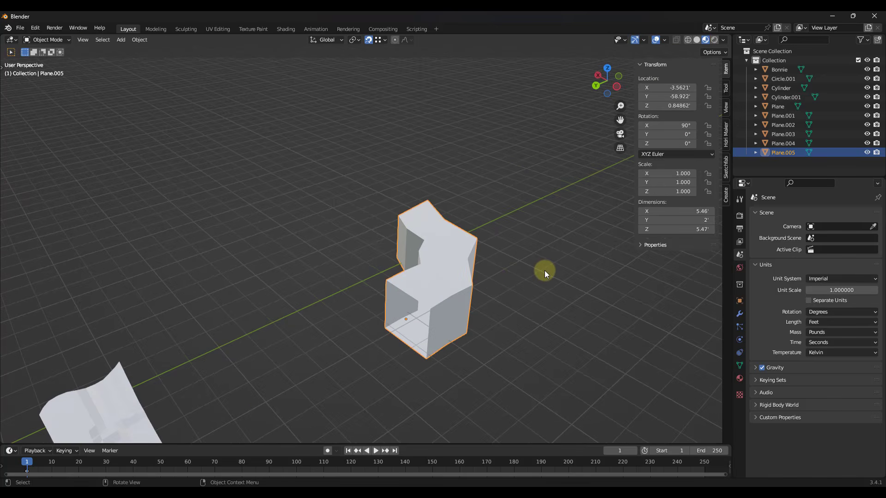
key("ctrl+z")
key("ctrl+z")
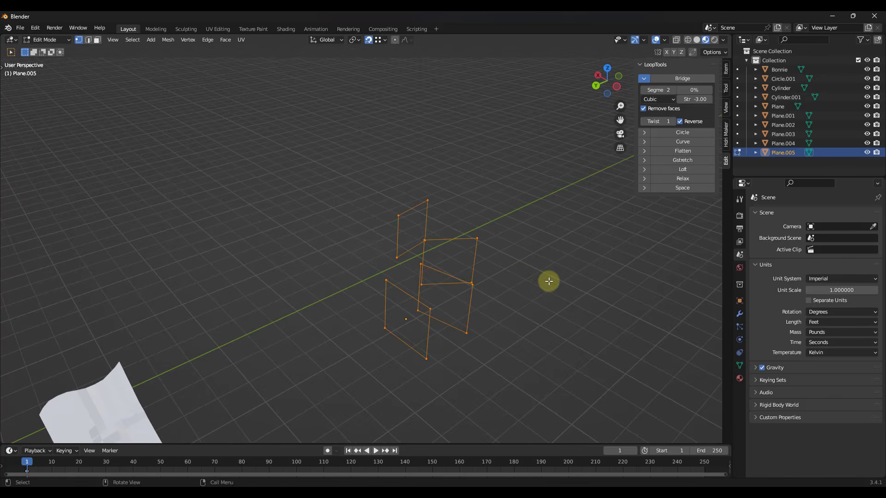
- Loft the selected square outlines into one continuous tube with LoopTools
middle_click_drag(548, 281, 394, 208)
middle_click_drag(327, 204, 363, 196)
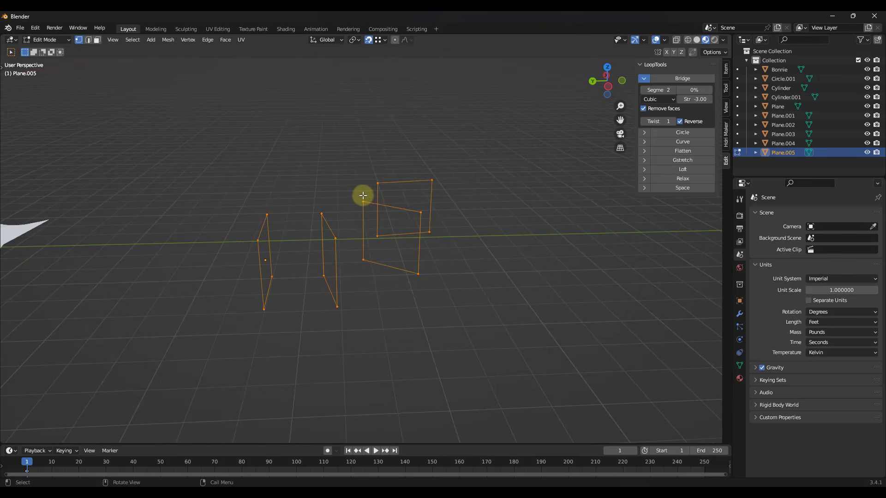
left_click(673, 170)
middle_click_drag(292, 245, 292, 282)
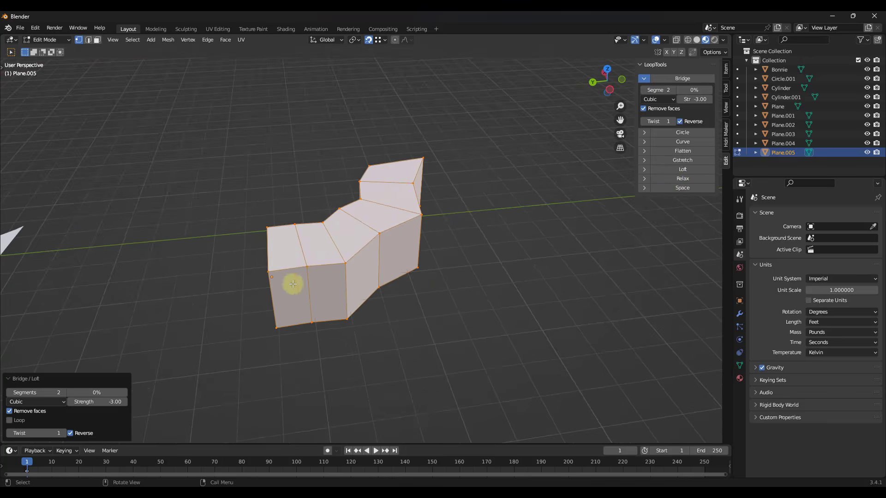
- Try Twist values of 0 and -1 on the loft before returning it to 1
left_click(10, 436)
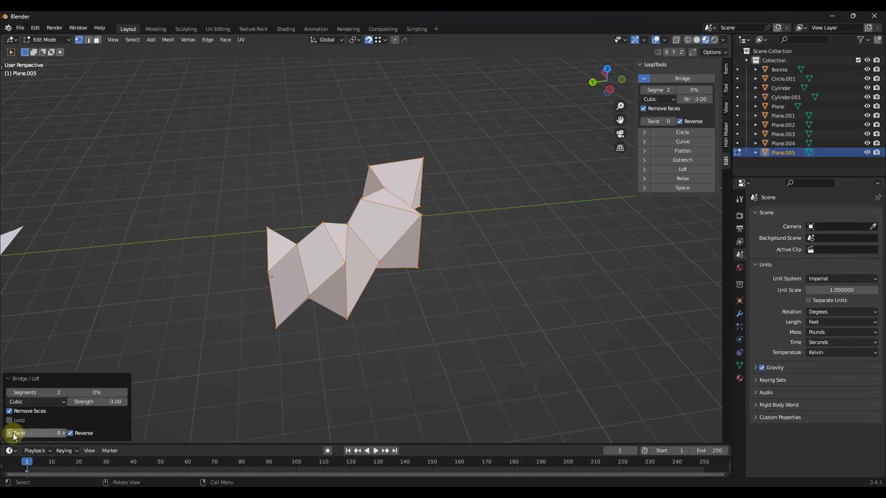
middle_click_drag(321, 283, 302, 229)
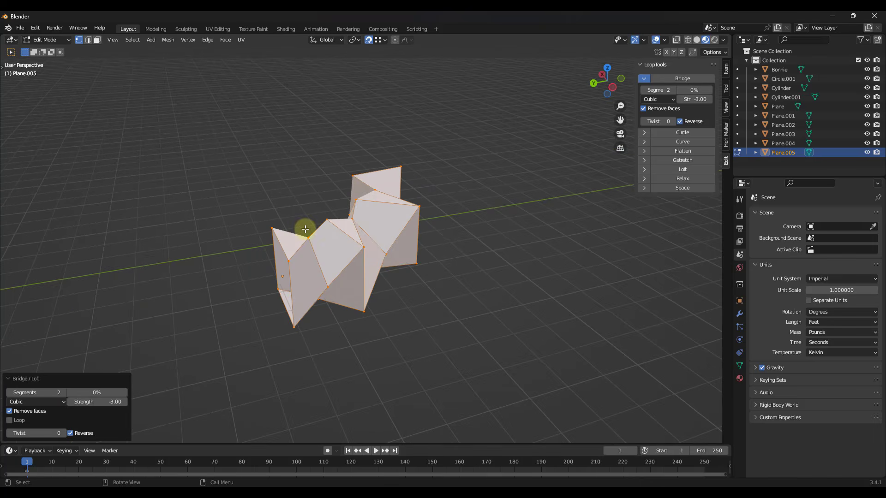
left_click(10, 433)
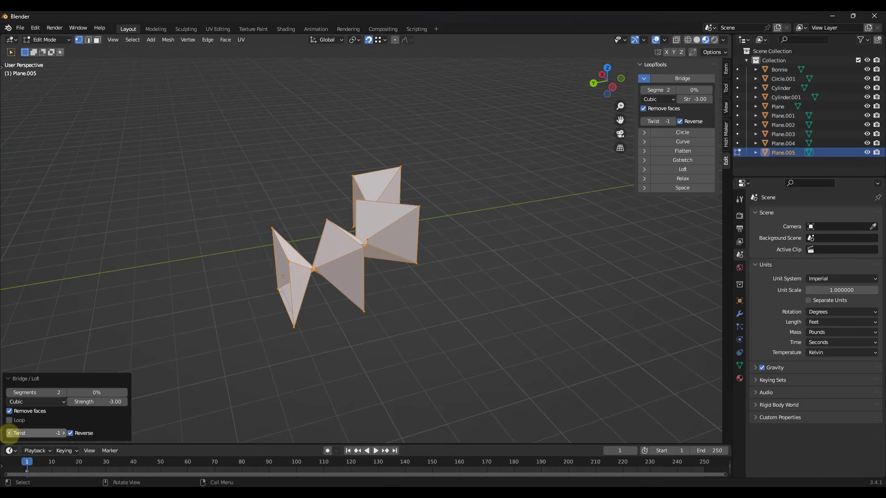
left_click(63, 433)
left_click(64, 434)
- Compare the loft with Reverse disabled and enabled, leaving Reverse enabled
left_click(70, 433)
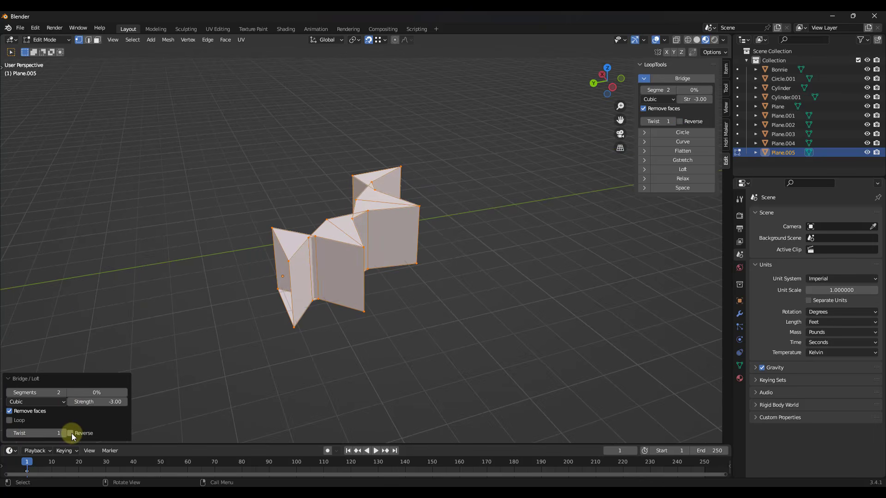
left_click(70, 433)
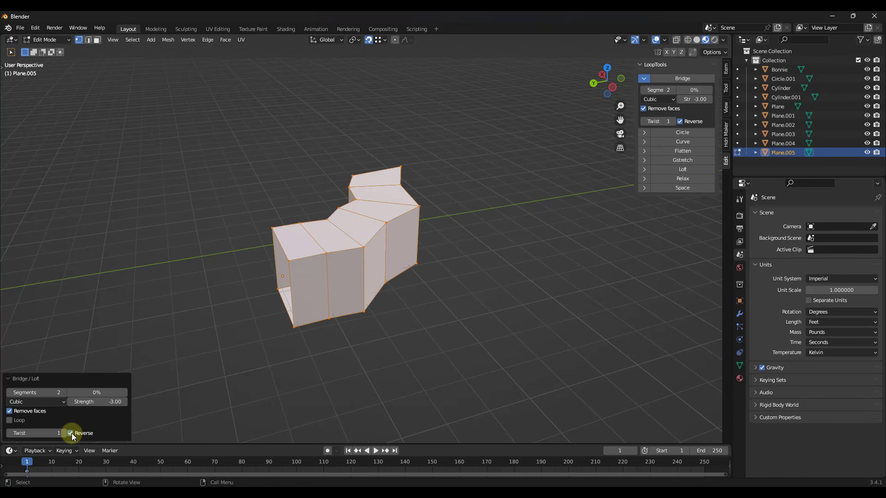
left_click(71, 433)
left_click(71, 433)
- Change the loft's interpolation mode to Linear and check the shape from several angles
middle_click_drag(349, 258, 323, 282)
scroll(402, 259, "up", 3)
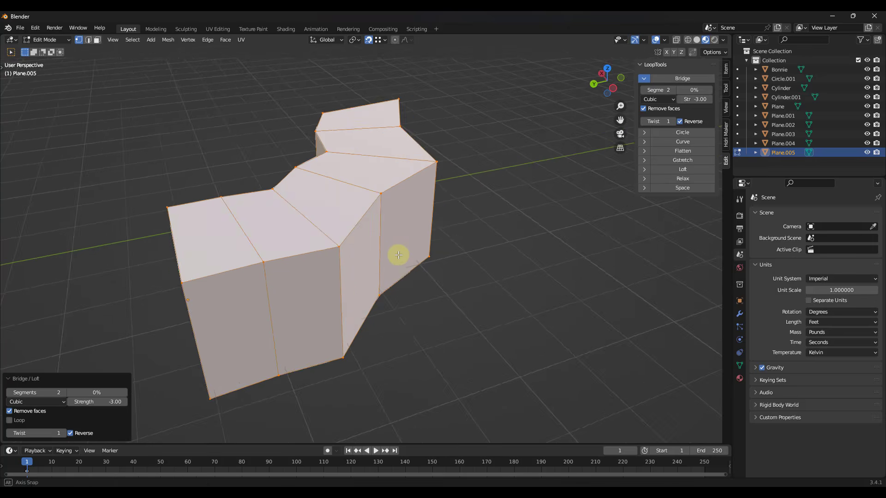
middle_click_drag(397, 255, 403, 256)
middle_click_drag(281, 230, 262, 235)
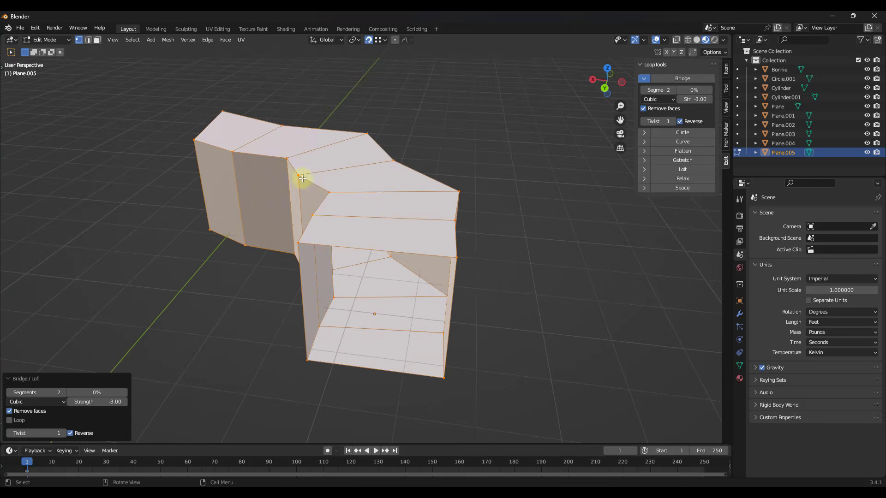
middle_click_drag(396, 202, 339, 206)
left_click(26, 403)
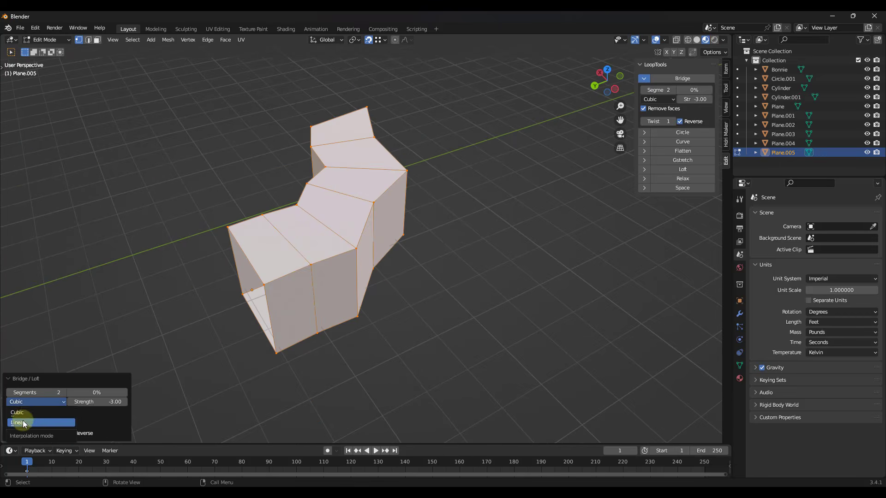
left_click(28, 417)
middle_click_drag(331, 253, 350, 244)
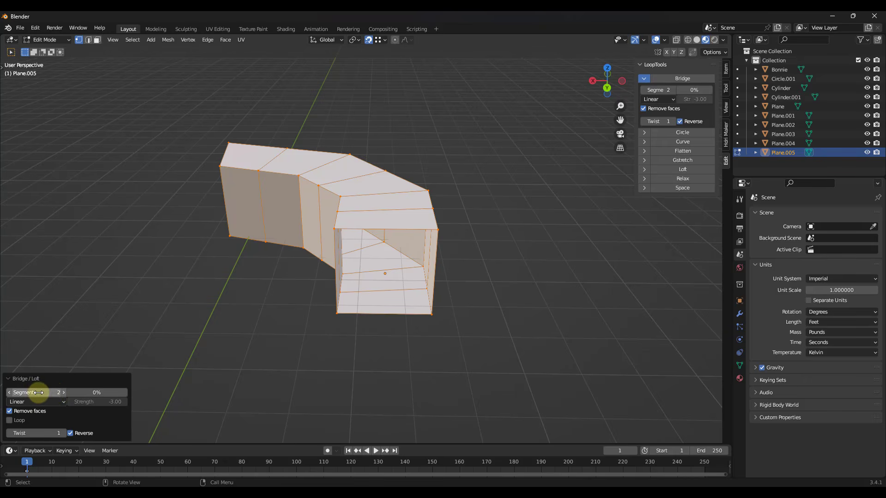
- Set the number of loft segments to 5
left_click(64, 393)
left_click(64, 393)
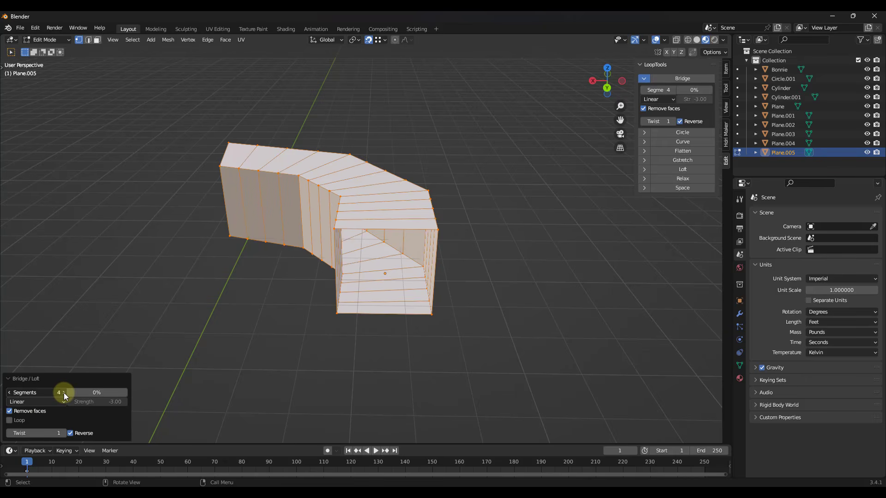
left_click(64, 392)
mouse_move(43, 394)
left_mouse_down()
mouse_move(27, 393)
mouse_move(44, 393)
left_mouse_up()
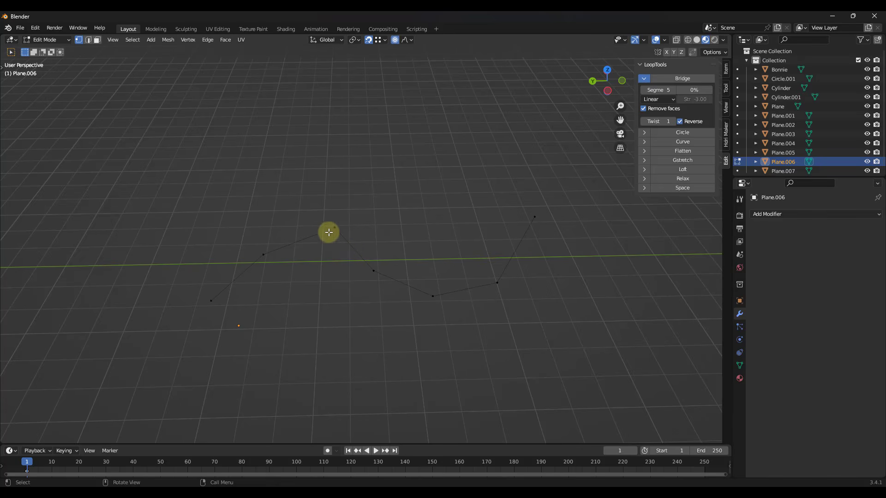
- Select the whole zigzag chain of edges and apply LoopTools Relax to it
key("l")
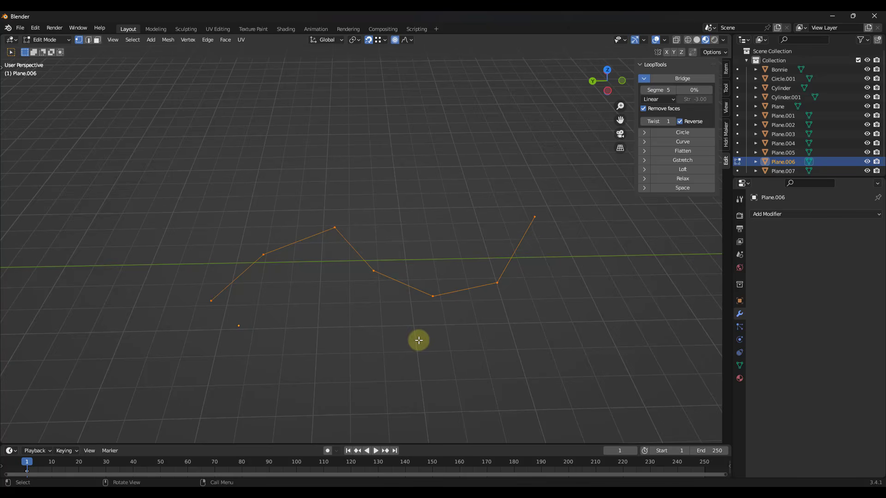
mouse_move(417, 340)
middle_mouse_down()
mouse_move(427, 287)
mouse_move(419, 331)
middle_mouse_up()
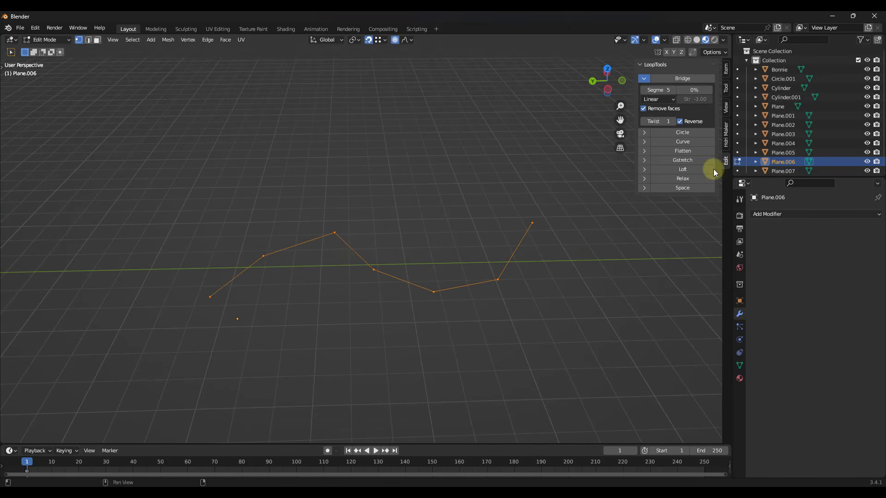
left_click(683, 179)
middle_click_drag(339, 221, 336, 241)
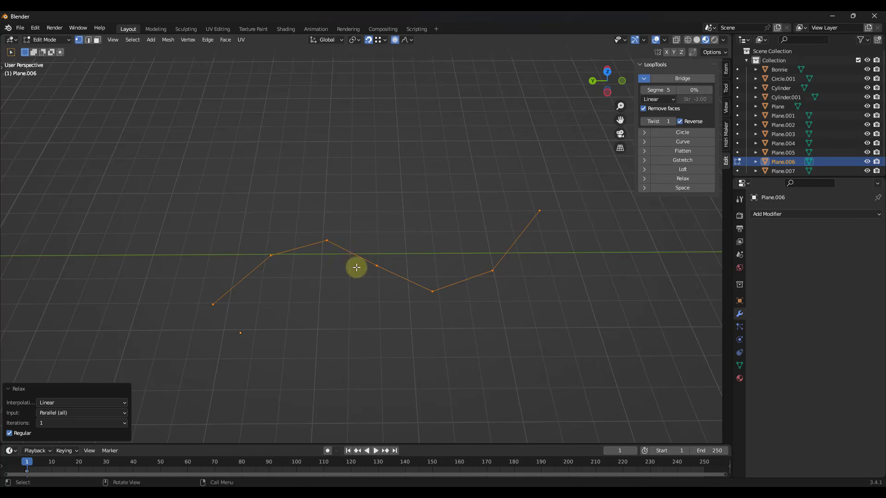
- Try 3, 5 and 25 Relax iterations on the zigzag edge chain
left_click(56, 423)
left_click(48, 402)
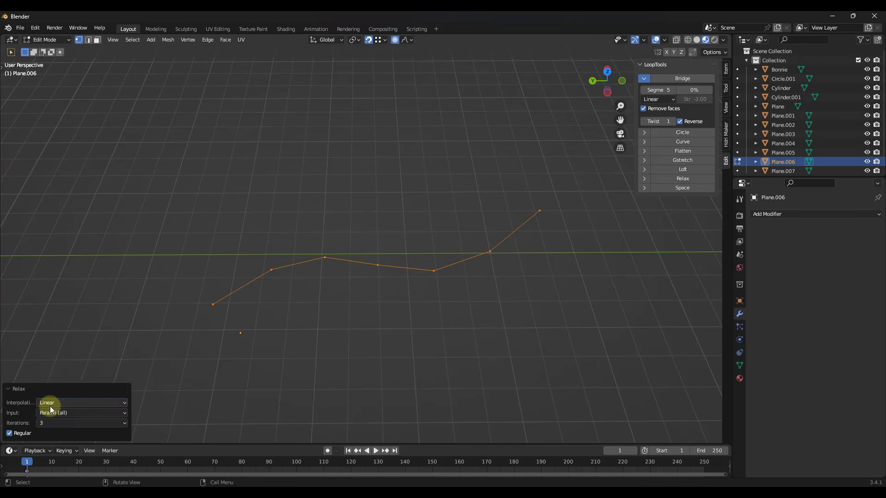
left_click(49, 392)
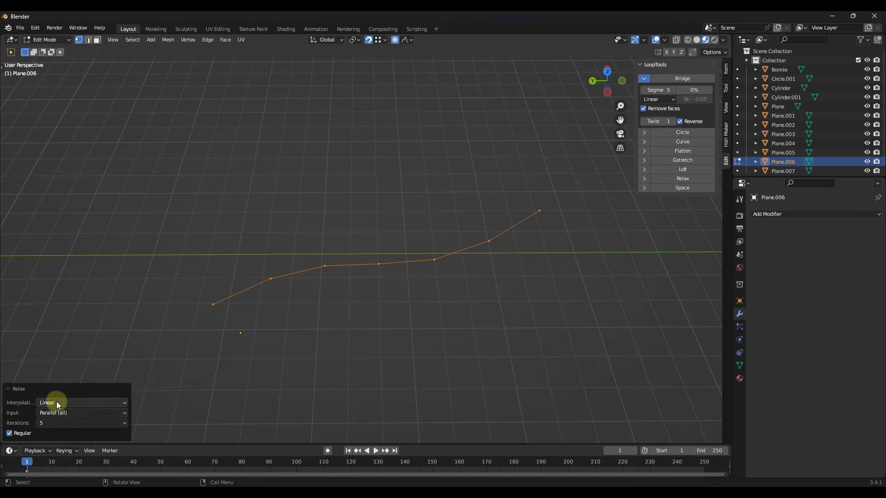
left_click(59, 423)
left_click(49, 372)
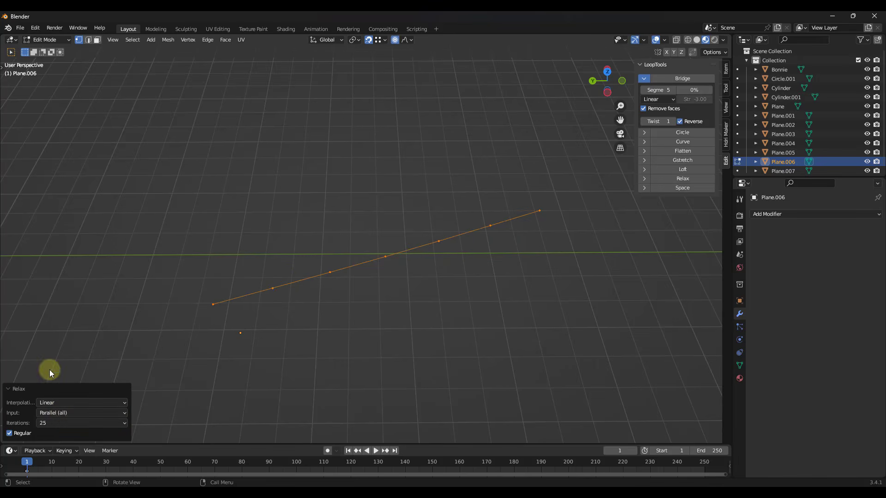
- Compare 3 and 25 Relax iterations again, settle on 5, and view the relaxed edge chain from another angle
left_click(63, 425)
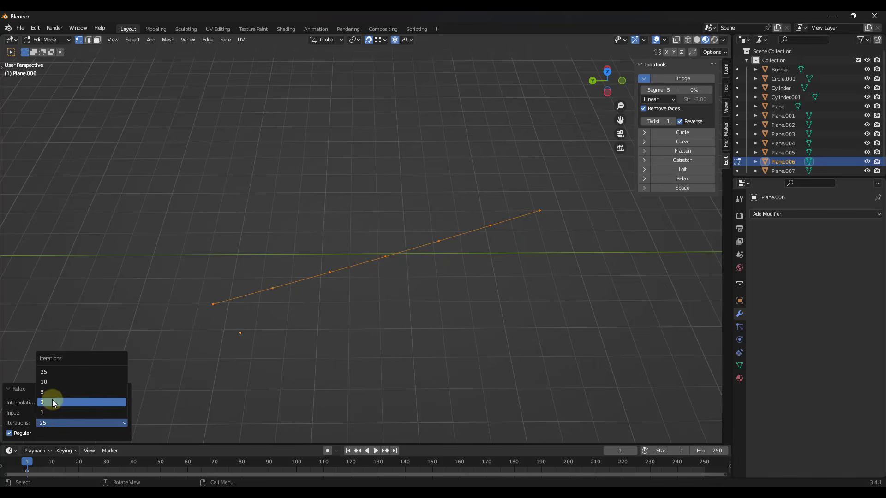
left_click(52, 399)
left_click(54, 425)
left_click(50, 374)
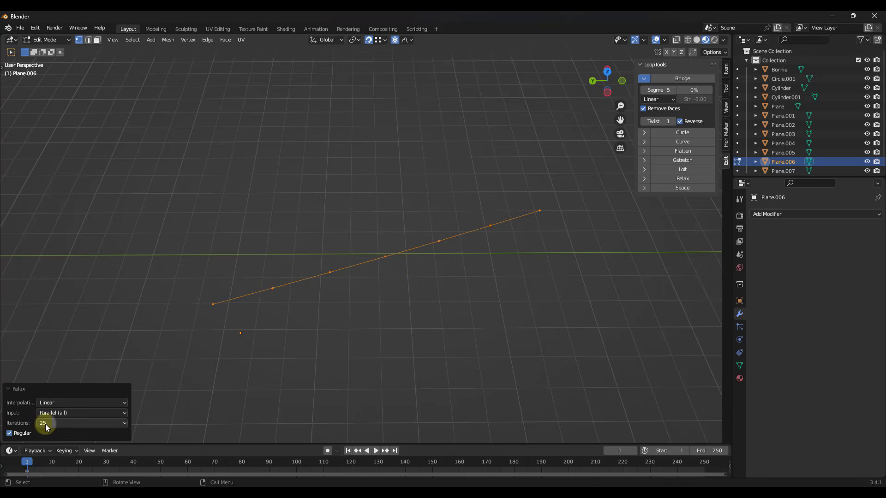
left_click(45, 424)
left_click(48, 392)
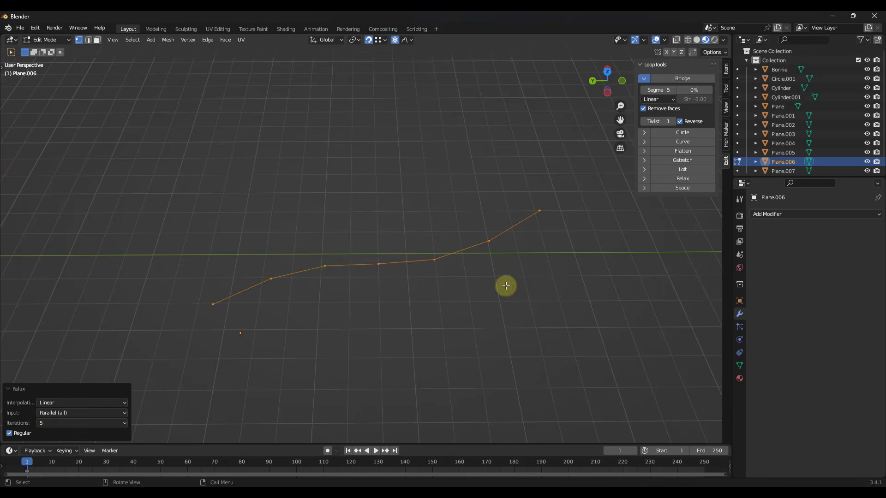
middle_click_drag(506, 285, 444, 239)
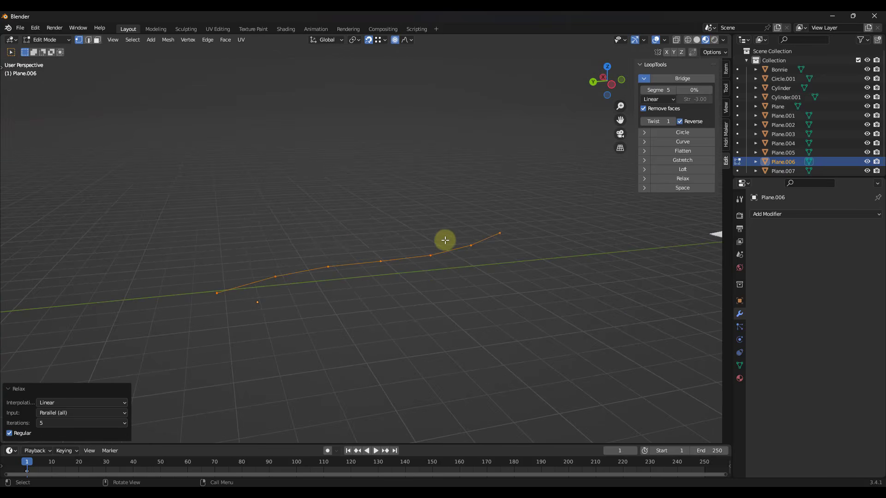
middle_click_drag(311, 253, 457, 244)
- Leave Edit Mode on the edge chain and open the nearby wavy plane for mesh editing
key("Tab")
scroll(606, 214, "up", 7)
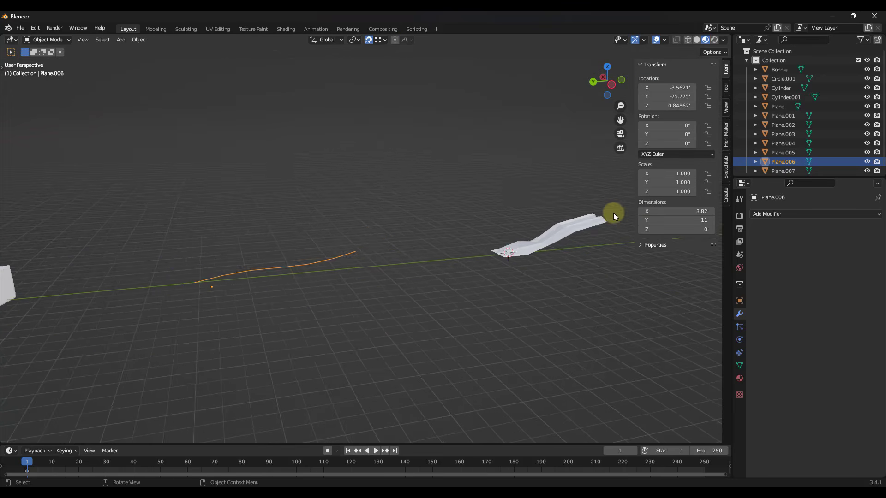
left_click(541, 239)
middle_click_drag(541, 238, 580, 459)
key("Tab")
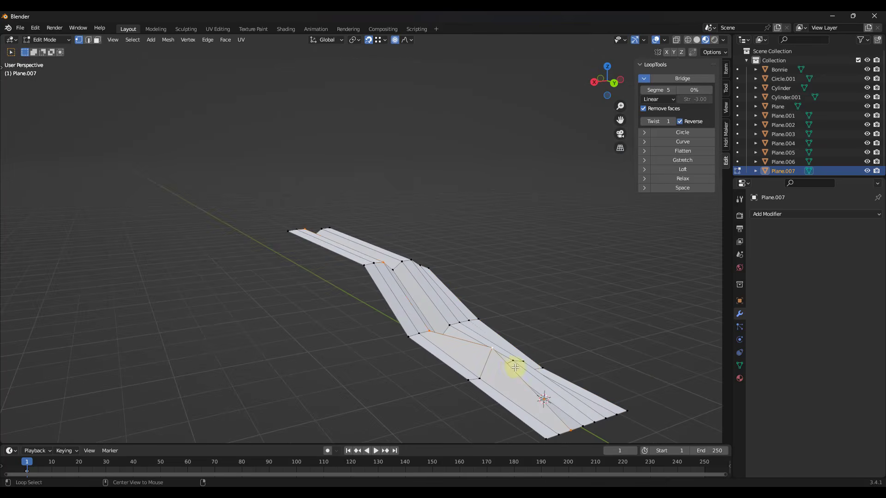
- Relax the wavy plane's selected lengthwise edge loop and limit the Relax input to Selection
middle_click_drag(516, 368, 280, 355)
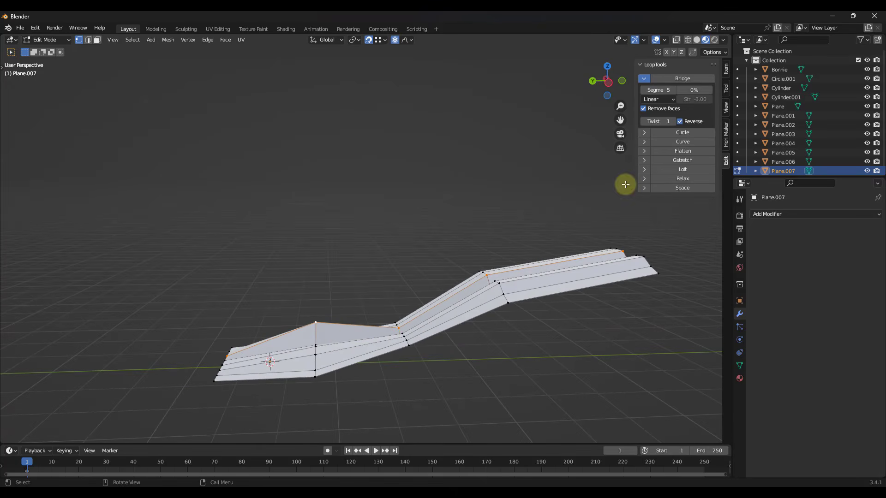
left_click(682, 178)
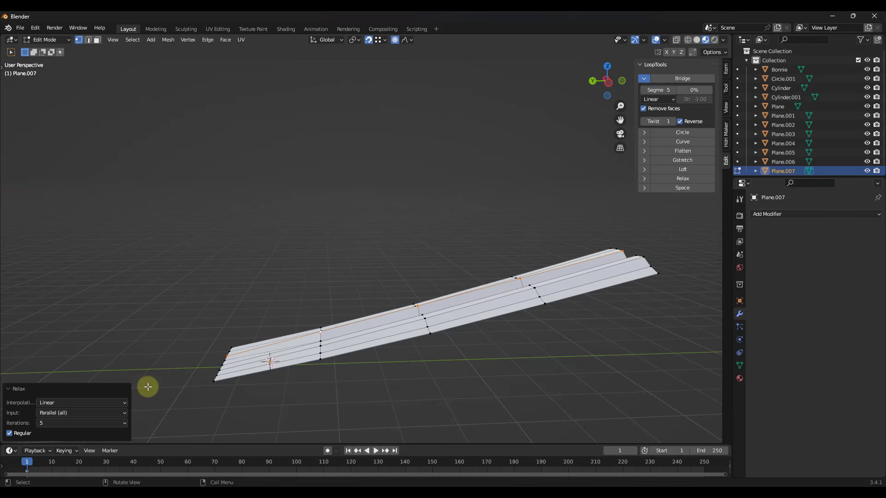
left_click(71, 410)
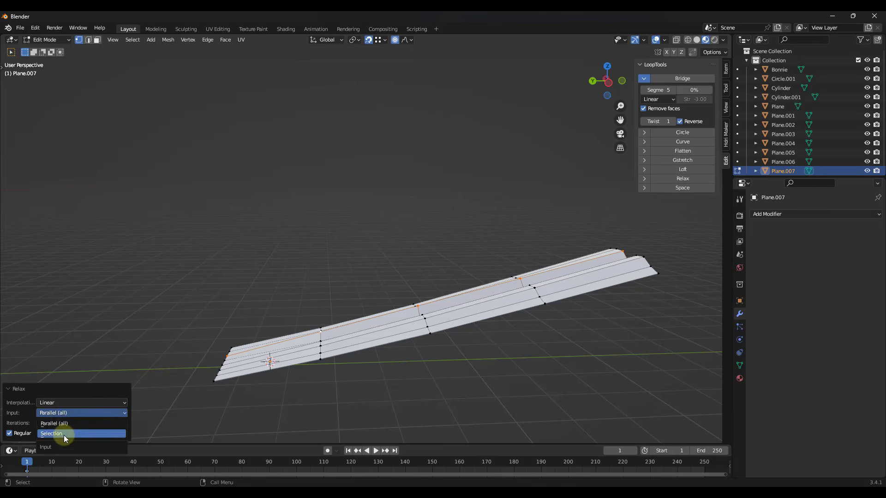
left_click(64, 436)
middle_click_drag(319, 330, 341, 342)
- Try 3 Relax iterations, reduce them to 1, and inspect the selected loop on the wavy plane
left_click(54, 424)
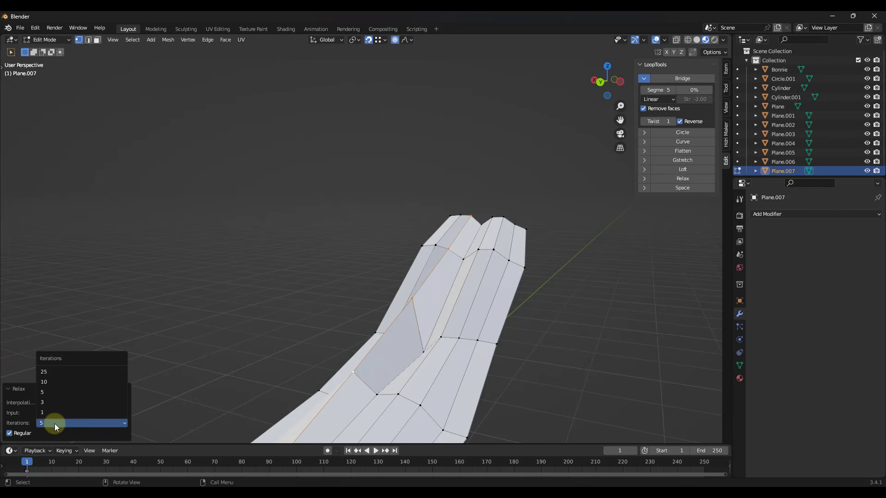
left_click(51, 401)
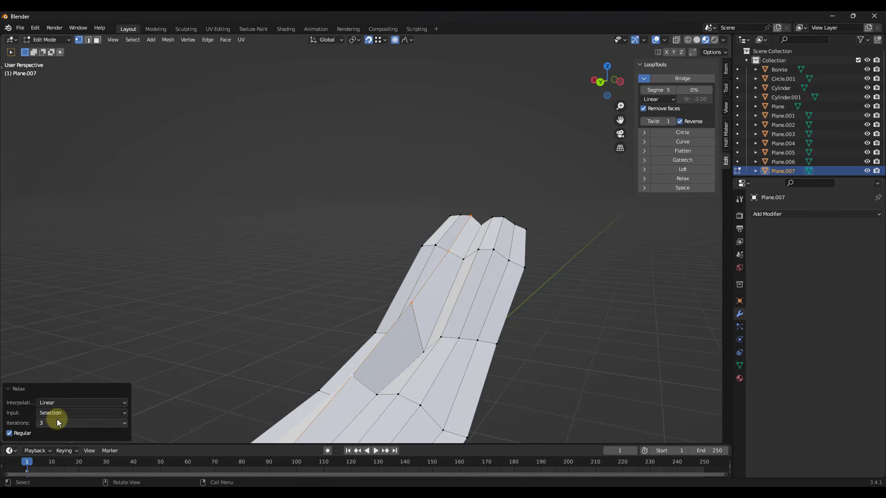
left_click(54, 421)
left_click(47, 413)
mouse_move(302, 381)
middle_mouse_down()
mouse_move(393, 374)
mouse_move(376, 386)
mouse_move(306, 376)
mouse_move(335, 385)
mouse_move(306, 387)
middle_mouse_up()
scroll(394, 364, "down", 6)
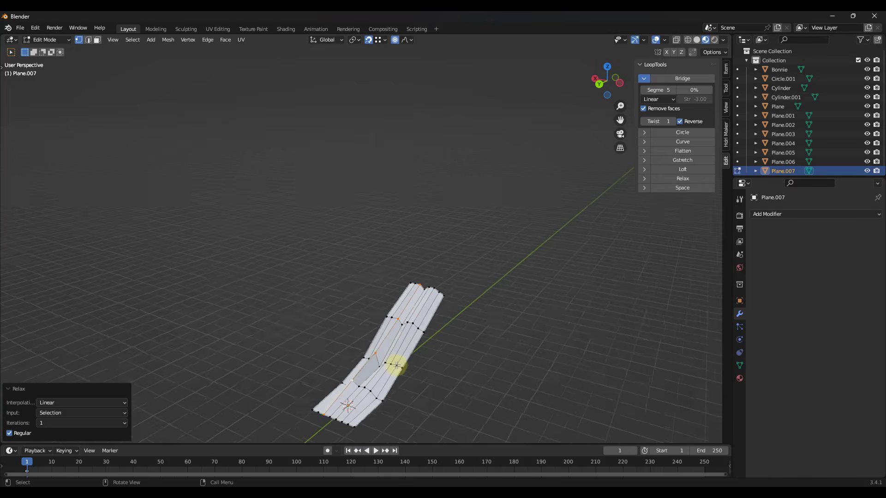
scroll(389, 368, "up", 4)
scroll(392, 360, "down", 3)
middle_click_drag(405, 332, 405, 326)
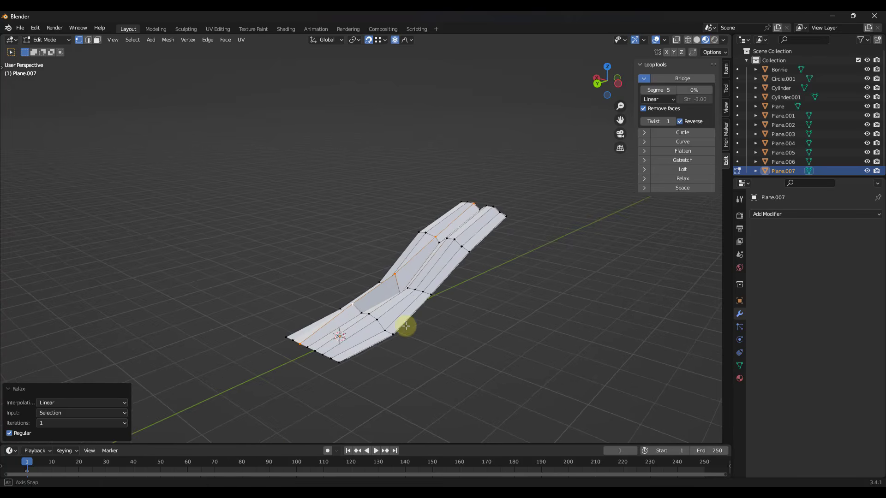
- Set the Relax input to Parallel (all) so the neighbouring loops of the wavy plane are relaxed as well
left_click(46, 413)
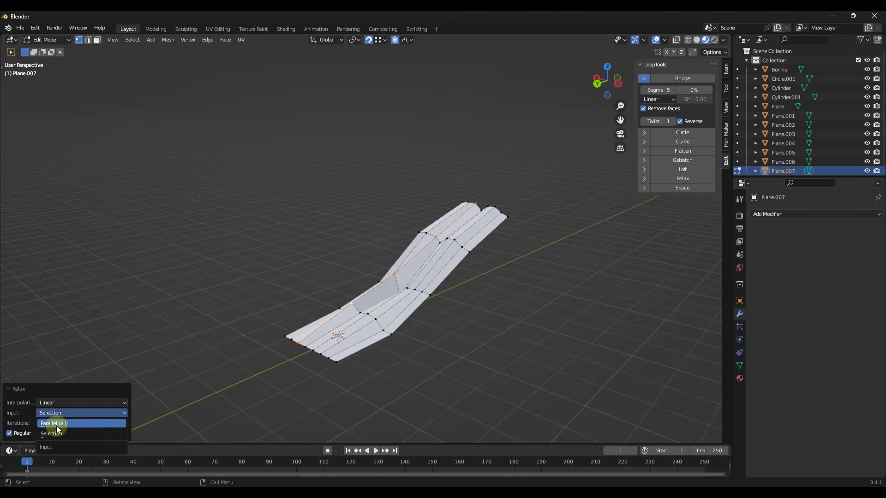
left_click(54, 423)
middle_click_drag(403, 306, 468, 279)
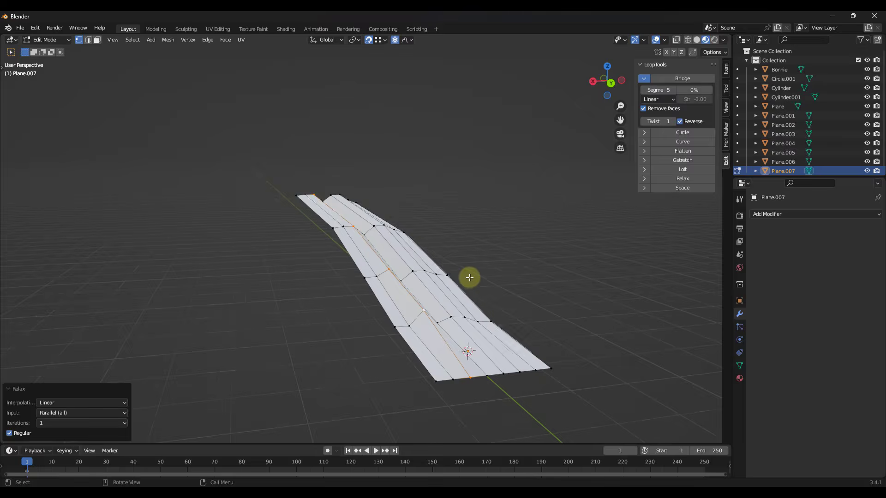
scroll(468, 279, "up", 1)
middle_click_drag(392, 289, 410, 295)
- Compare 3 and 25 Relax iterations on the wavy plane's parallel loops, and return to 1 iteration
left_click(53, 424)
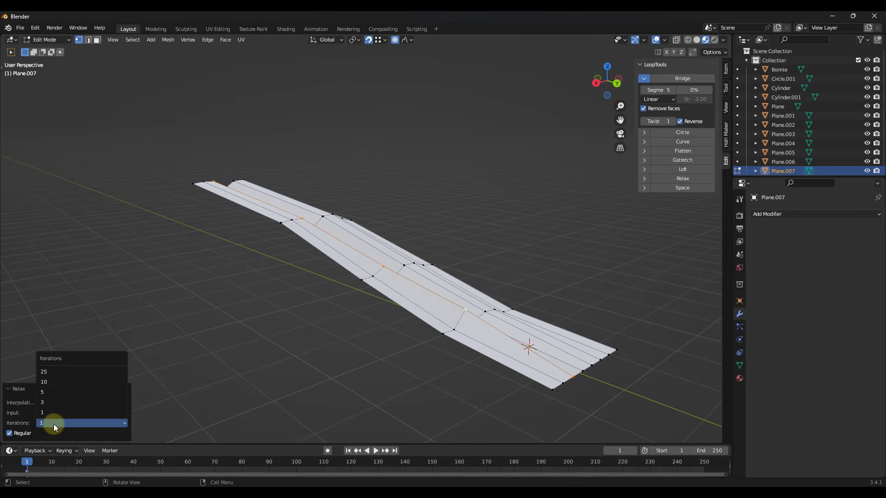
left_click(50, 400)
middle_click_drag(381, 350, 360, 352)
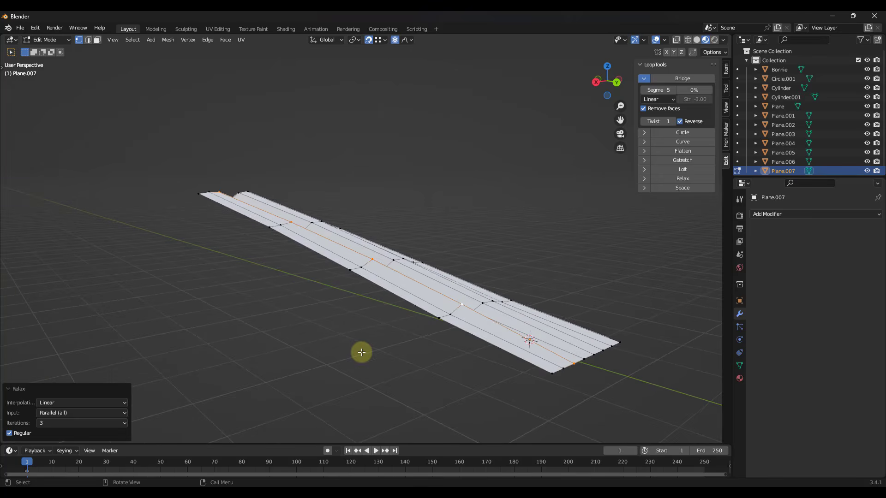
left_click(58, 425)
left_click(59, 370)
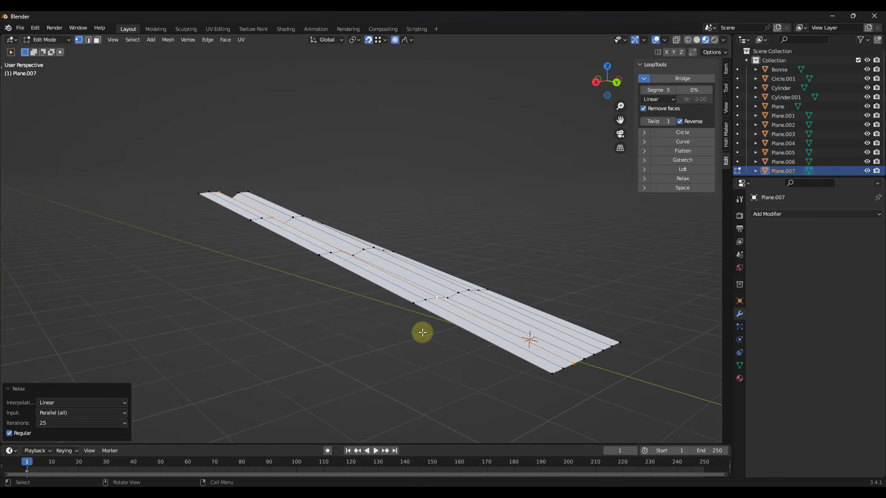
mouse_move(421, 330)
middle_mouse_down()
mouse_move(339, 314)
mouse_move(436, 332)
middle_mouse_up()
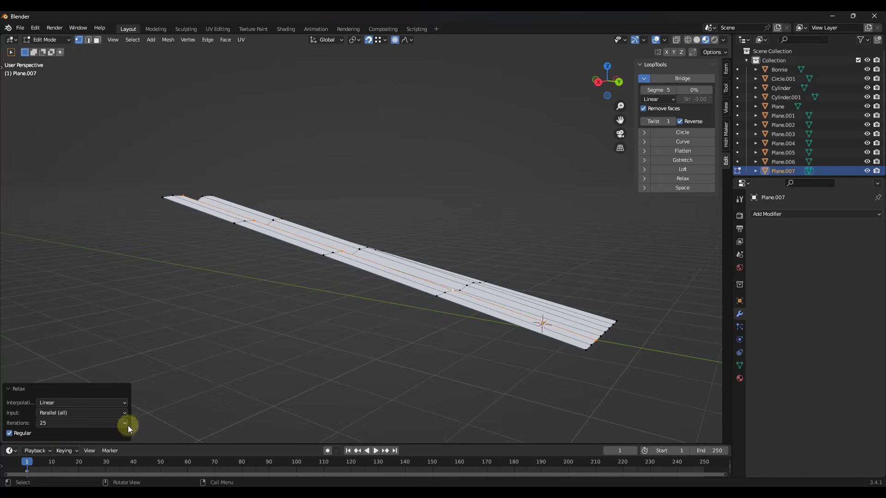
left_click(49, 422)
left_click(48, 415)
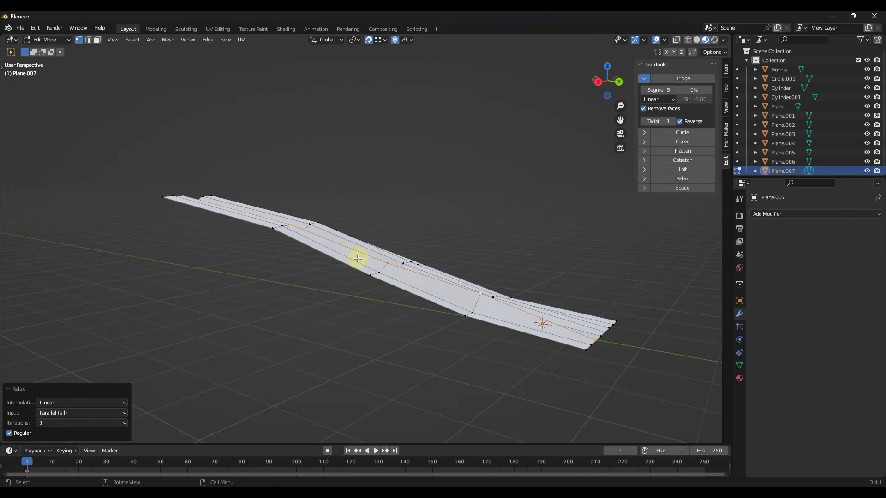
- View the relaxed wavy plane from the side and leave Edit Mode on it
middle_click_drag(356, 257, 383, 266)
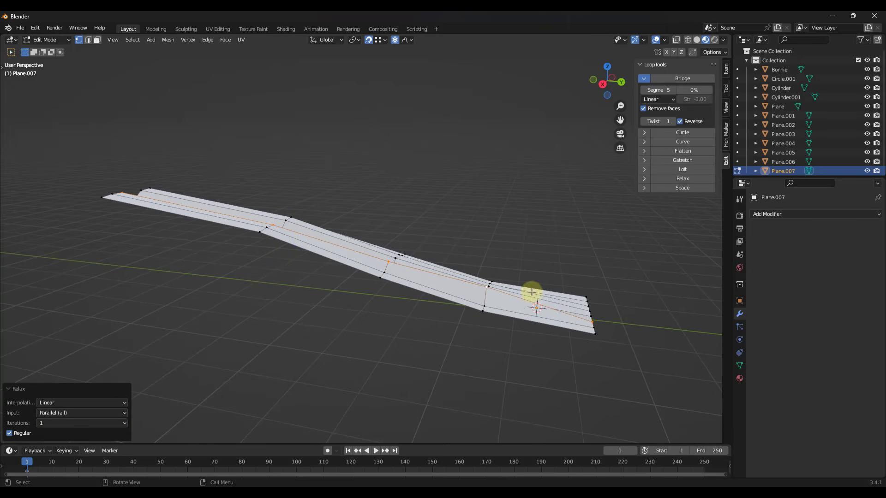
middle_click_drag(325, 238, 412, 240)
key("Tab")
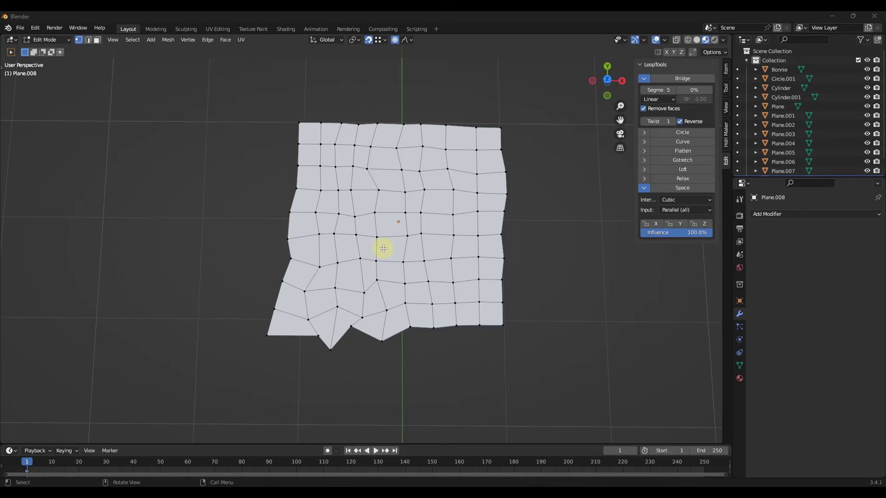
- Select seven adjacent vertices along the third row above the uneven grid's jagged edge, starting at its outer corner-side vertex
scroll(362, 339, "up", 3)
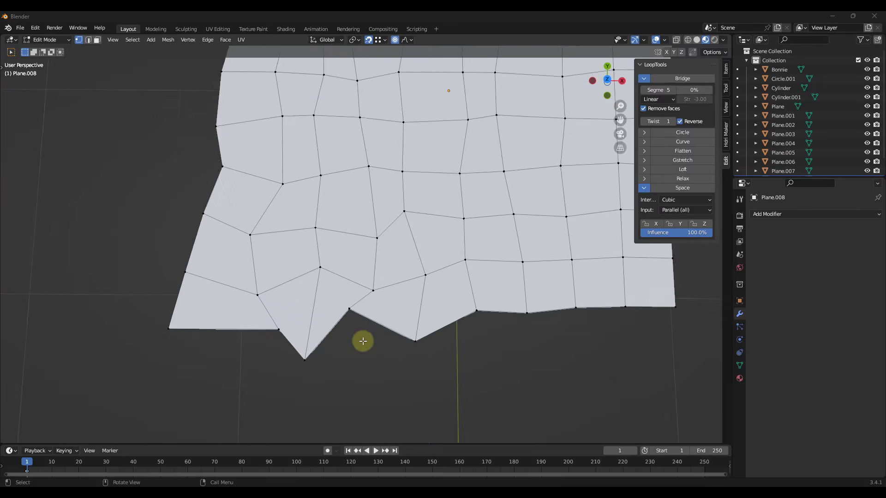
scroll(282, 336, "down", 3)
middle_click_drag(280, 324, 294, 311)
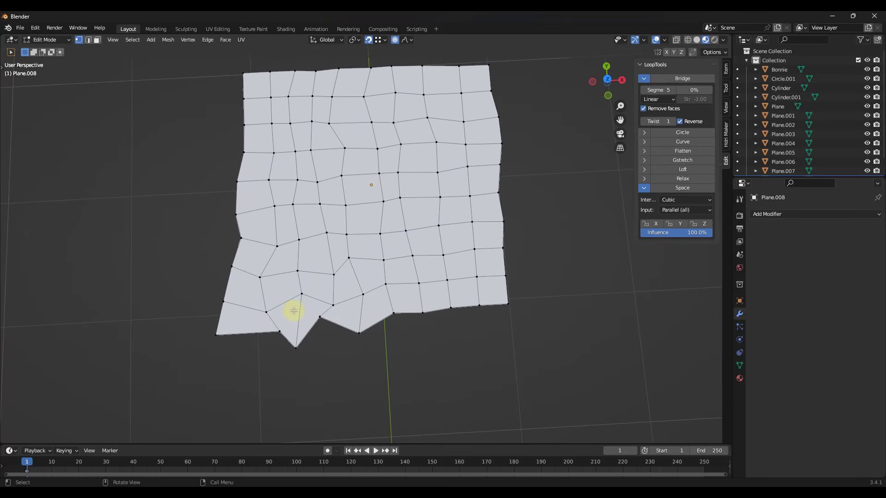
left_click(231, 267)
left_click(260, 277, "shift")
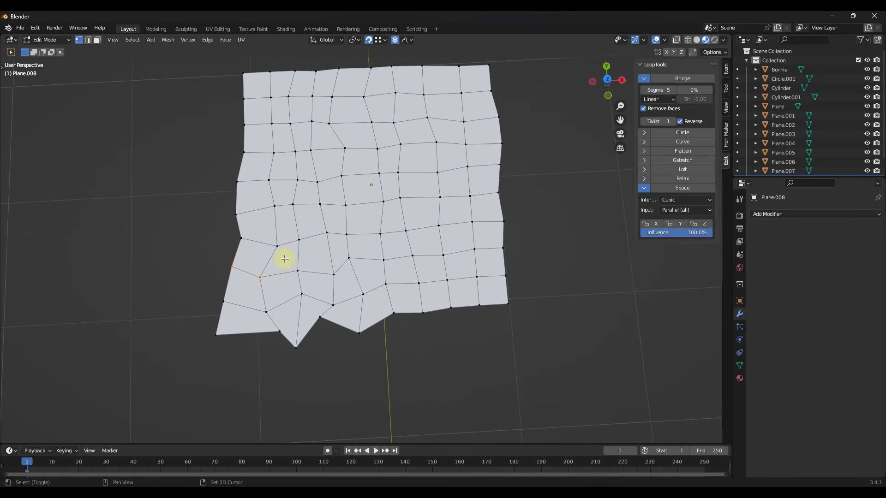
left_click(331, 272, "shift")
left_click_drag(360, 271, 360, 270, "shift")
left_click_drag(378, 255, 427, 261, "shift")
scroll(387, 273, "down", 3)
scroll(375, 272, "up", 2)
middle_click_drag(369, 285, 361, 285)
- Try the Space operation twice on the selected row of the uneven grid and undo both applications
left_click(676, 189)
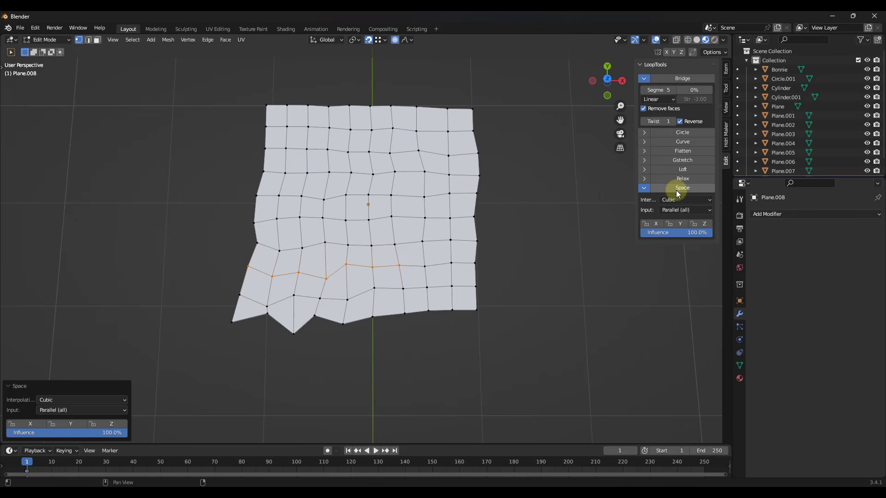
left_click(676, 189)
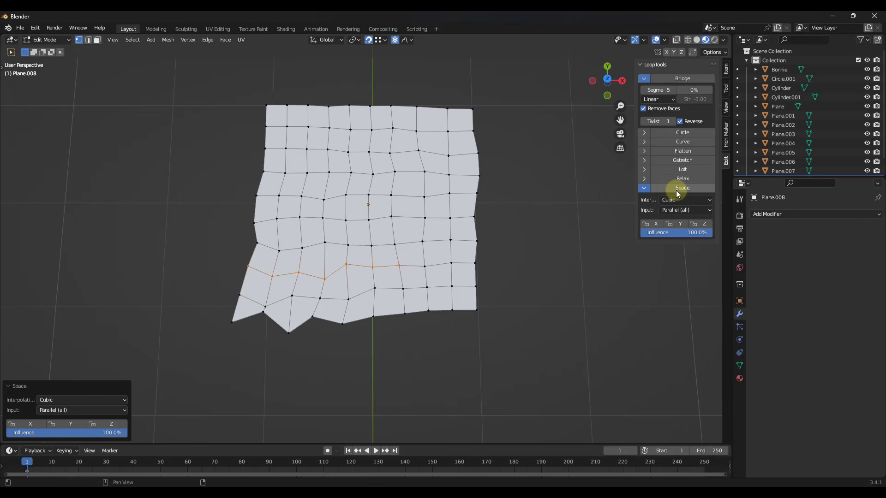
key("ctrl+z")
key("ctrl+z")
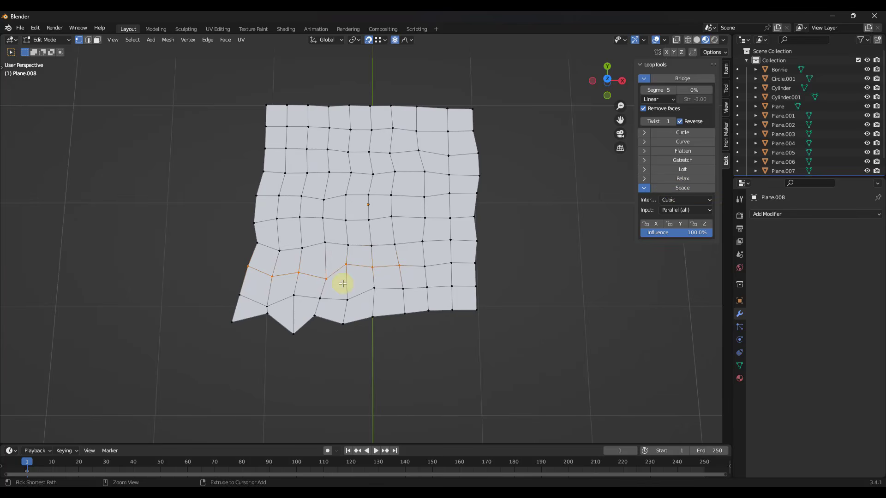
- Apply Space to the selected row with Cubic interpolation and Parallel (all) input, testing the influence and keeping it at 100%
left_click(679, 188)
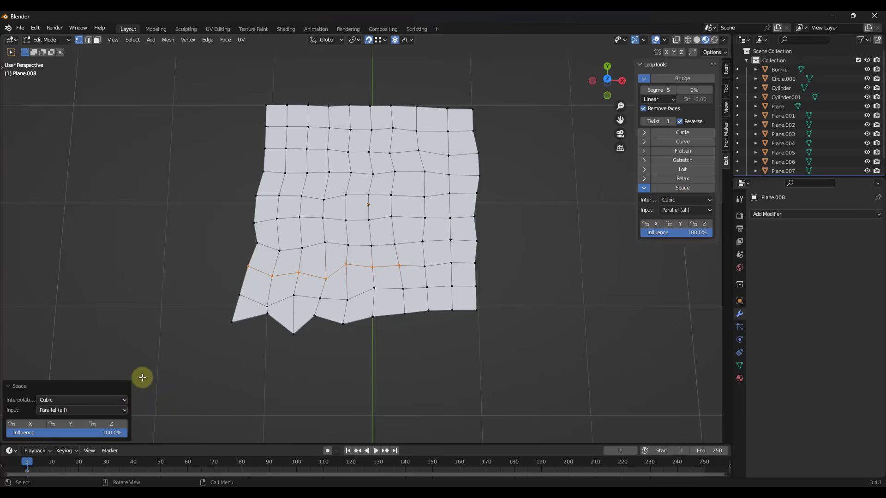
left_click_drag(114, 436, 206, 430)
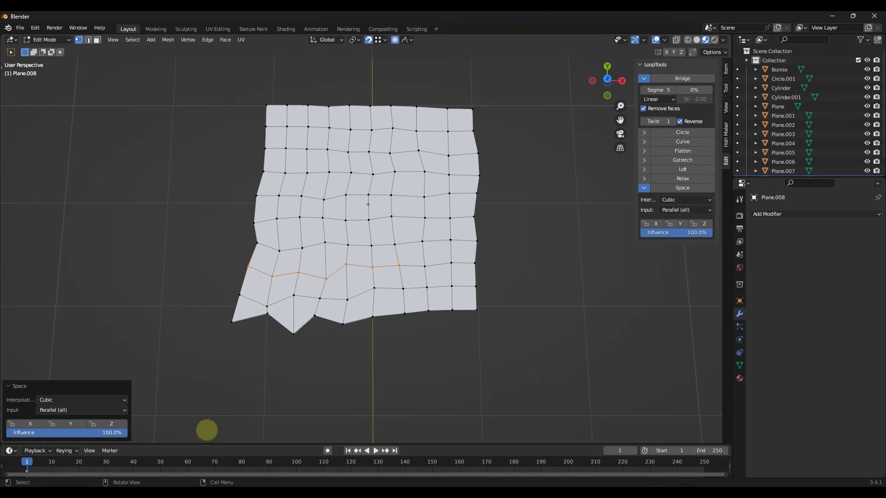
- Try the Selection input for Space, test its influence, and restore the Parallel (all) input
left_click(65, 410)
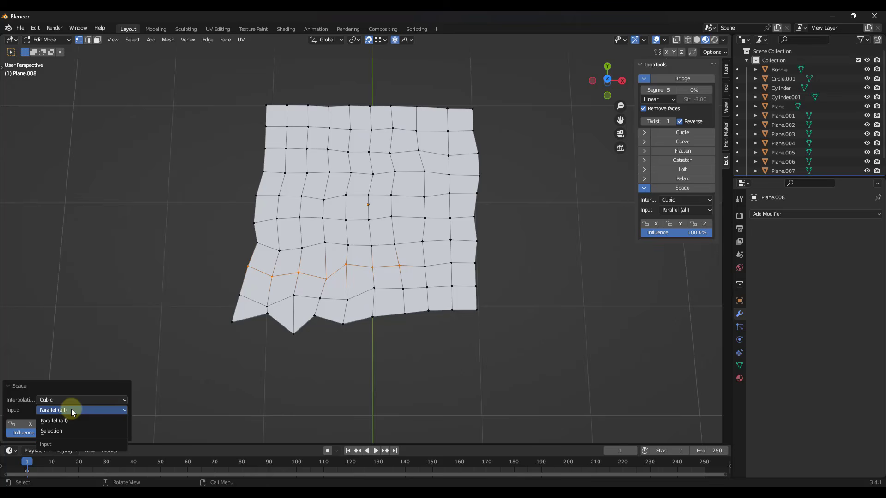
left_click(59, 430)
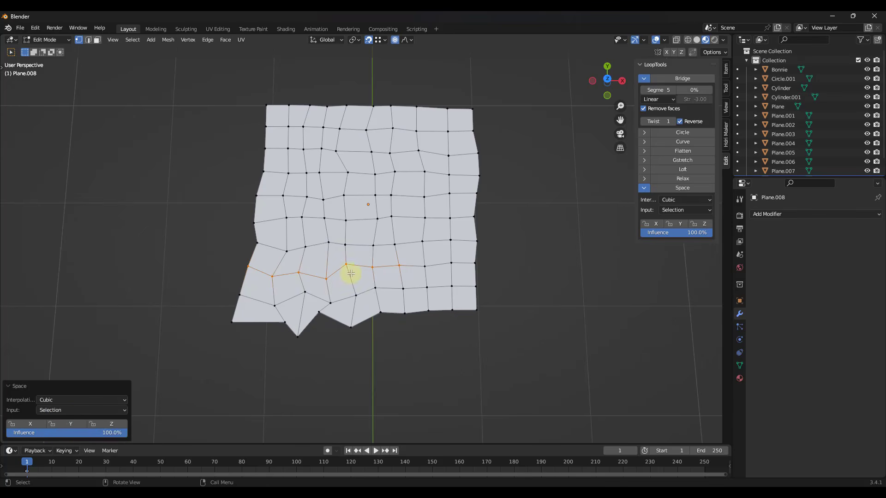
left_click_drag(112, 433, 162, 438)
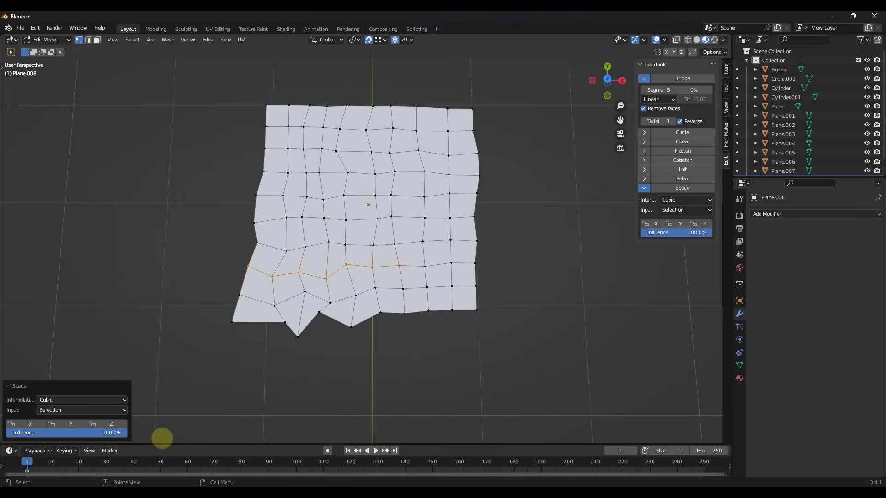
left_click(60, 422)
left_click(55, 410)
left_click(55, 420)
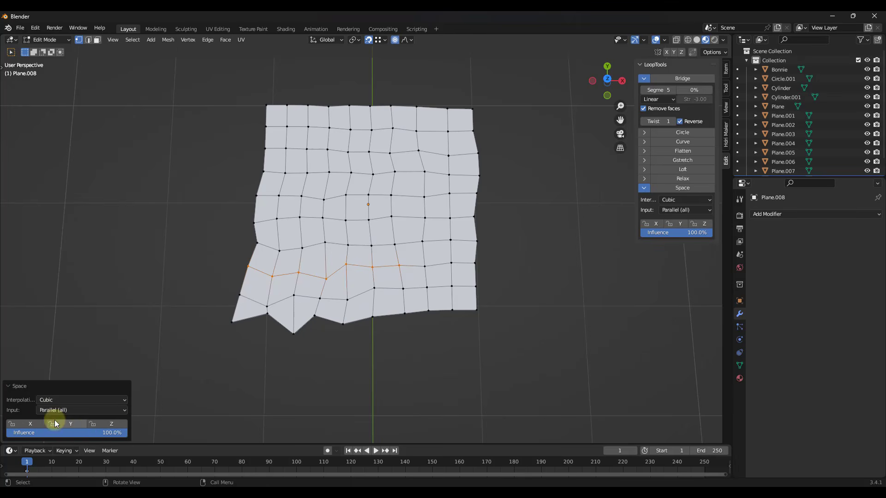
- Compare the Space result with the Y-coordinate lock on and off, leaving the lock on
left_click(65, 424)
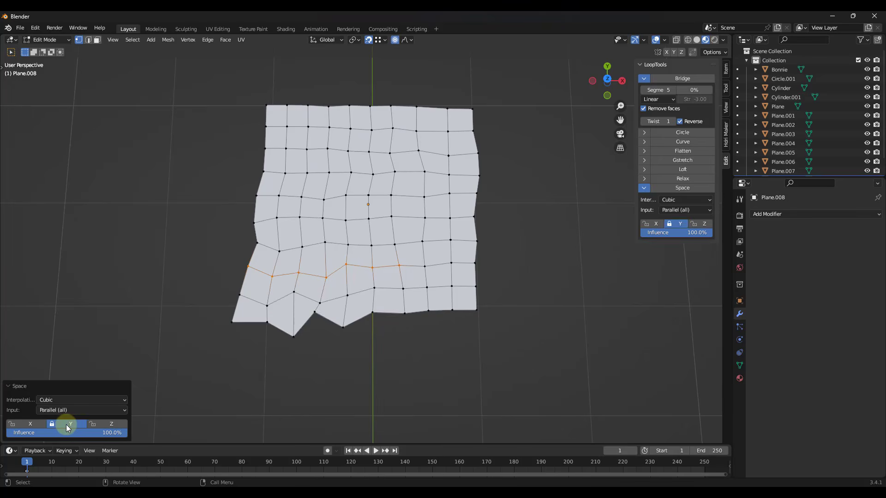
left_click(65, 425)
left_click(66, 424)
left_click(65, 424)
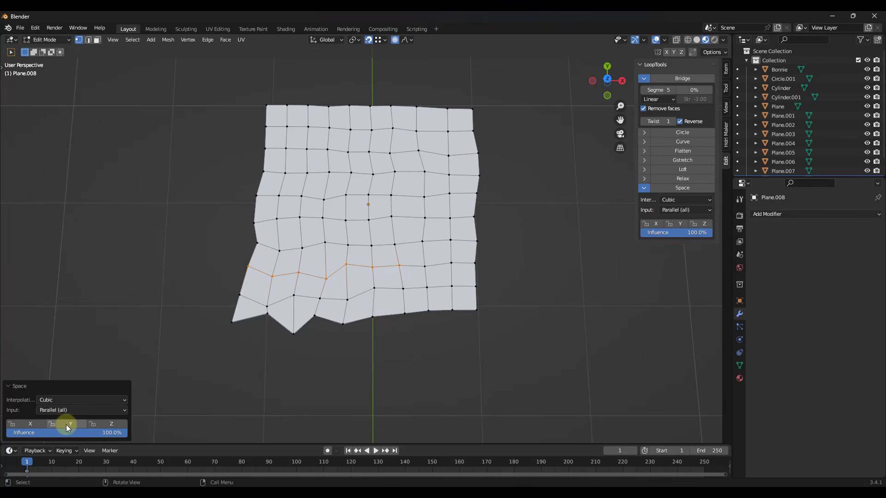
left_click(66, 424)
- With Y locked, compare the Space result with the X-coordinate lock on and off, leaving X unlocked
left_click(33, 425)
left_click(33, 424)
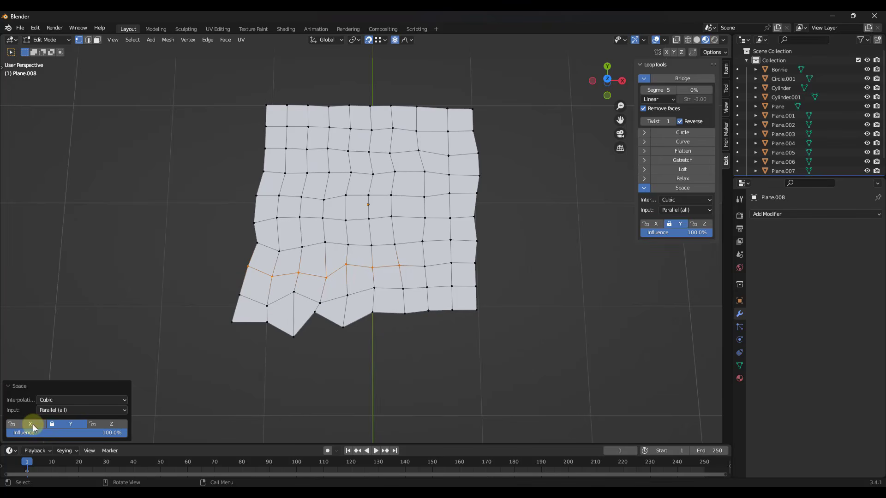
left_click(32, 425)
left_click(32, 424)
left_click(32, 425)
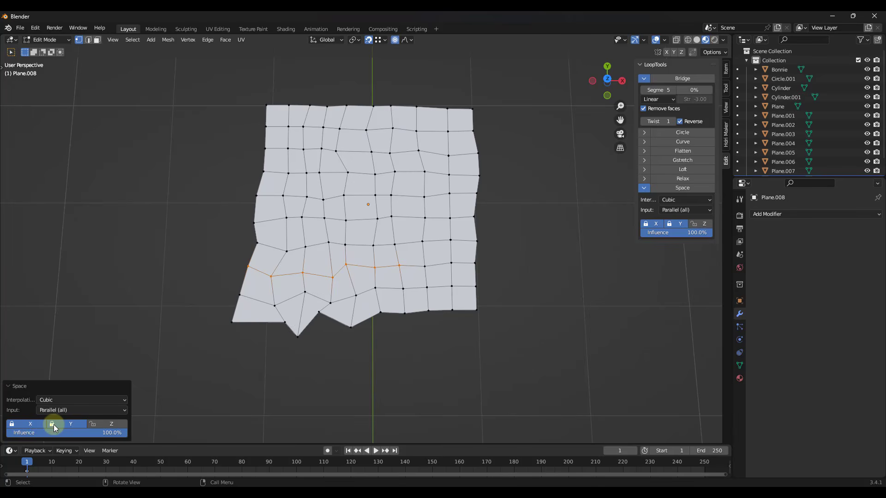
left_click(38, 424)
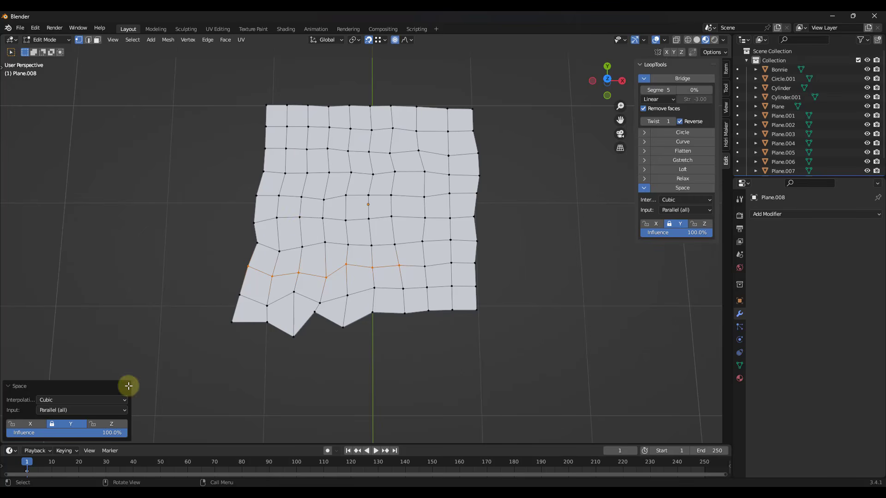
- Try Linear interpolation for Space with and without the Y lock, and return to Cubic with Y unlocked
left_click(77, 400)
left_click(57, 421)
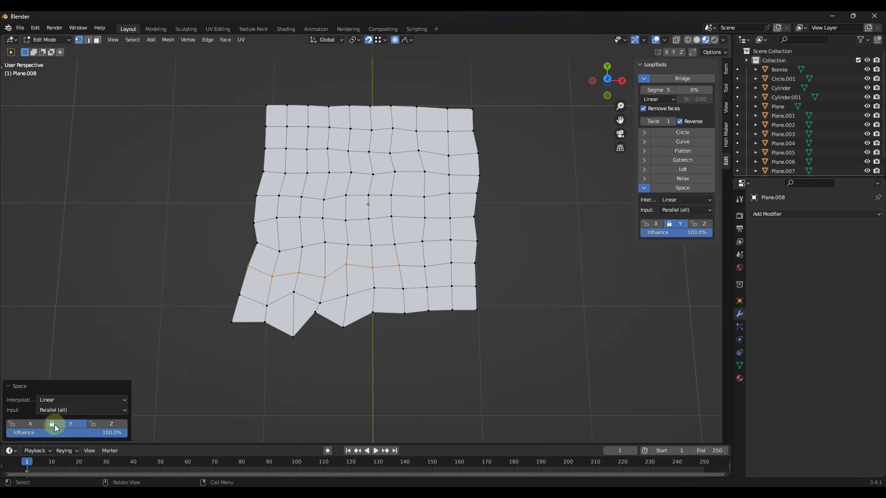
left_click(65, 425)
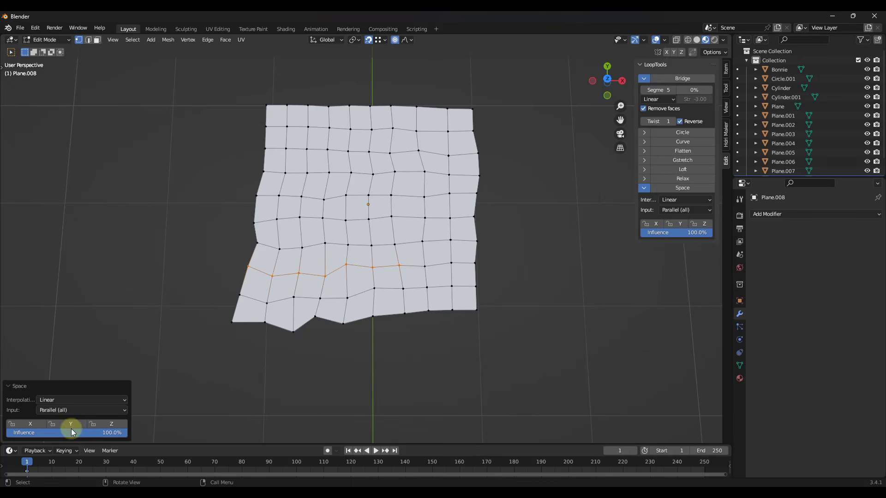
left_click(61, 399)
left_click(57, 411)
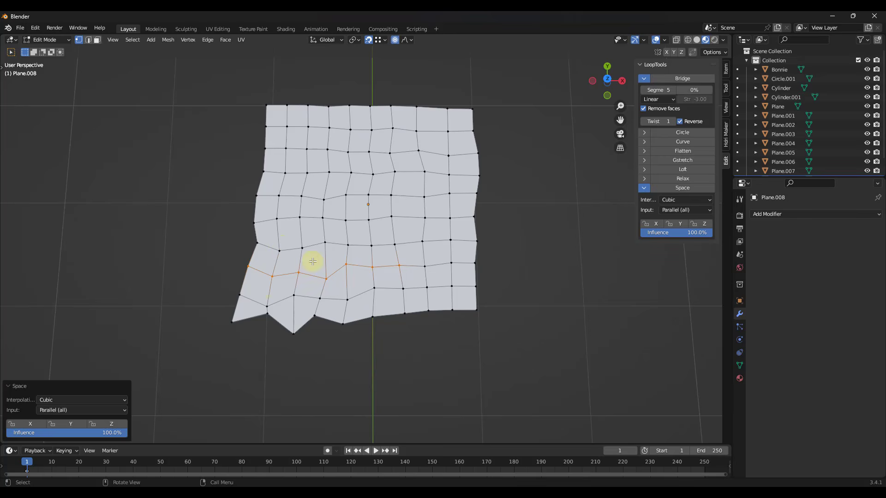
- Test the Space result with only the X coordinate locked, and release the lock
left_click(26, 424)
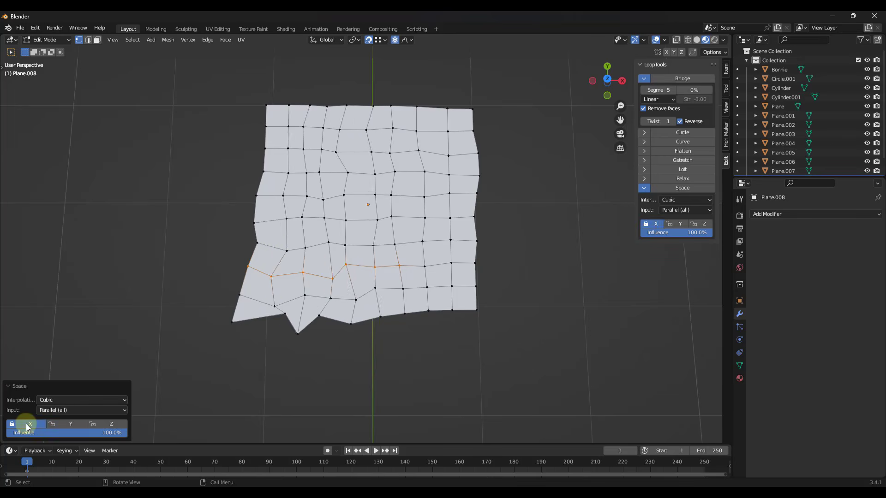
left_click(26, 423)
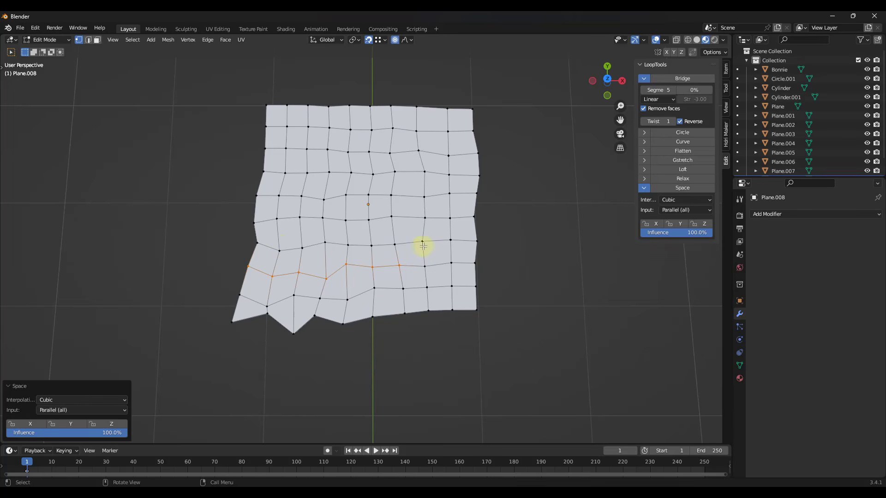
- Select the entire jagged edge chain in top view and distribute its vertices with Space
key("KP_7")
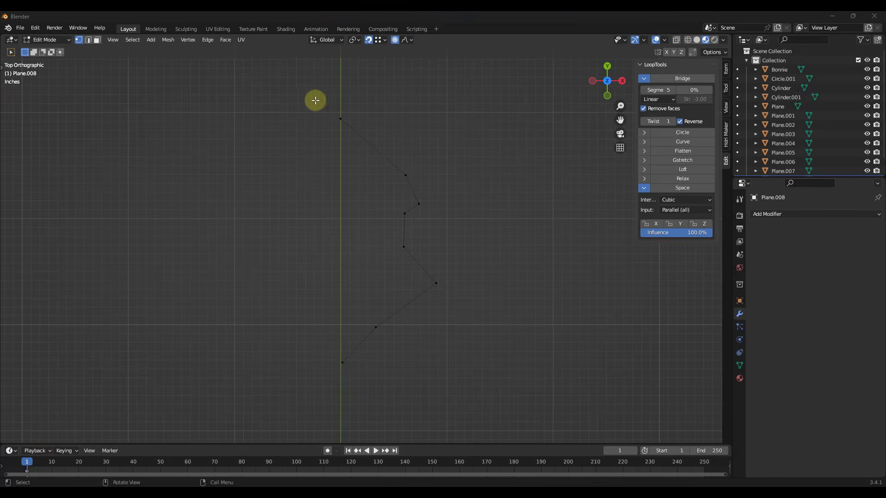
left_click_drag(314, 99, 500, 409)
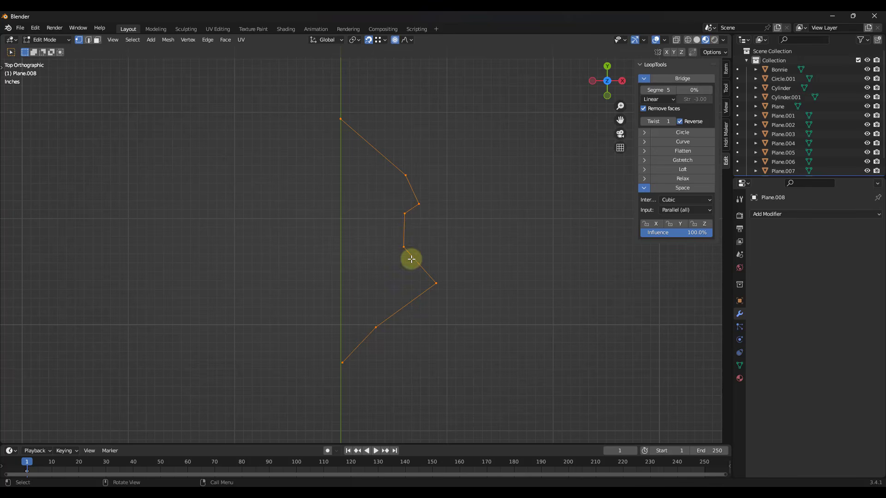
left_click(682, 187)
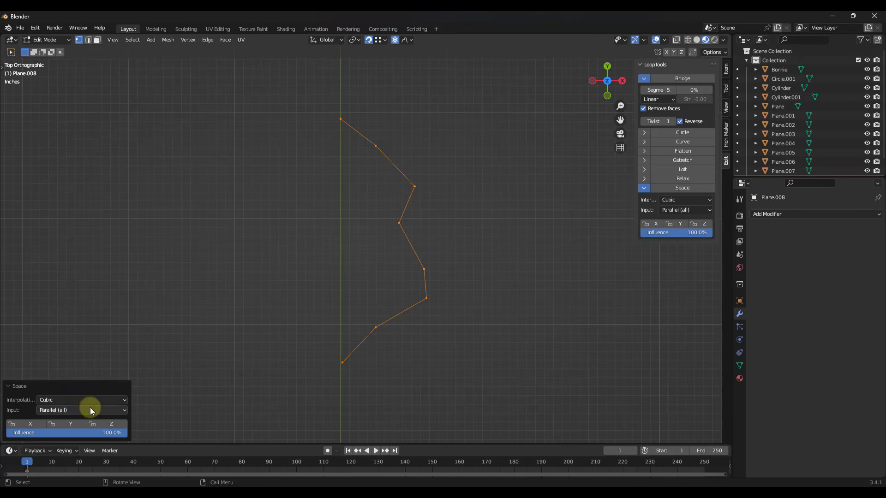
- Try Linear interpolation for Space on the edge chain, and switch back to Cubic
left_click(70, 400)
left_click(51, 417)
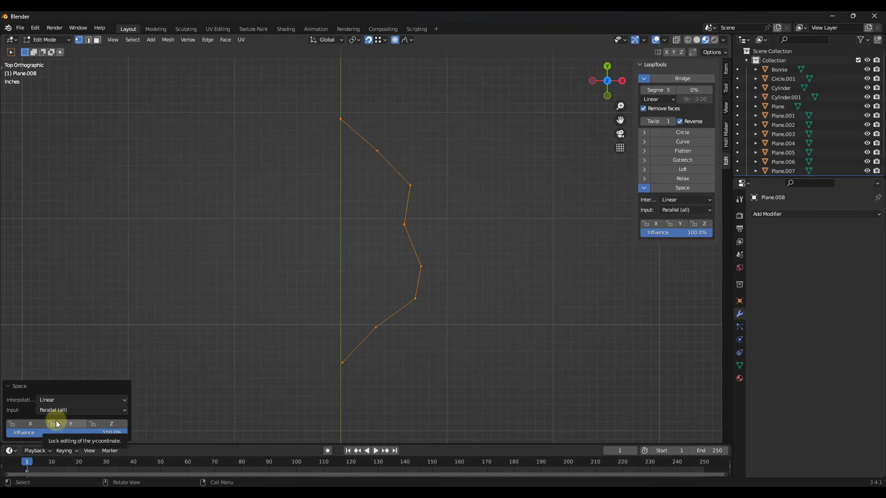
left_click(51, 400)
left_click(47, 409)
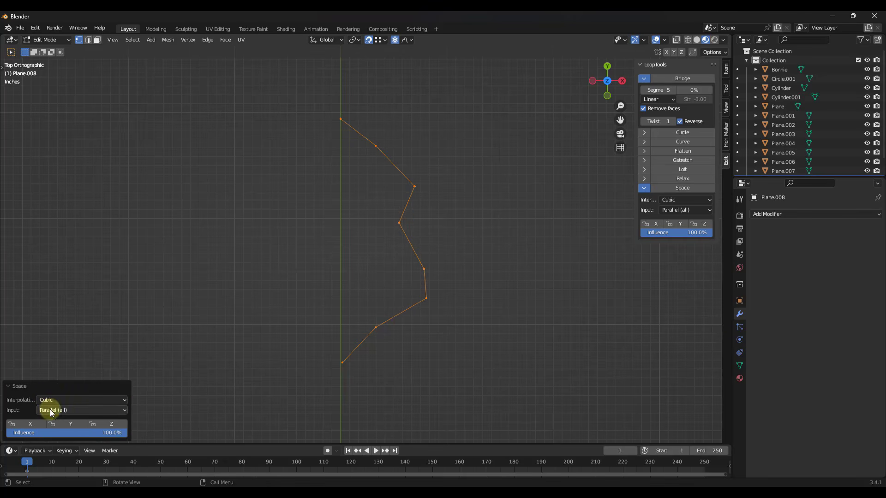